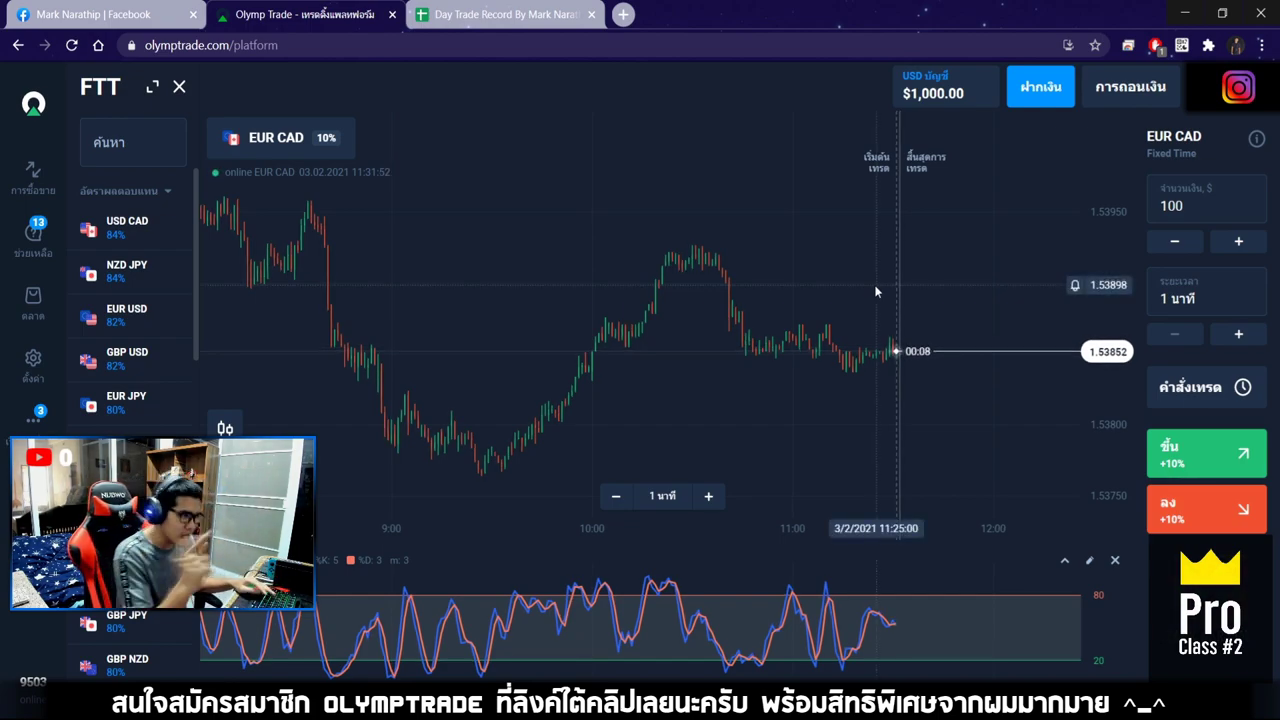
pyautogui.hotkey('ctrl', 'Tab')
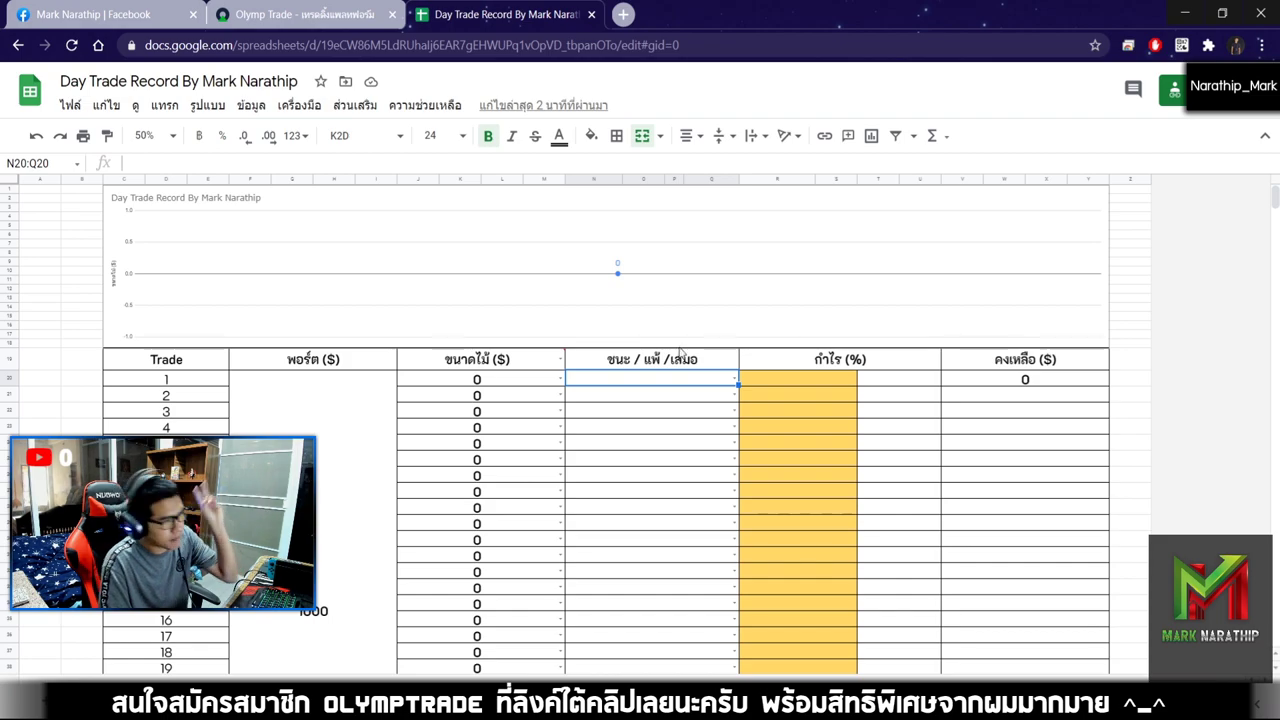
pyautogui.hotkey('ctrl', 'shift', 'Tab')
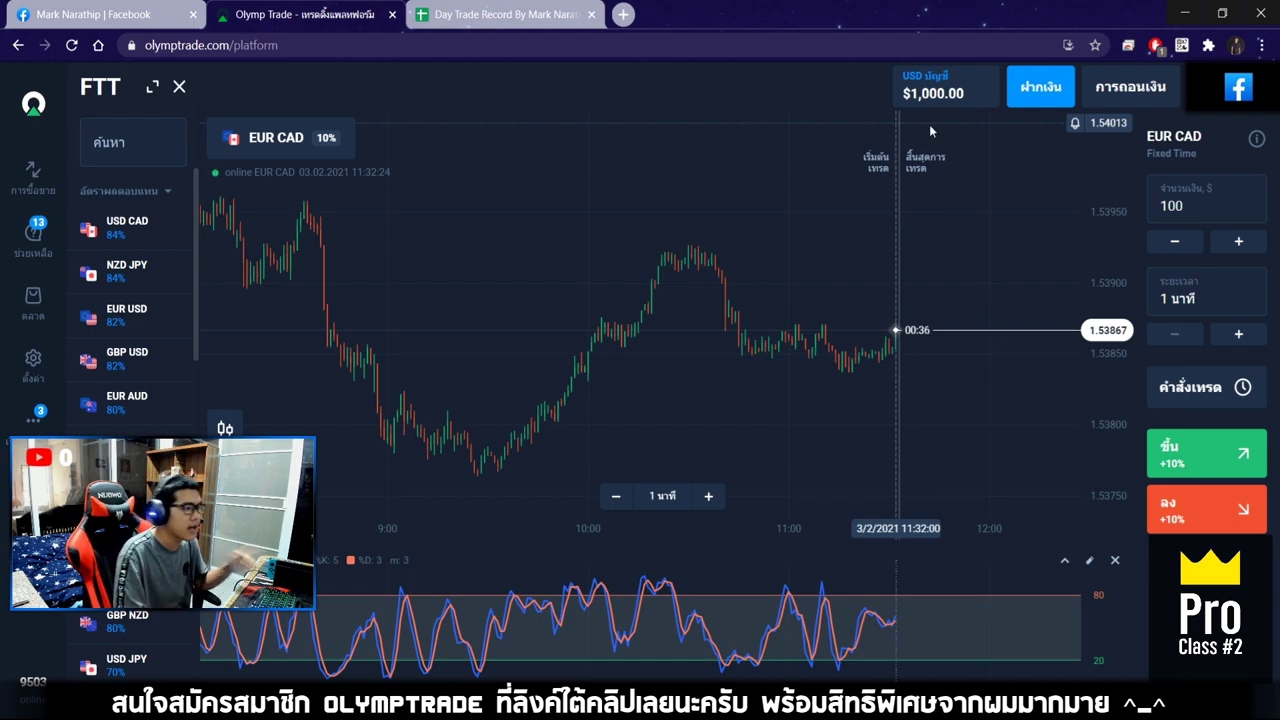
pyautogui.click(508, 22)
pyautogui.click(644, 459)
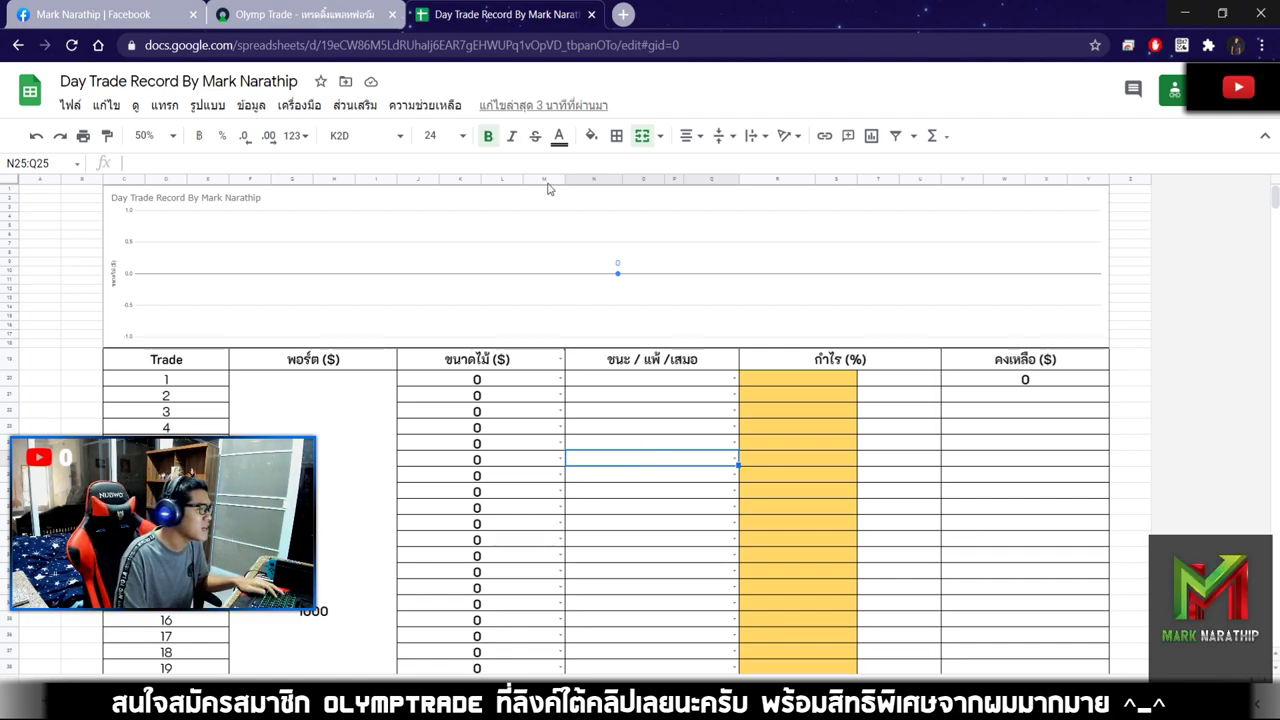
# Switch to Olymp Trade and view the USD CAD chart
pyautogui.hotkey('ctrl', 'shift', 'Tab')
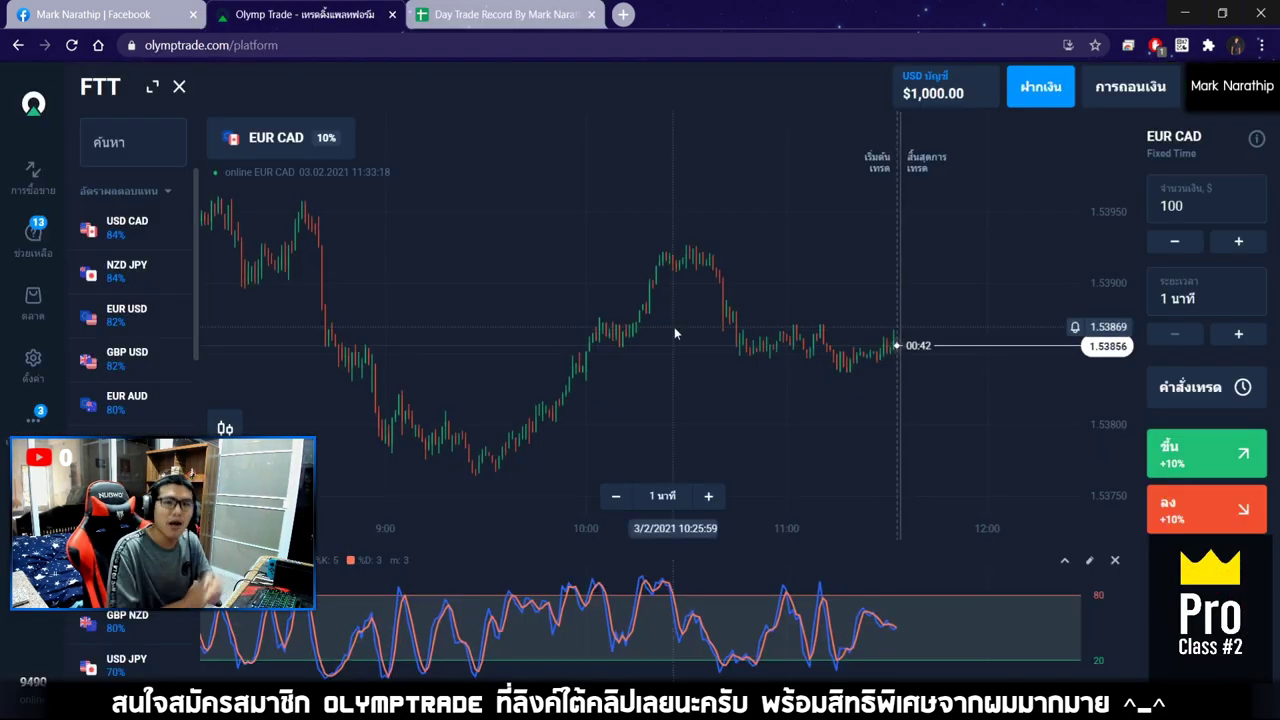
pyautogui.scroll(2, 674, 327)
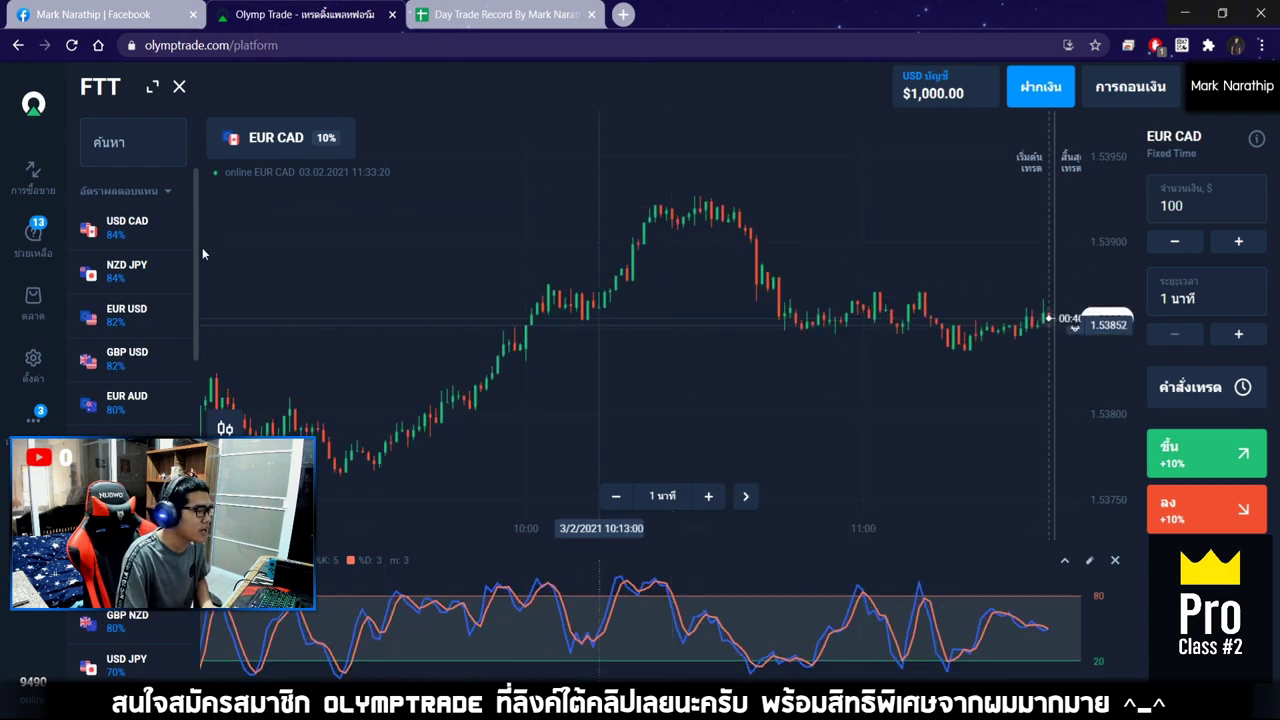
pyautogui.click(168, 232)
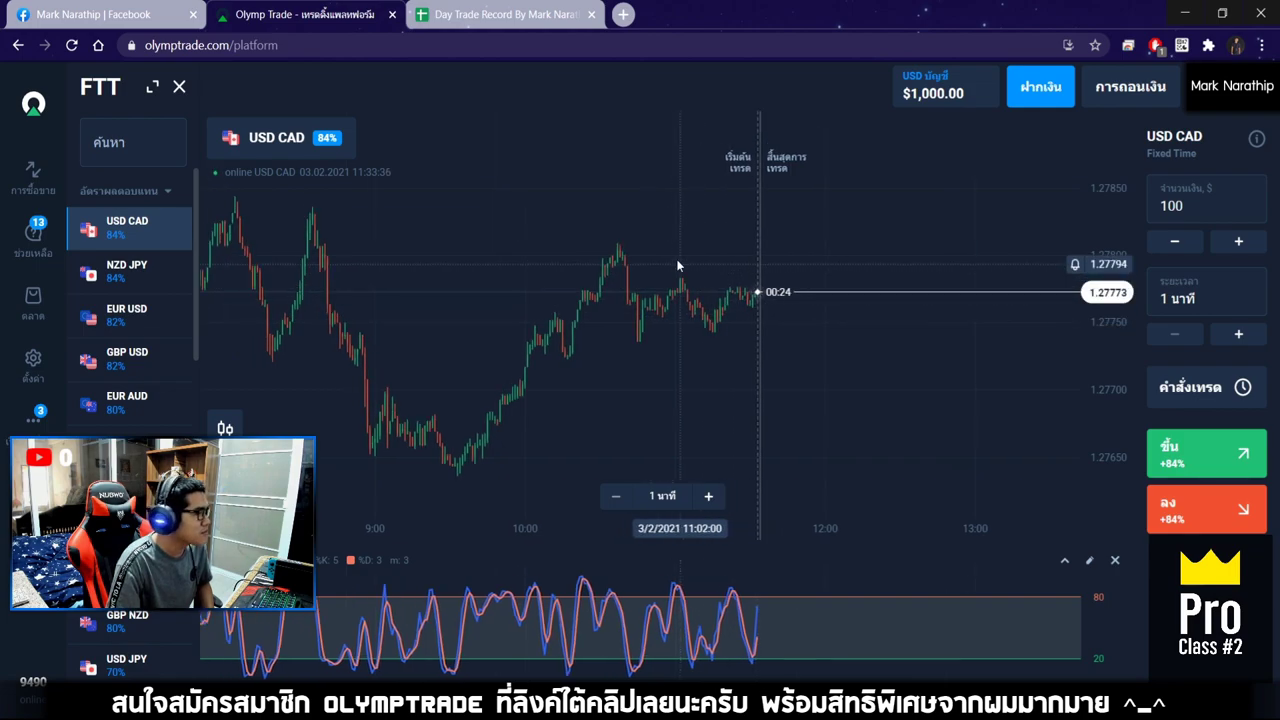
# Switch to the trade record spreadsheet and enter 700 as the trade size for trade 1
pyautogui.click(506, 14)
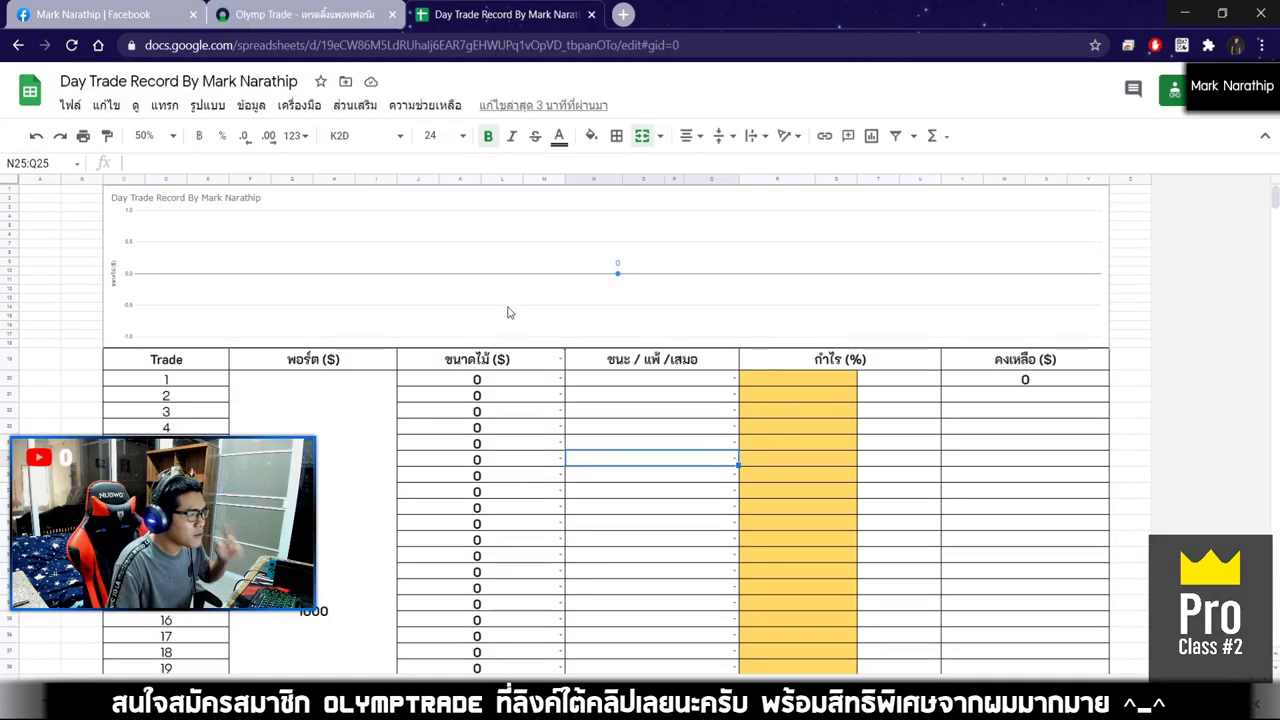
pyautogui.click(511, 380)
pyautogui.write('700')
pyautogui.press('Return')
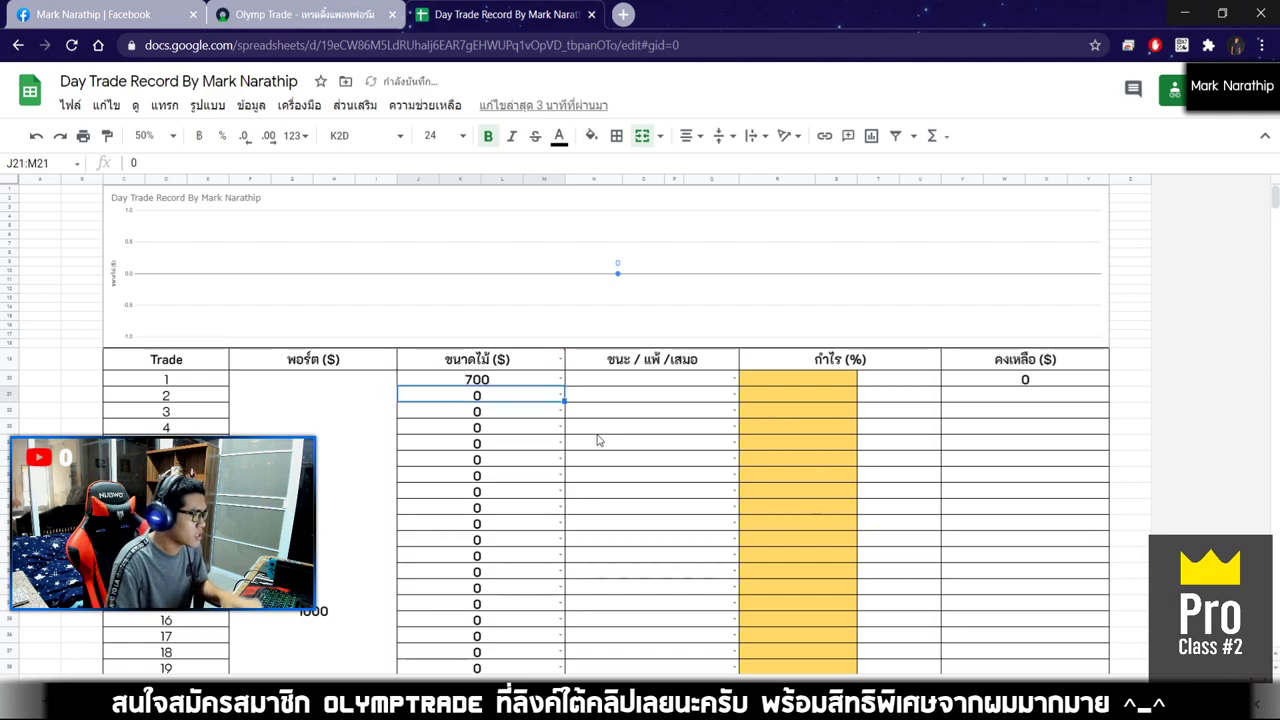
# Switch to Olymp Trade and compare the charts of NZD JPY, EUR USD, GBP USD, EUR AUD, EUR NZD, GBP AUD, GBP CAD and GBP JPY
pyautogui.click(300, 14)
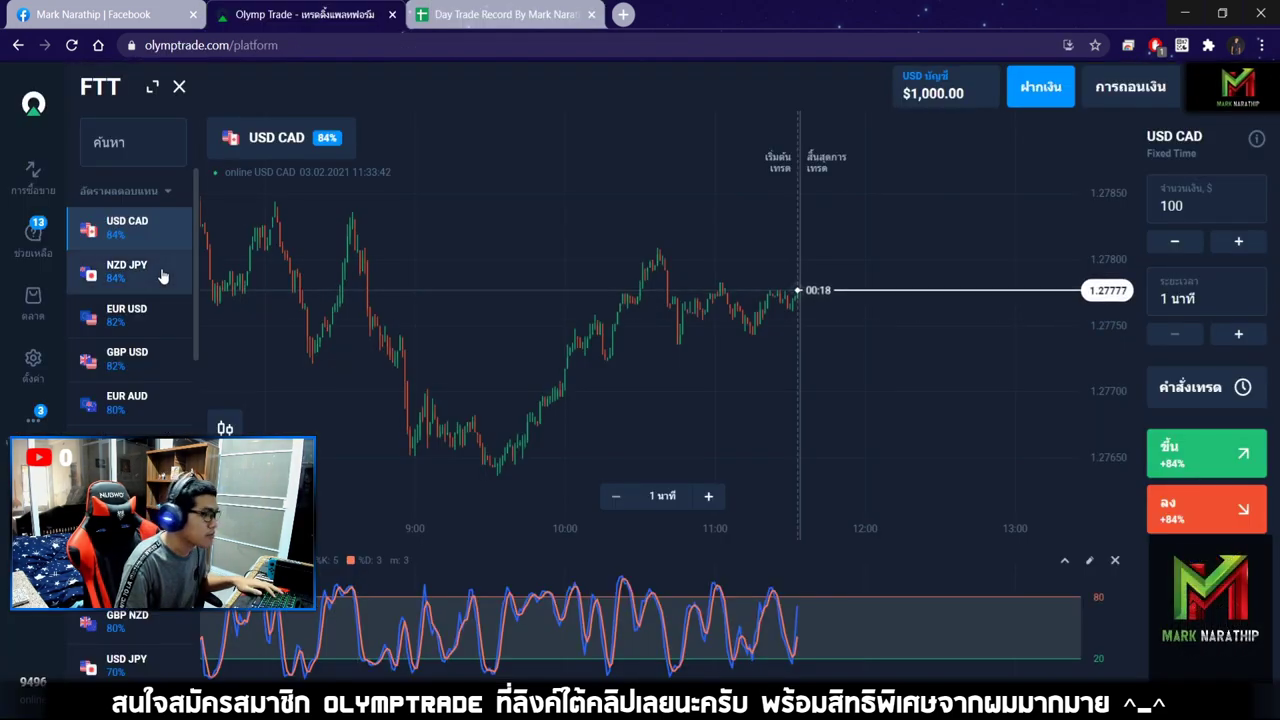
pyautogui.click(160, 277)
pyautogui.click(143, 314)
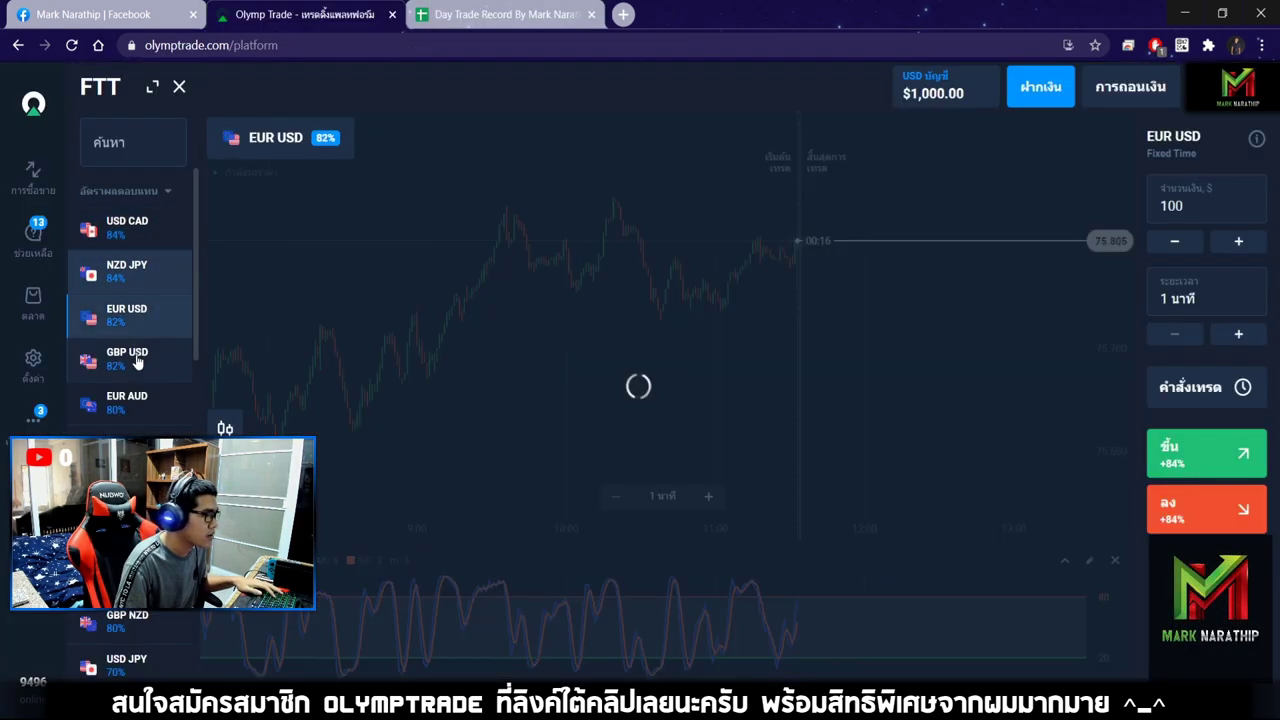
pyautogui.click(136, 370)
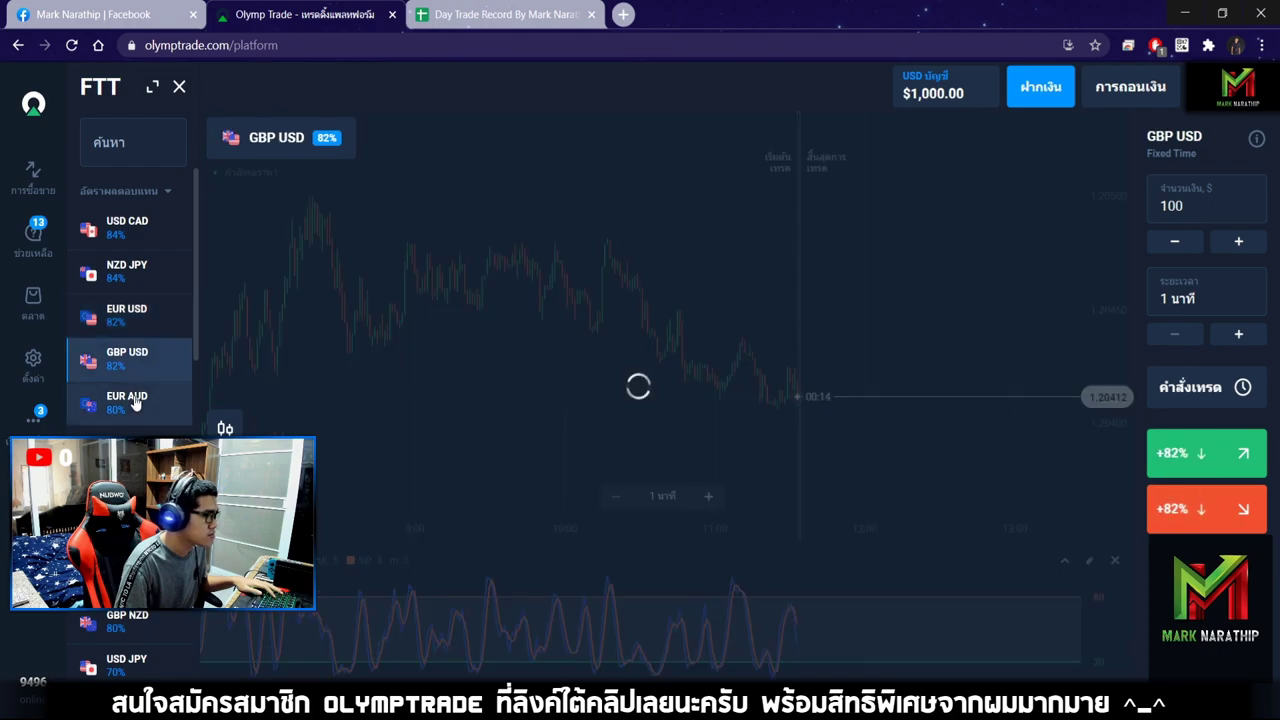
pyautogui.click(136, 400)
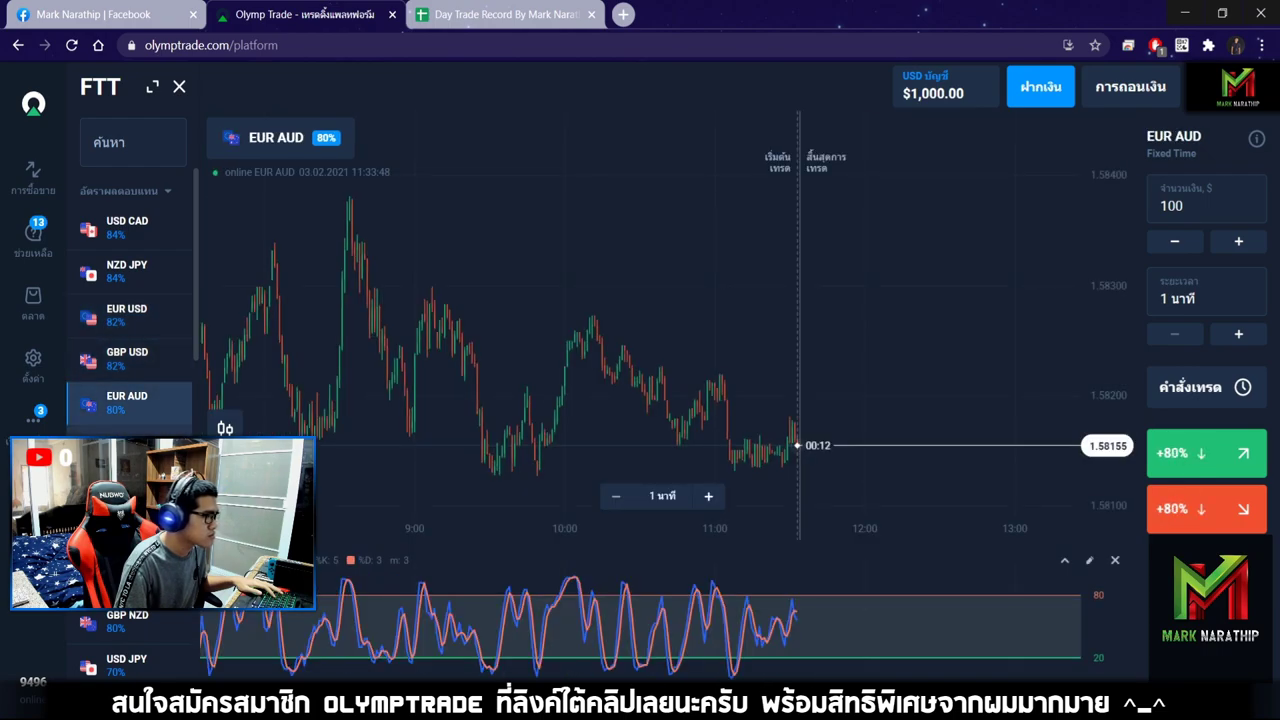
pyautogui.click(136, 444)
pyautogui.click(136, 488)
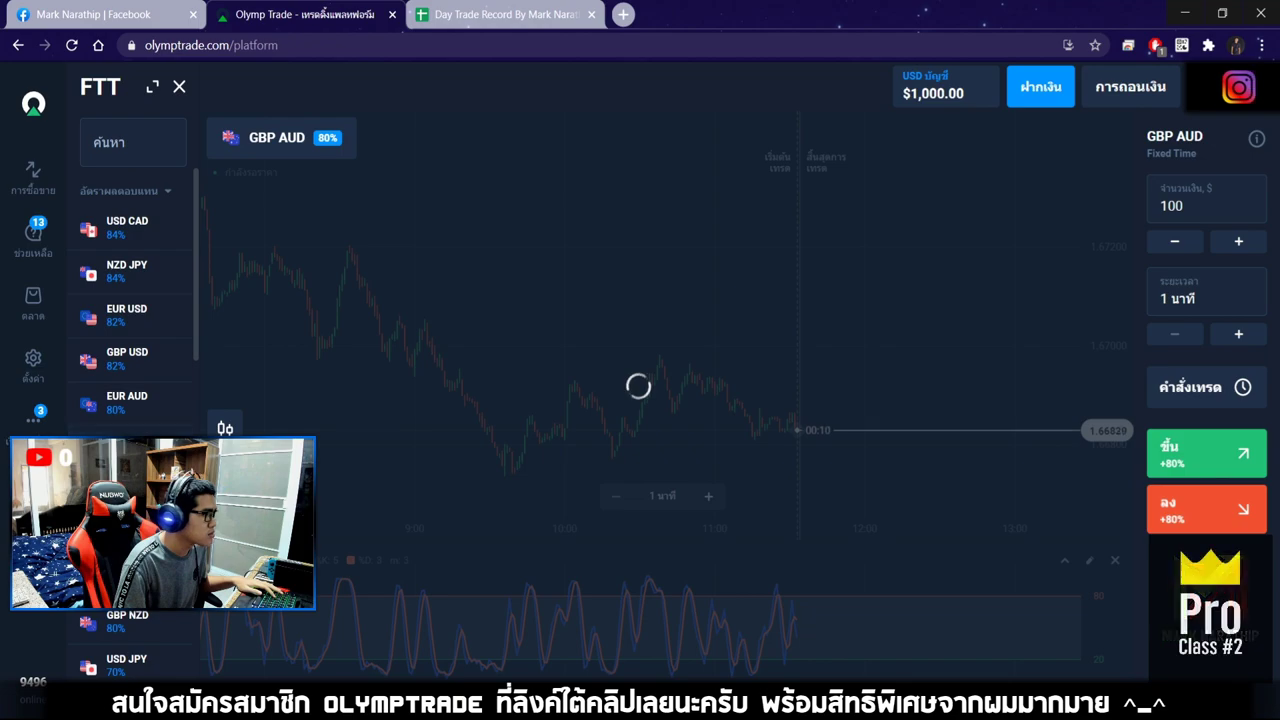
pyautogui.scroll(-3, 136, 366)
pyautogui.click(136, 366)
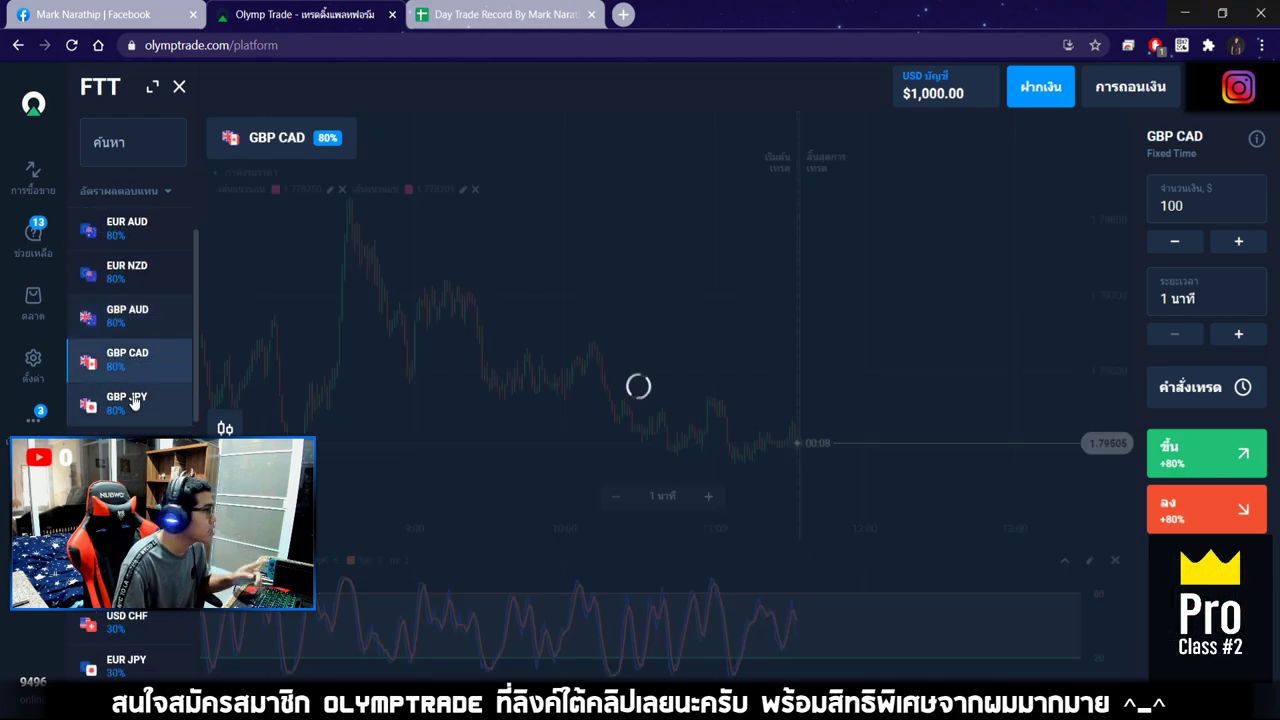
pyautogui.click(133, 408)
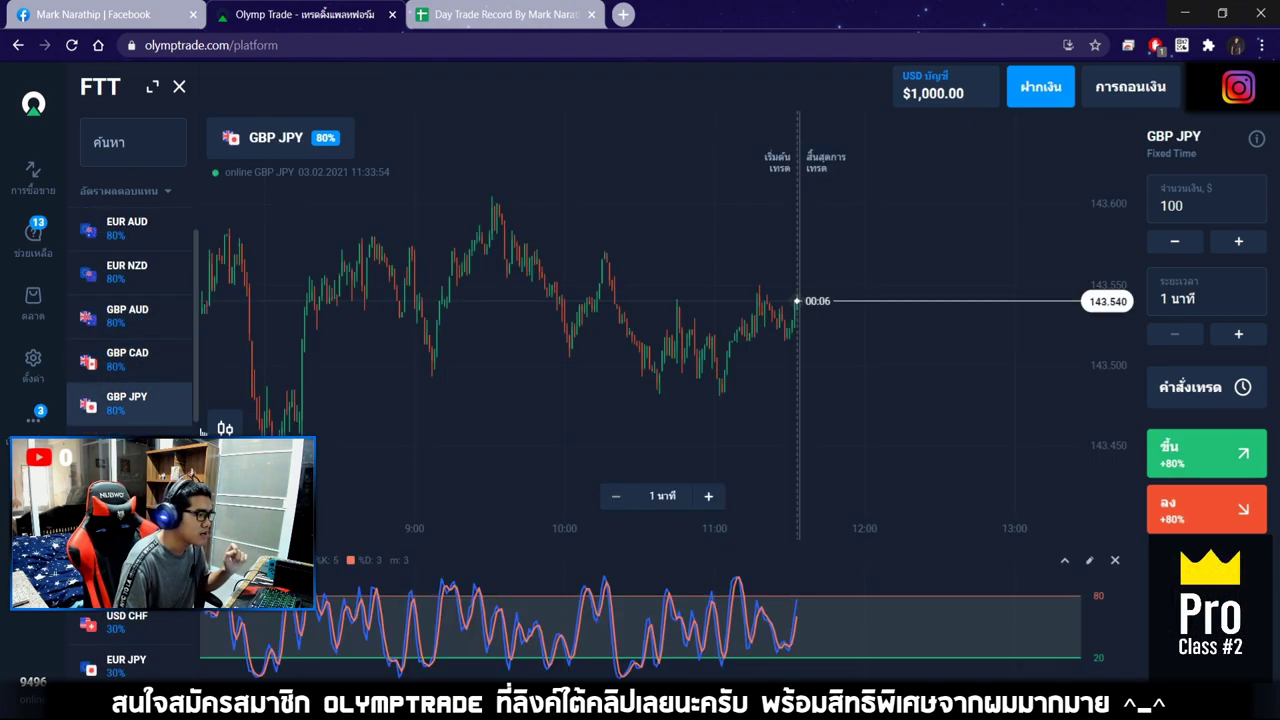
# Open the GBP NZD chart, set the trade amount to $700 and place a one-minute down trade
pyautogui.click(133, 452)
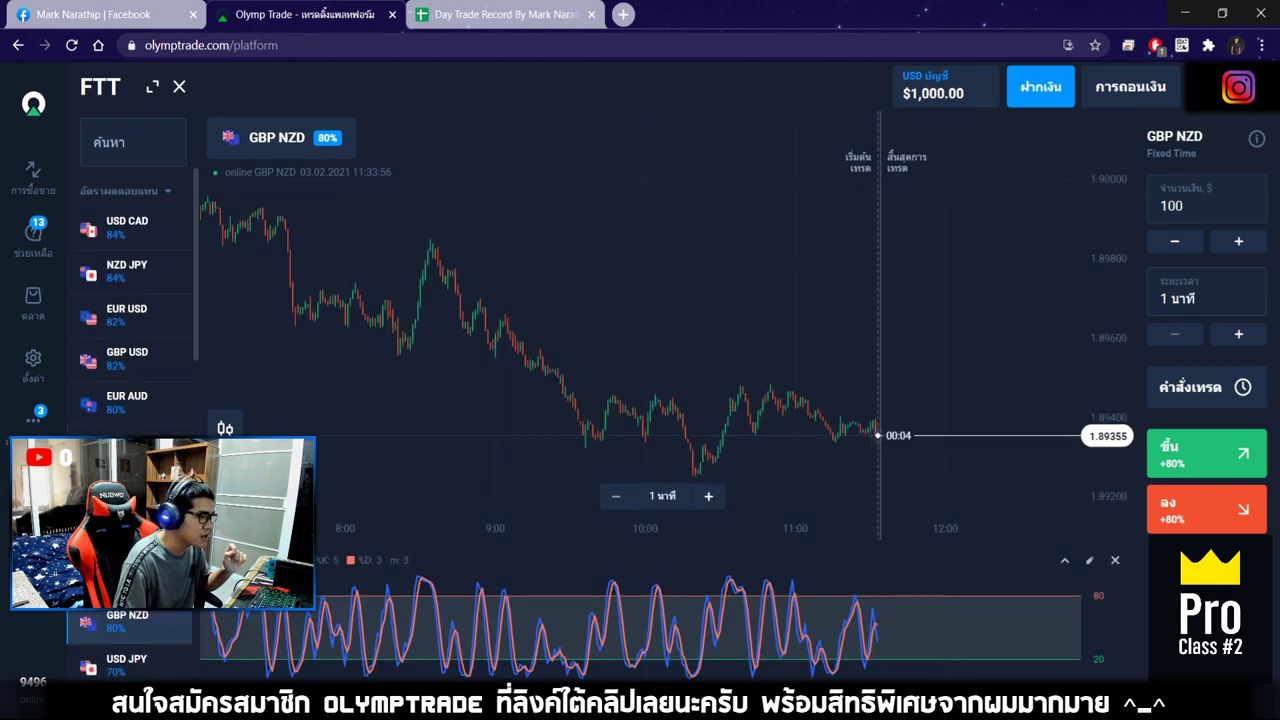
pyautogui.scroll(2, 857, 400)
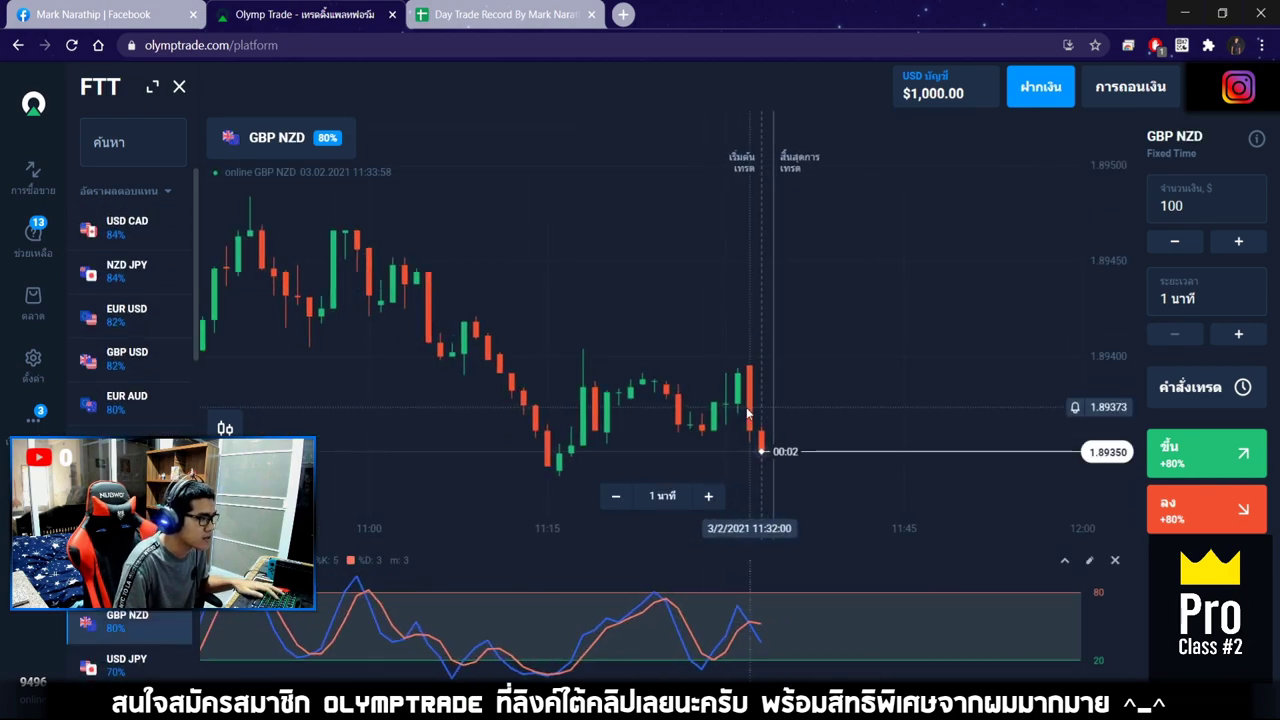
pyautogui.click(1150, 204)
pyautogui.write('700')
pyautogui.click(1206, 508)
# Follow the open GBP NZD trade until it expires, examining recent candles, the wider price trend and the stochastic indicator
pyautogui.scroll(5, 836, 435)
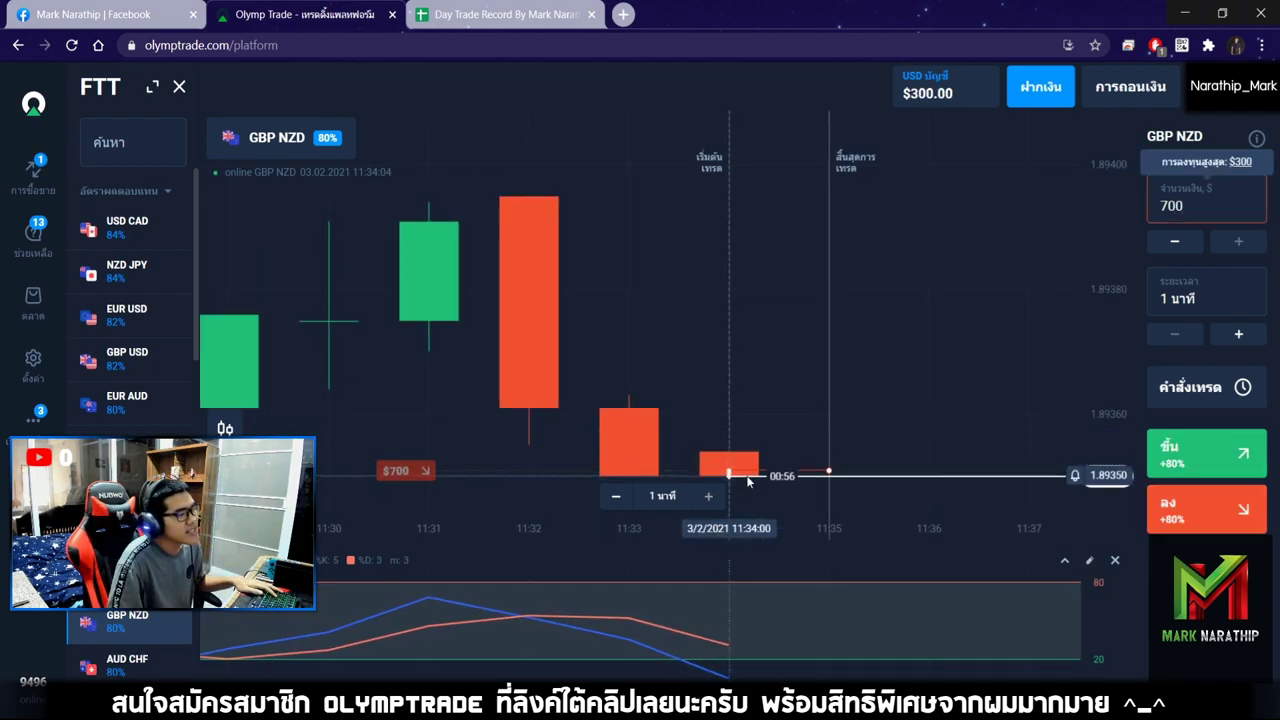
pyautogui.scroll(-4, 815, 376)
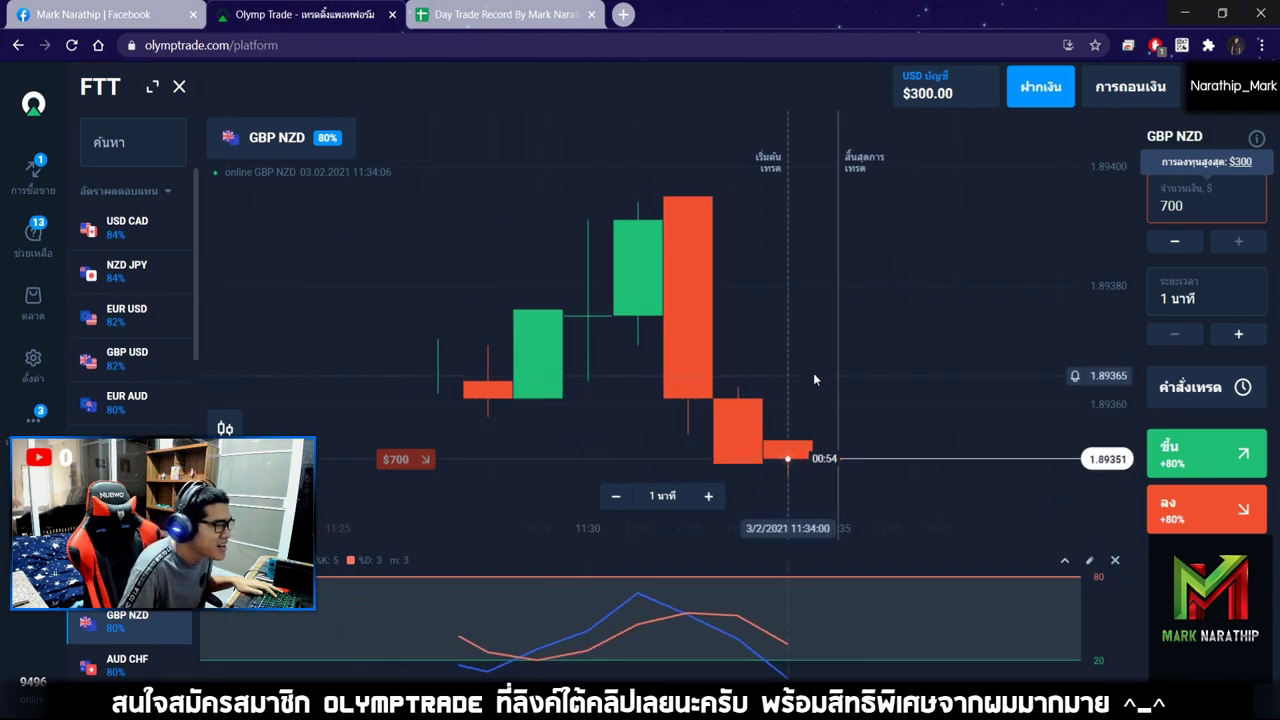
pyautogui.moveTo(860, 397); pyautogui.dragTo(885, 395)
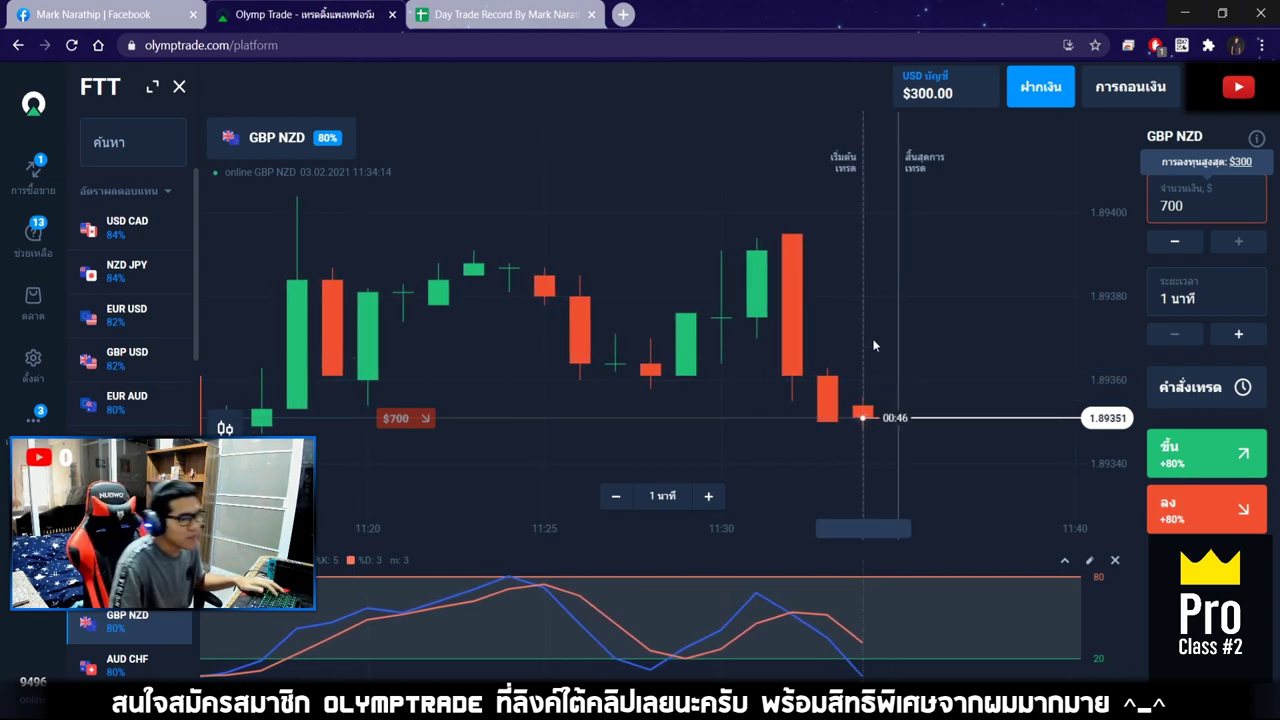
pyautogui.scroll(-5, 884, 342)
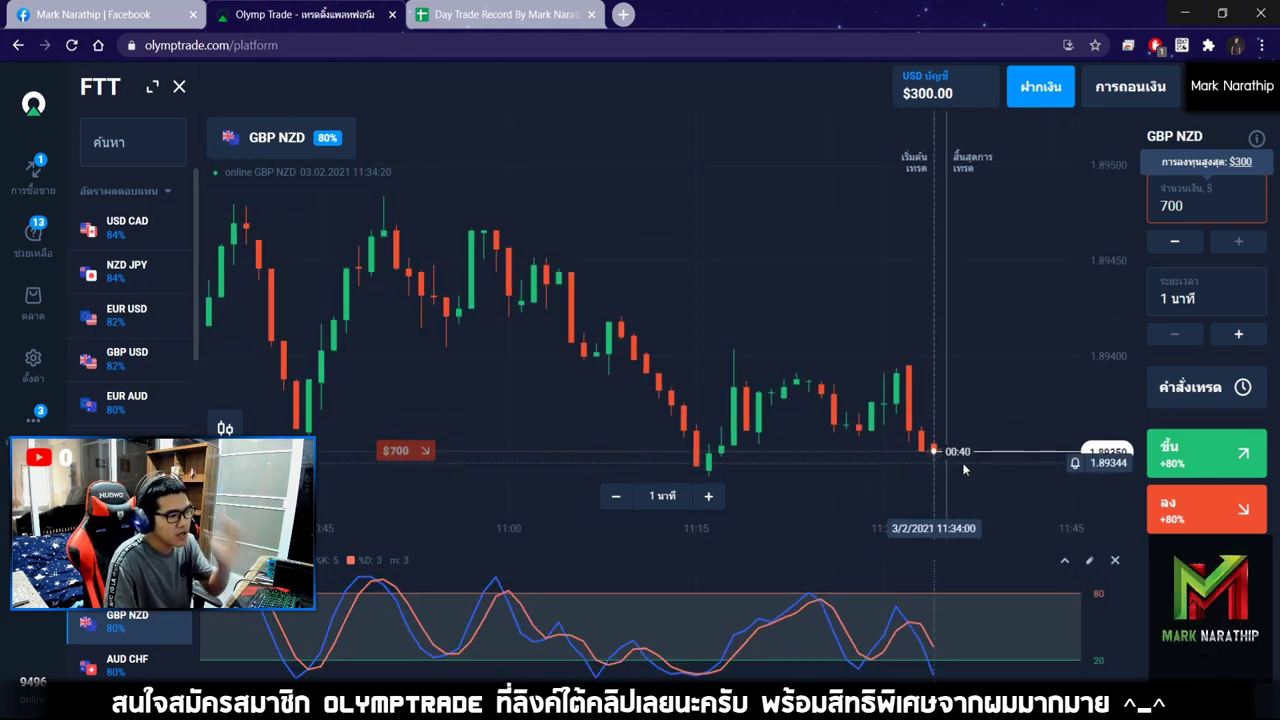
pyautogui.scroll(-2, 964, 469)
pyautogui.scroll(-3, 940, 480)
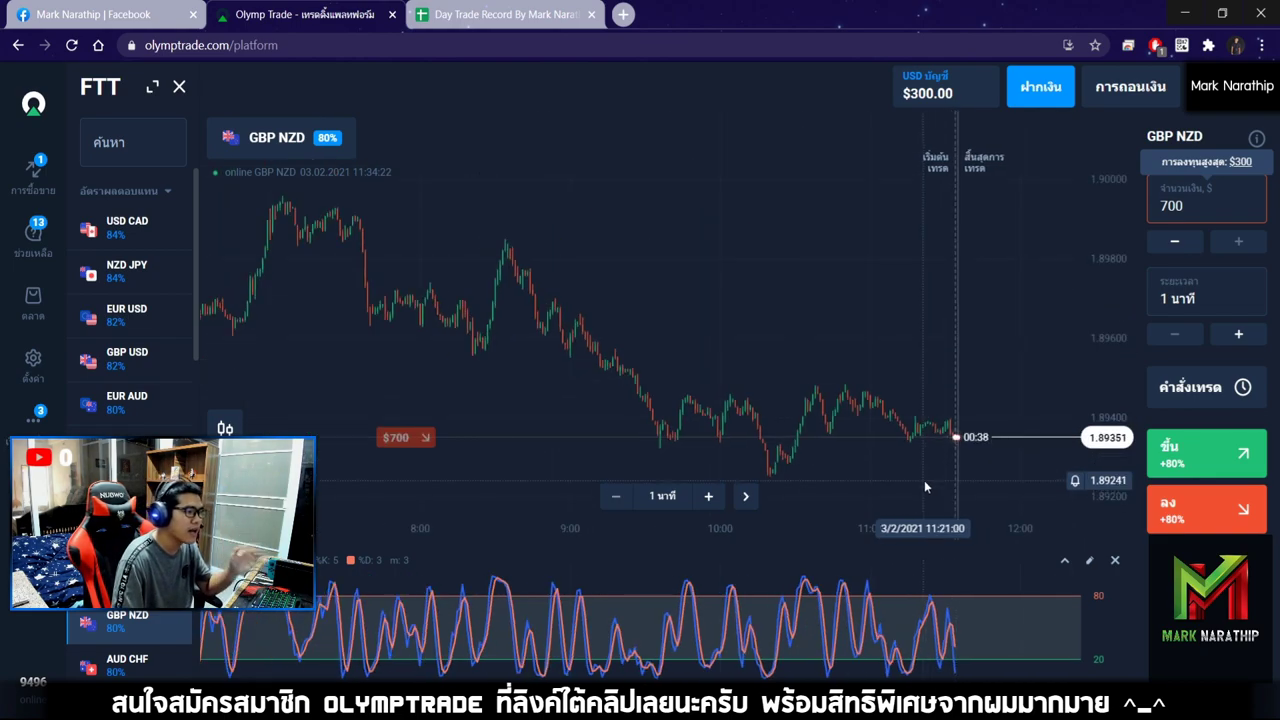
pyautogui.moveTo(660, 320); pyautogui.dragTo(645, 292)
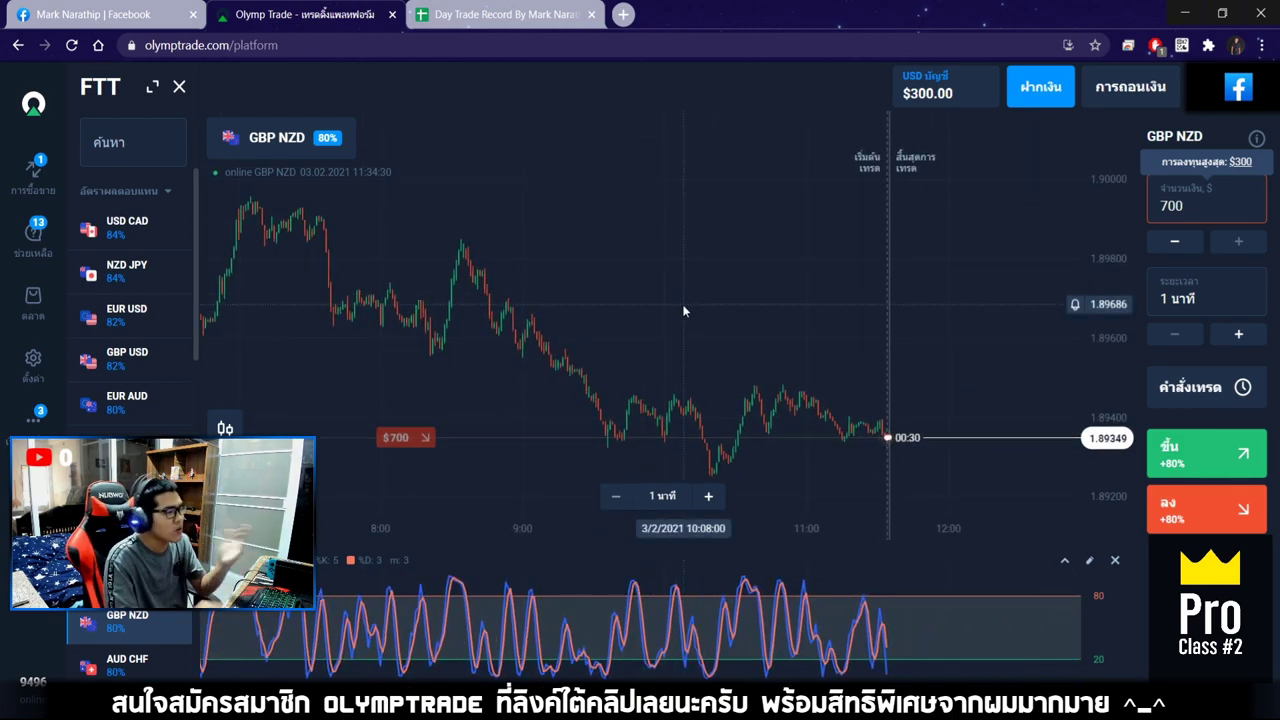
pyautogui.scroll(5, 895, 366)
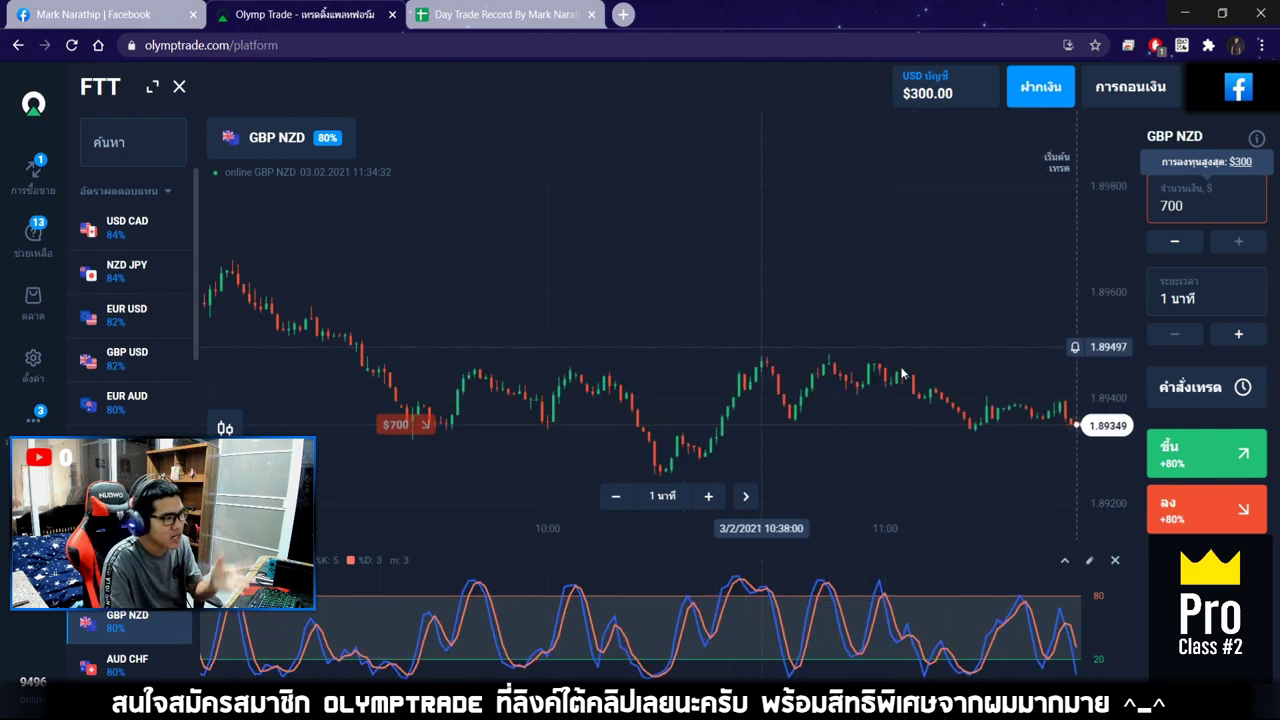
pyautogui.scroll(3, 925, 359)
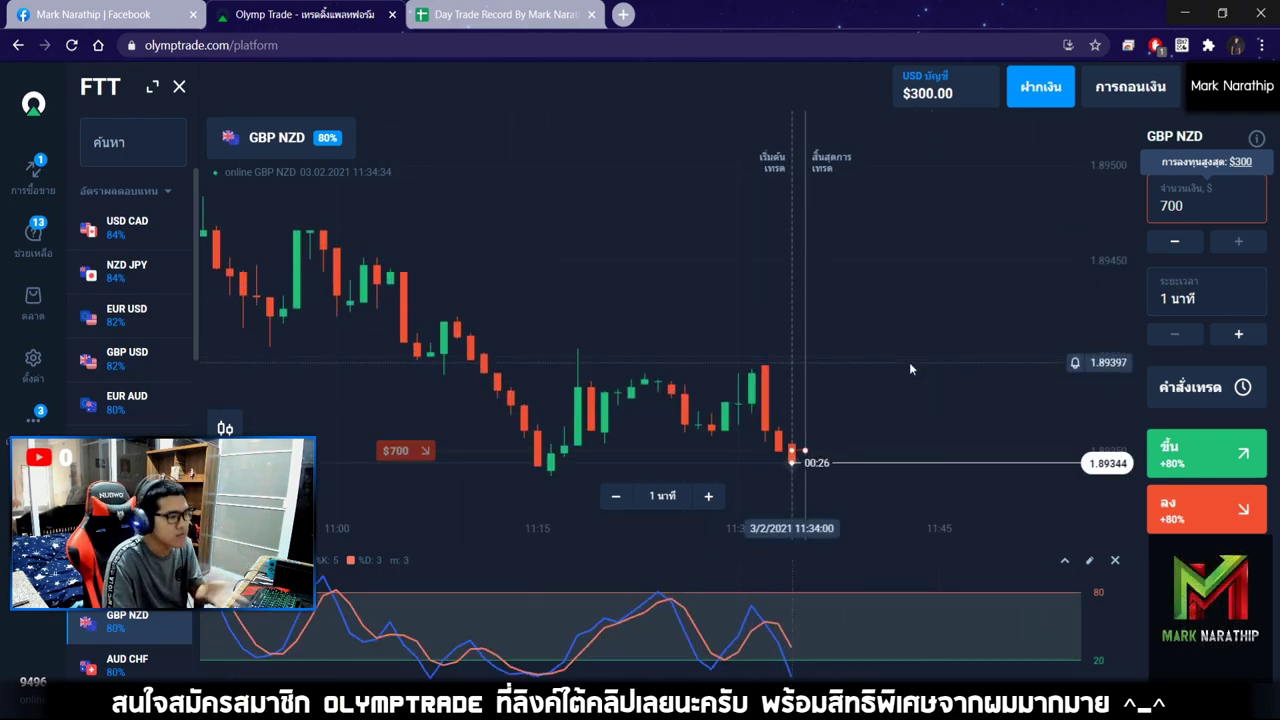
pyautogui.scroll(3, 909, 360)
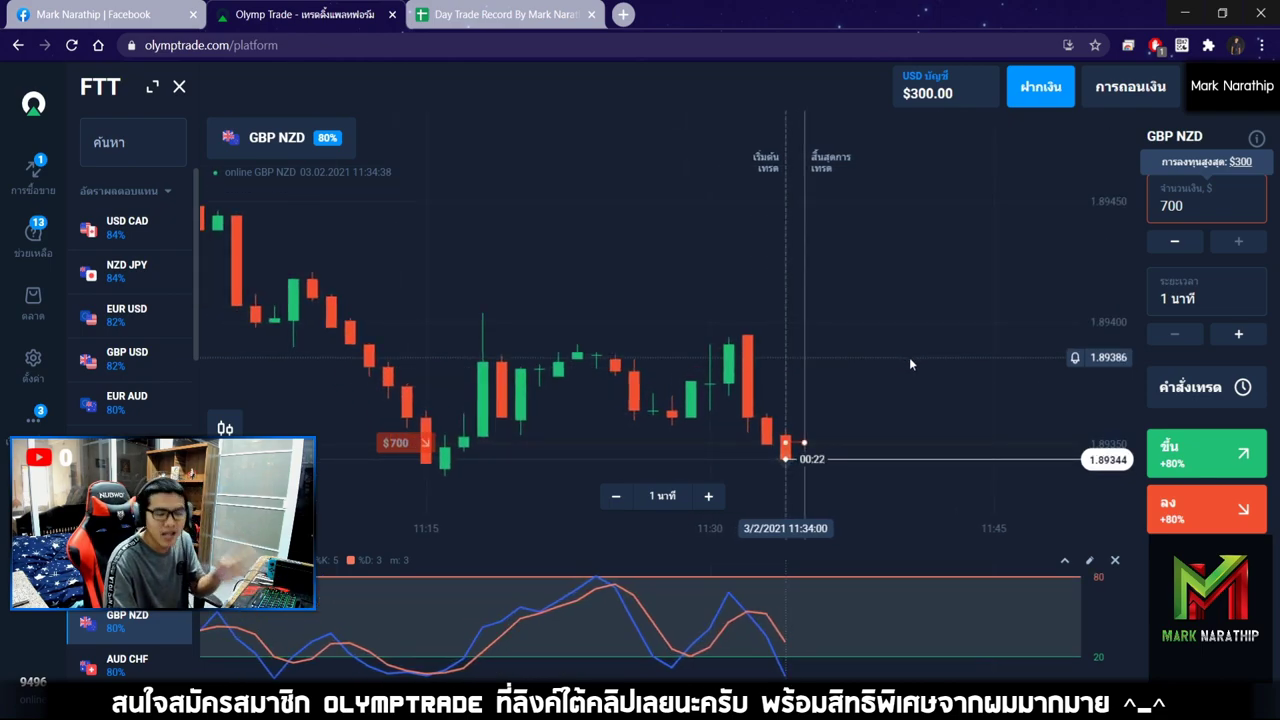
pyautogui.scroll(3, 860, 352)
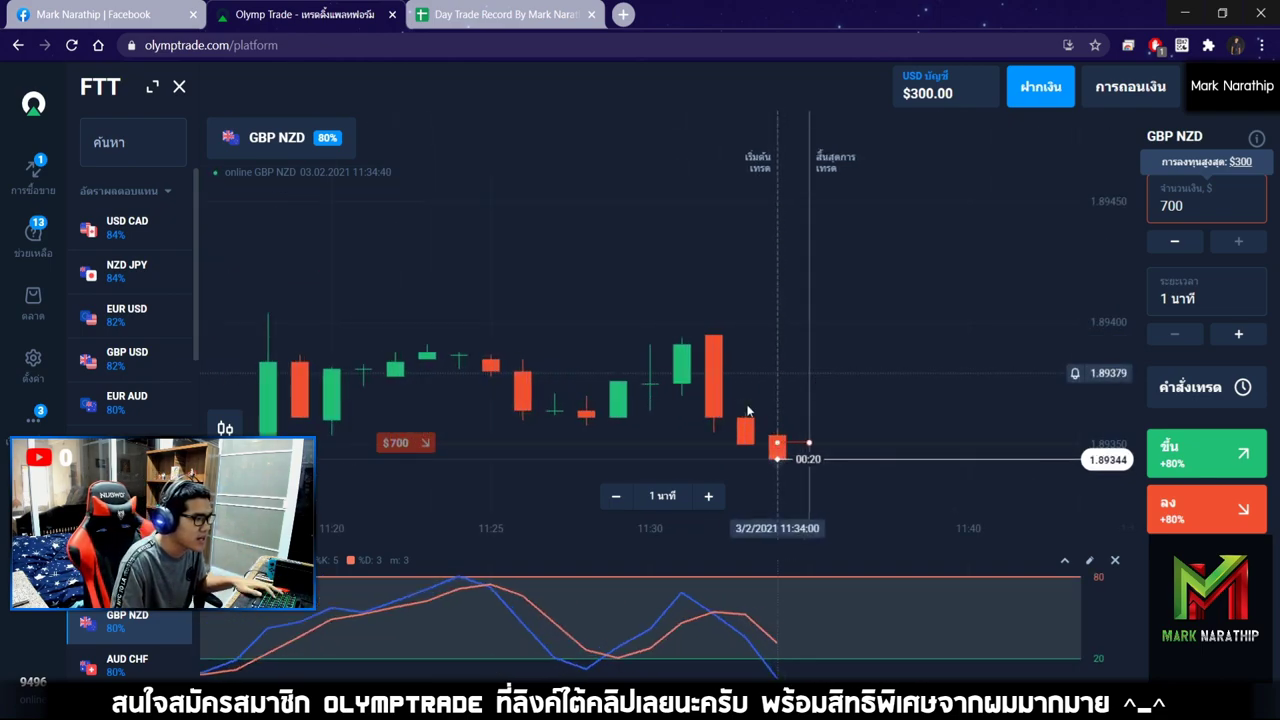
pyautogui.scroll(2, 848, 350)
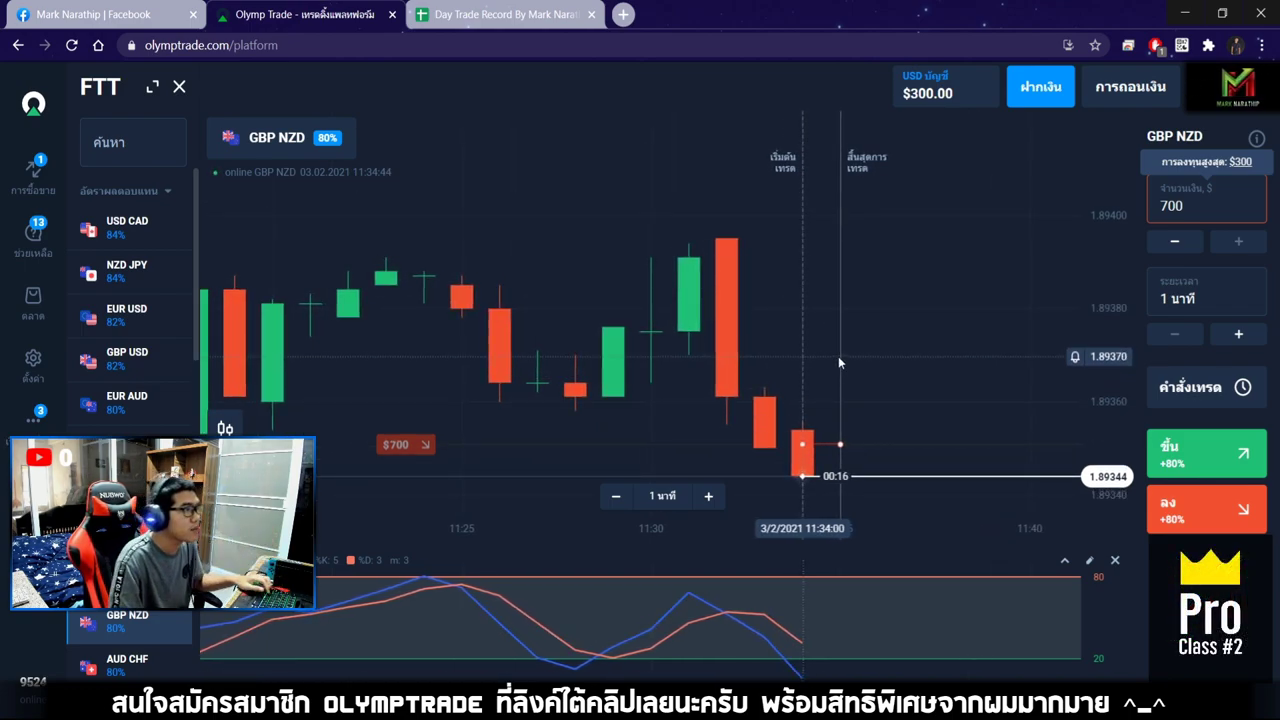
pyautogui.scroll(-3, 760, 380)
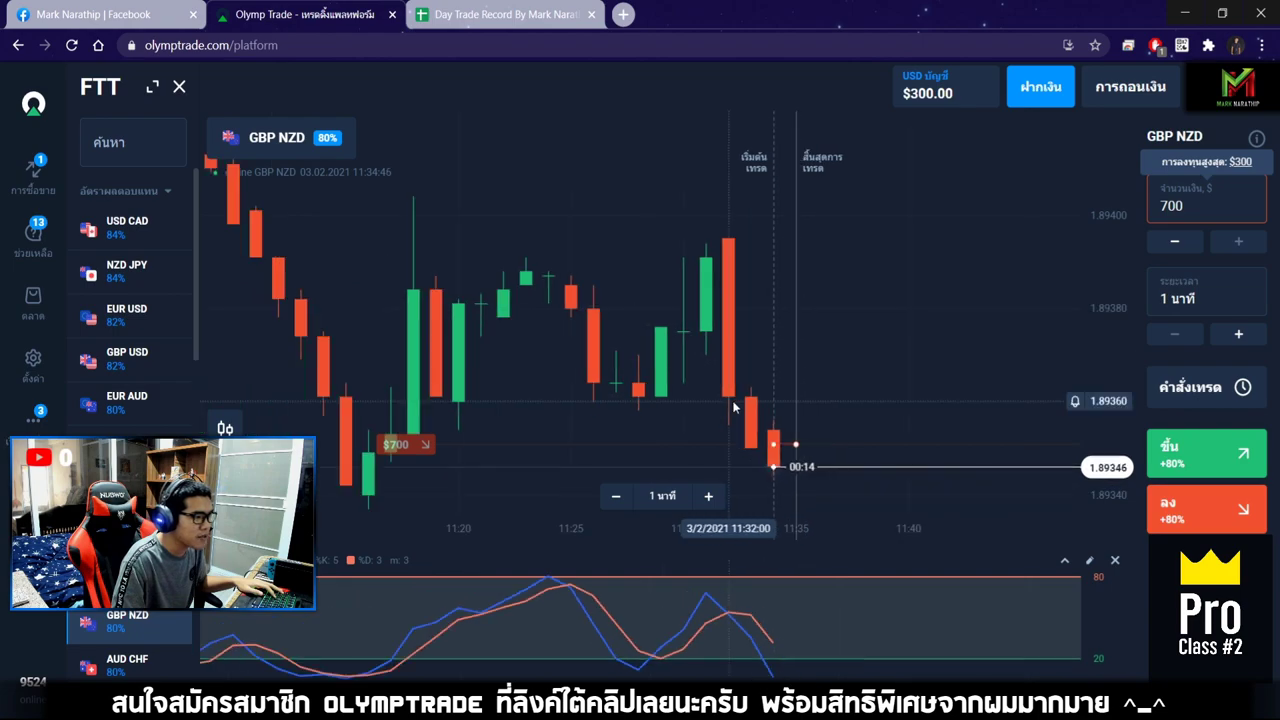
pyautogui.scroll(-5, 706, 348)
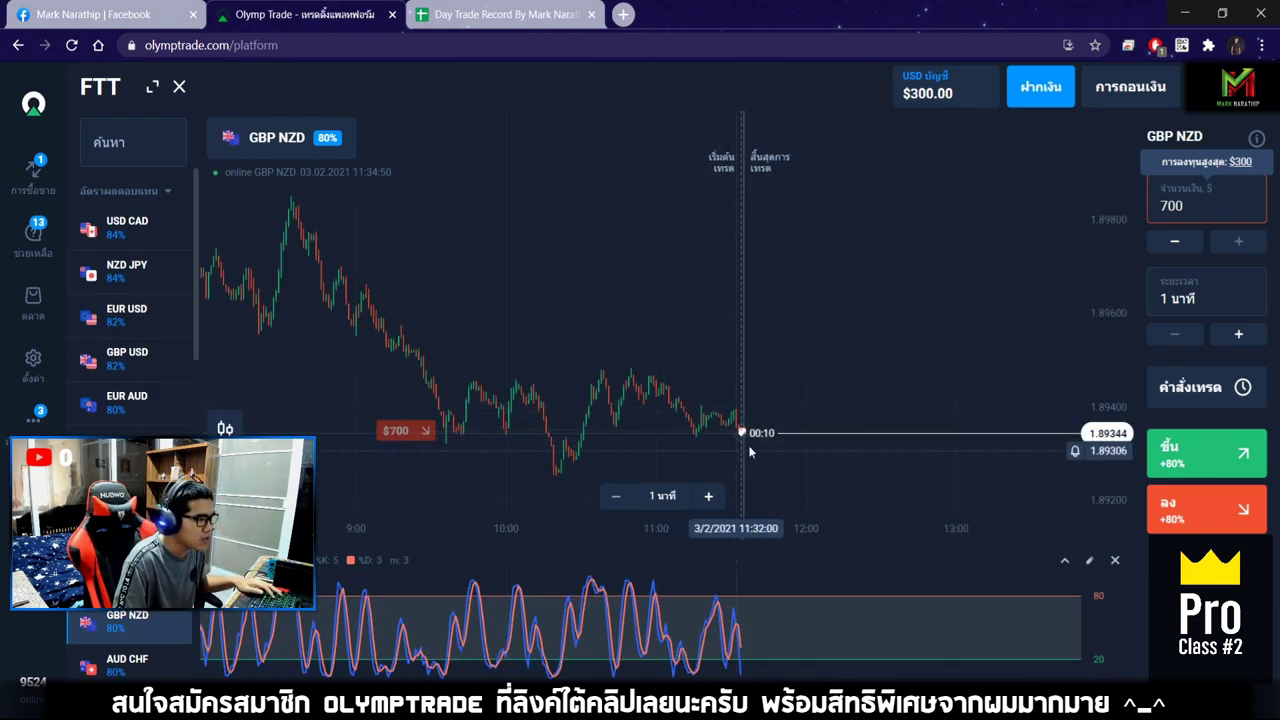
pyautogui.scroll(3, 764, 460)
pyautogui.scroll(1, 764, 457)
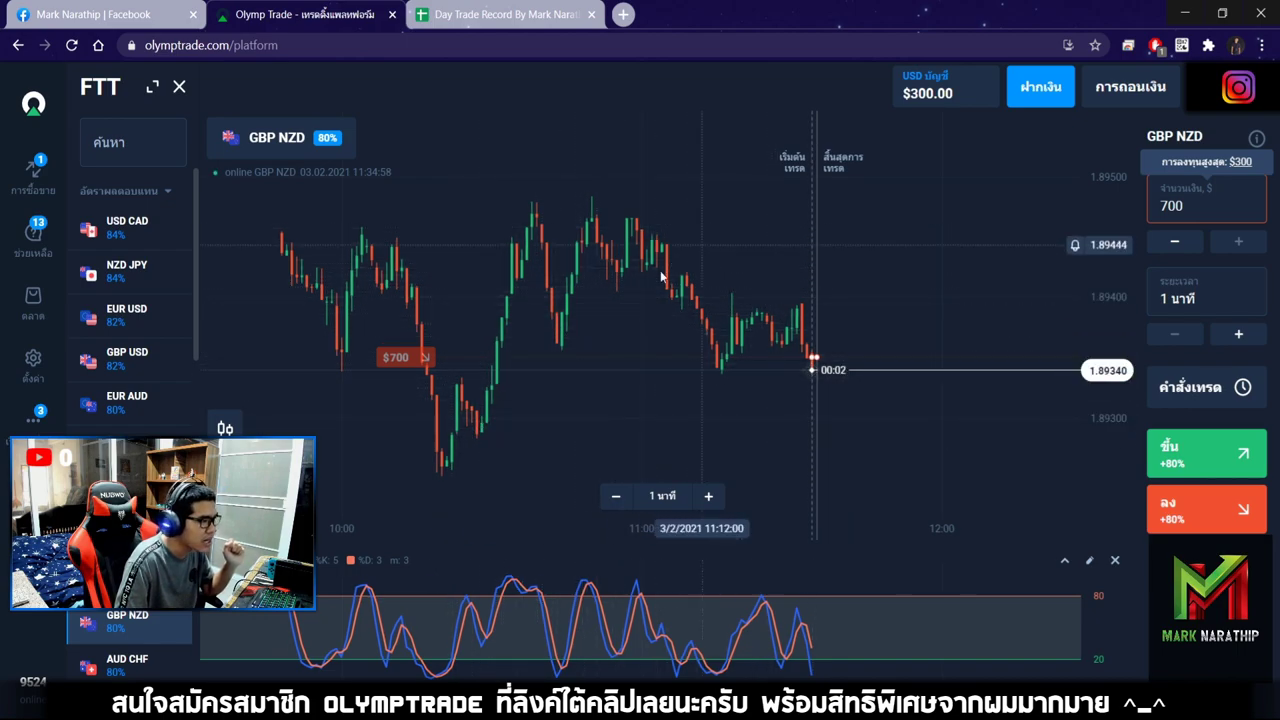
pyautogui.scroll(3, 824, 387)
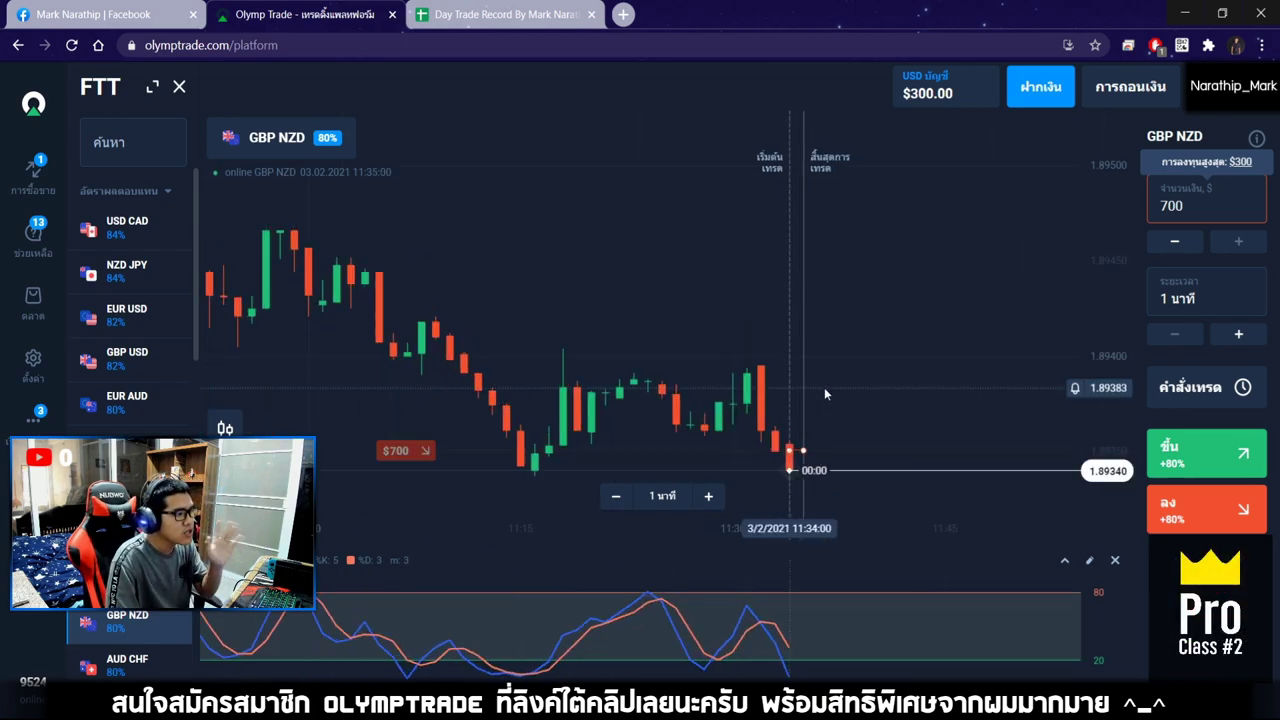
pyautogui.scroll(1, 818, 416)
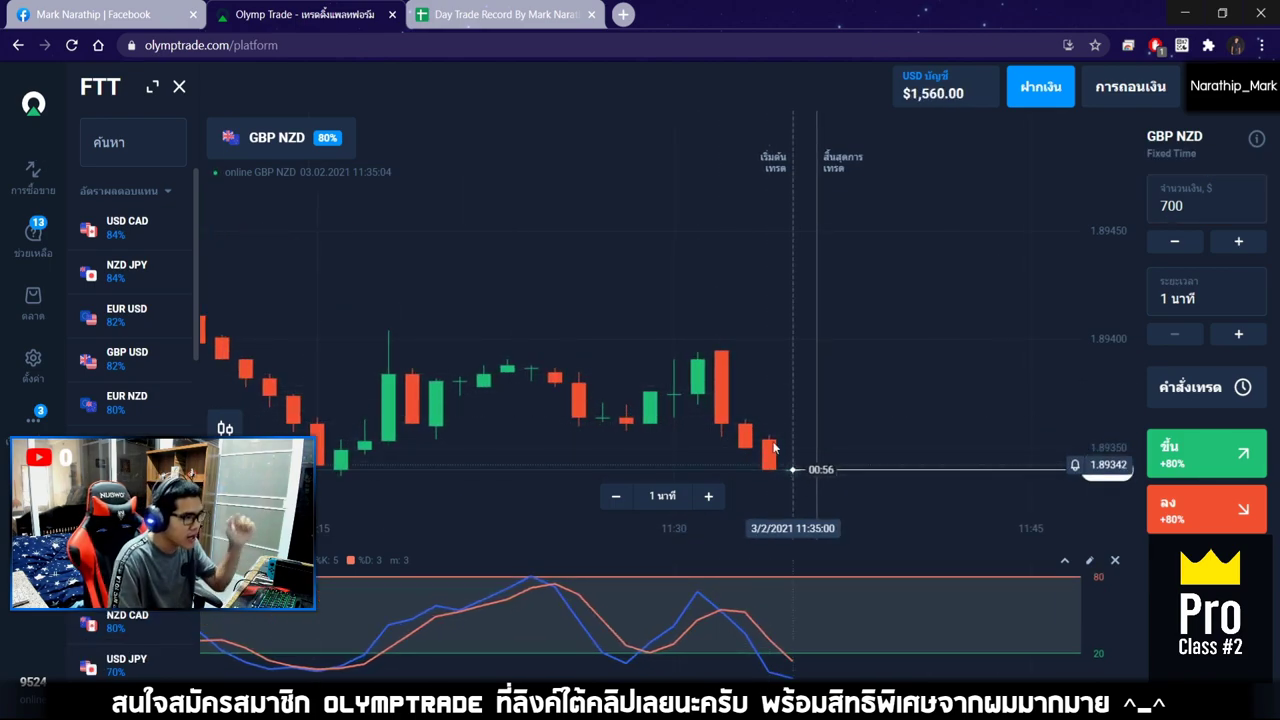
# Switch to the trade record spreadsheet and record trade 1 as ชนะ (win) with a profit of 80 percent
pyautogui.click(470, 14)
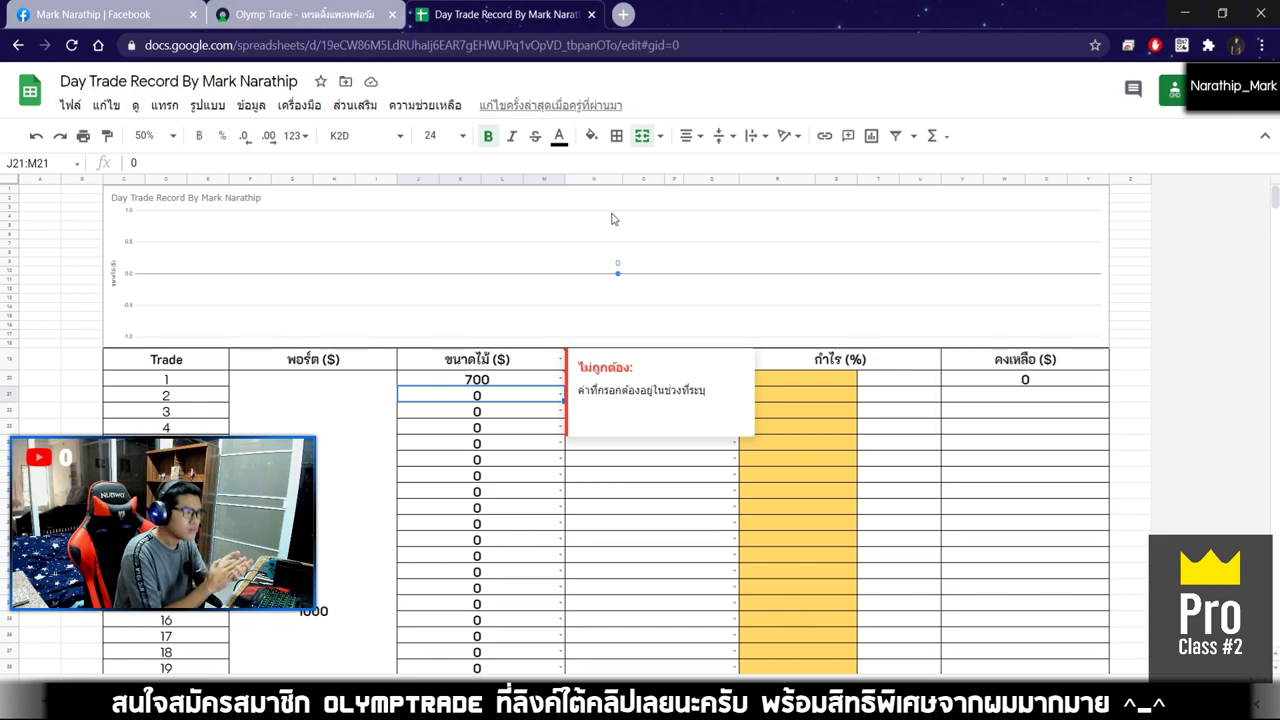
pyautogui.click(599, 491)
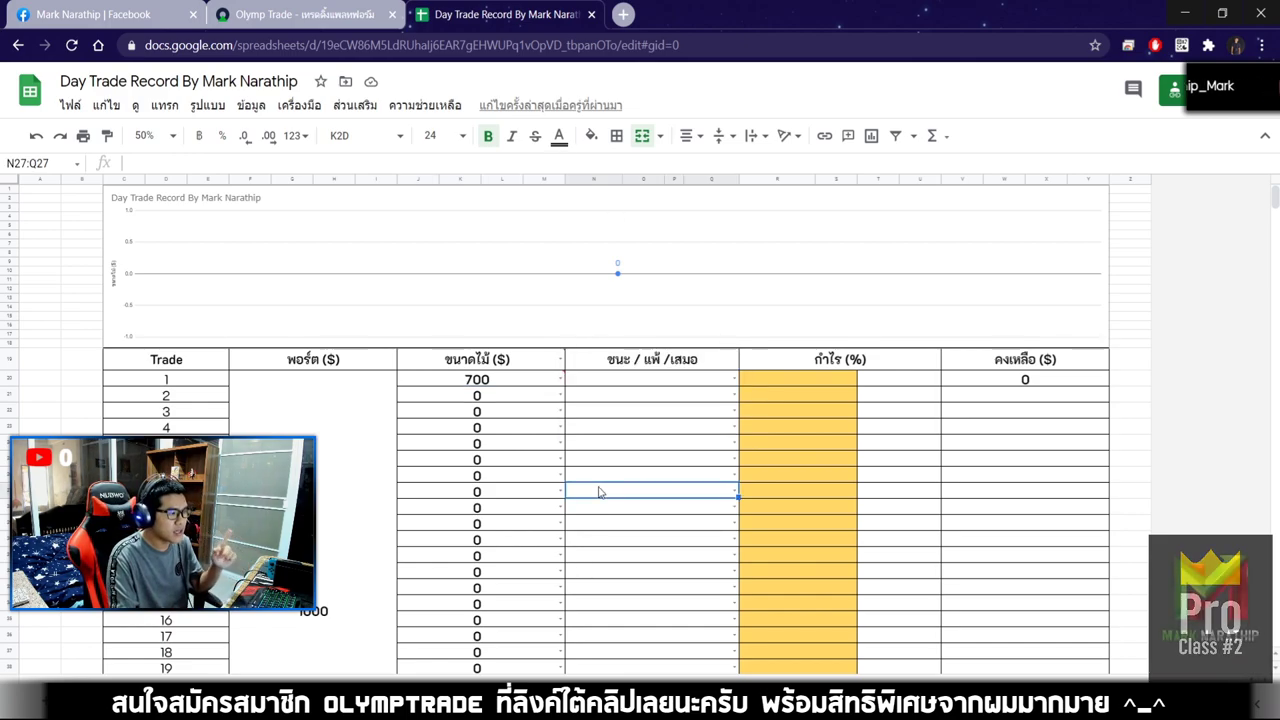
pyautogui.doubleClick(643, 378)
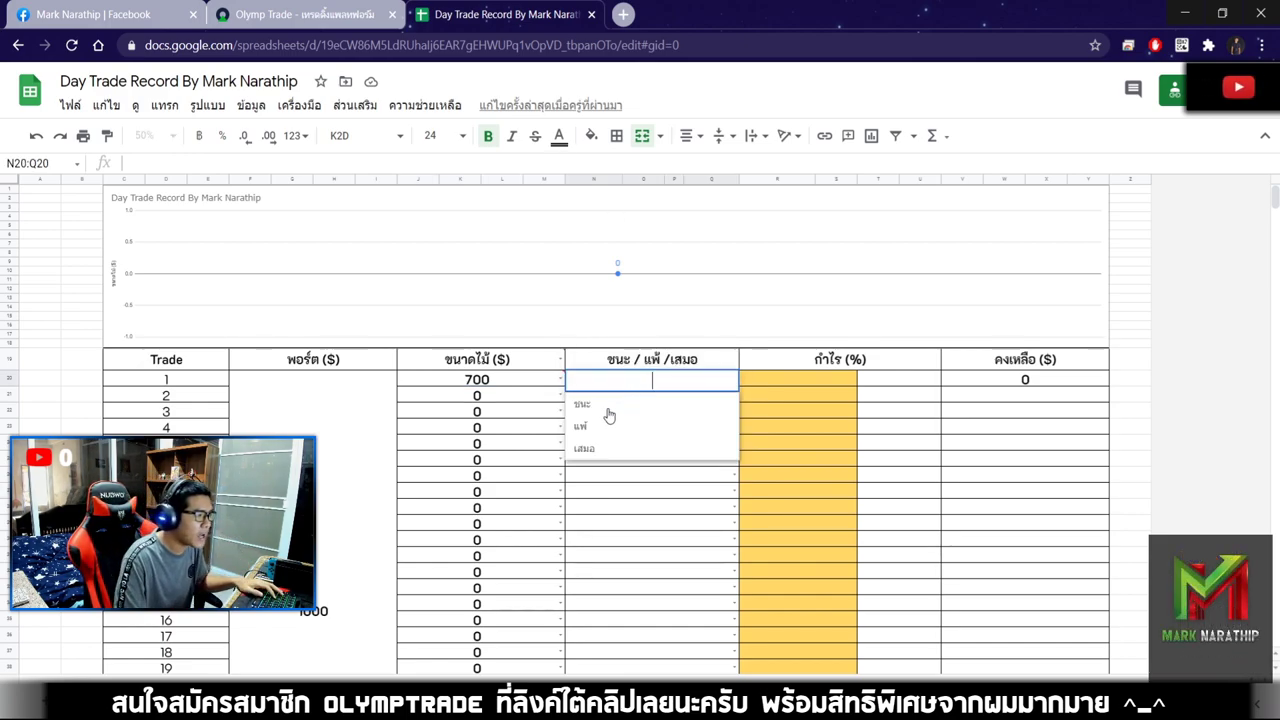
pyautogui.click(609, 408)
pyautogui.click(790, 388)
pyautogui.write('80')
pyautogui.press('Return')
pyautogui.click(763, 432)
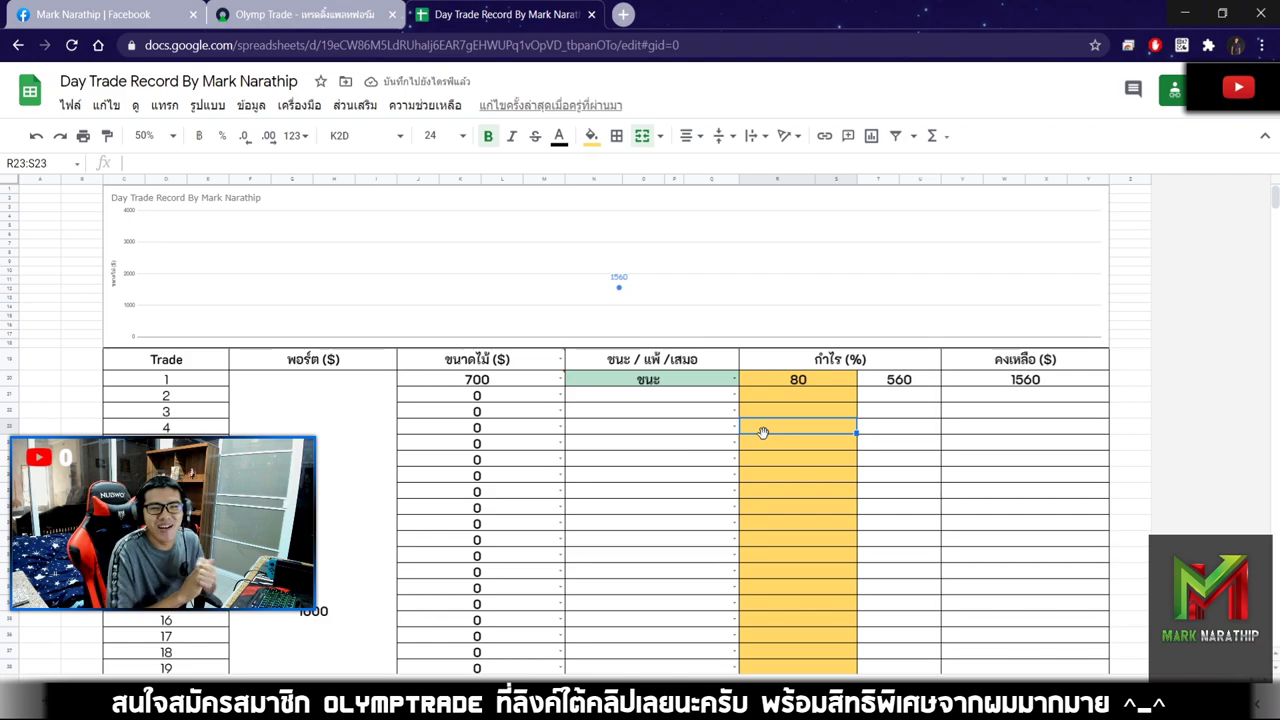
pyautogui.click(806, 462)
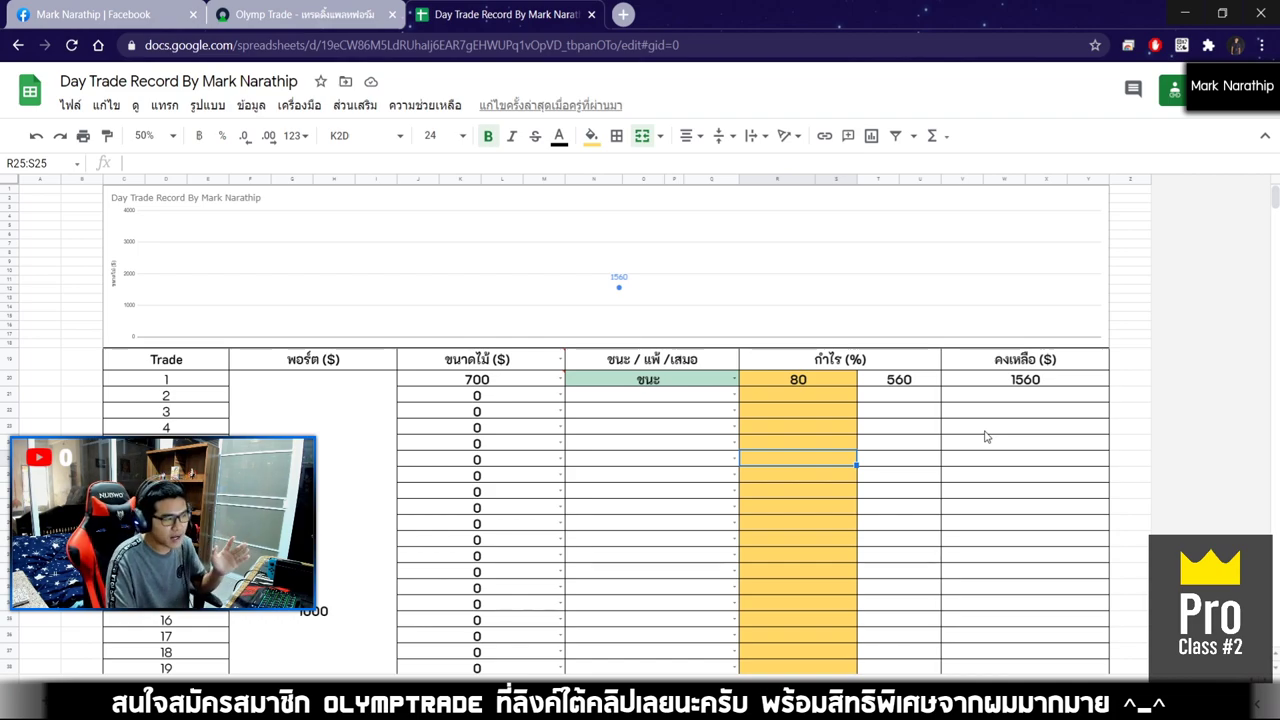
# Check the account balance in Olymp Trade, and examine the total profit and goal in the spreadsheet's summary row
pyautogui.click(356, 20)
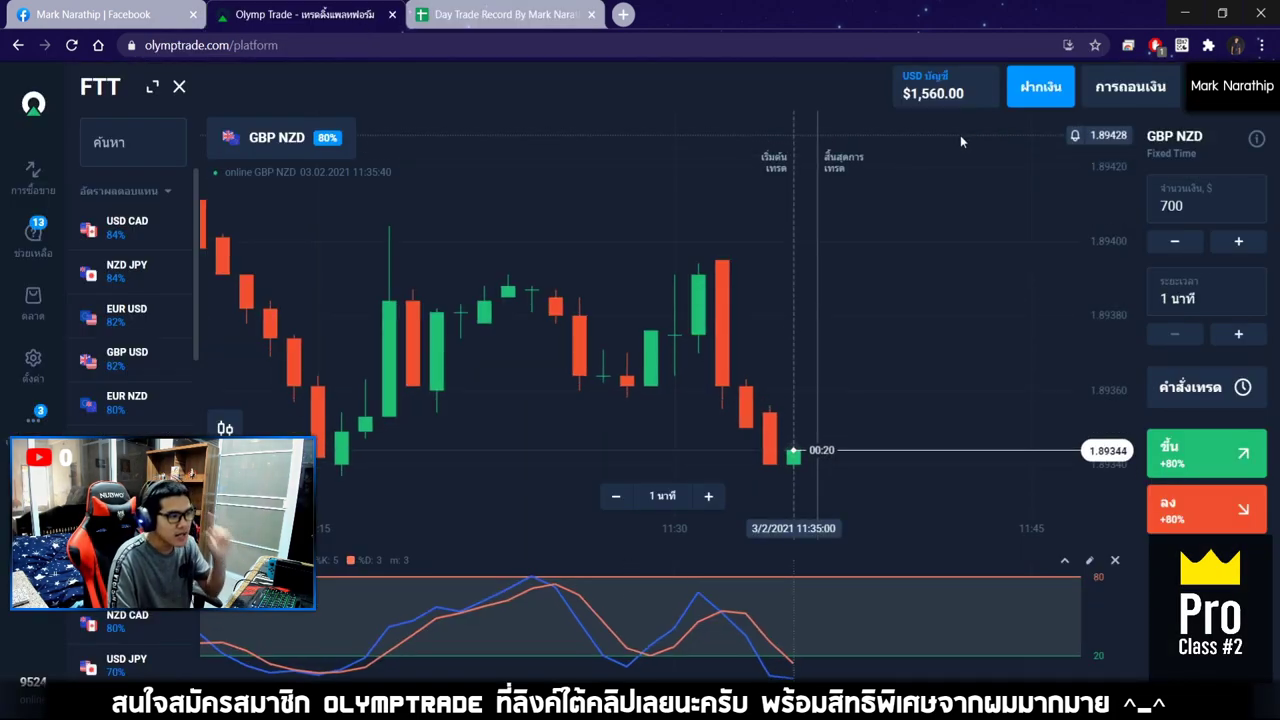
pyautogui.click(507, 14)
pyautogui.scroll(-5, 855, 375)
pyautogui.scroll(-1, 855, 375)
pyautogui.click(892, 463)
pyautogui.scroll(-1, 892, 463)
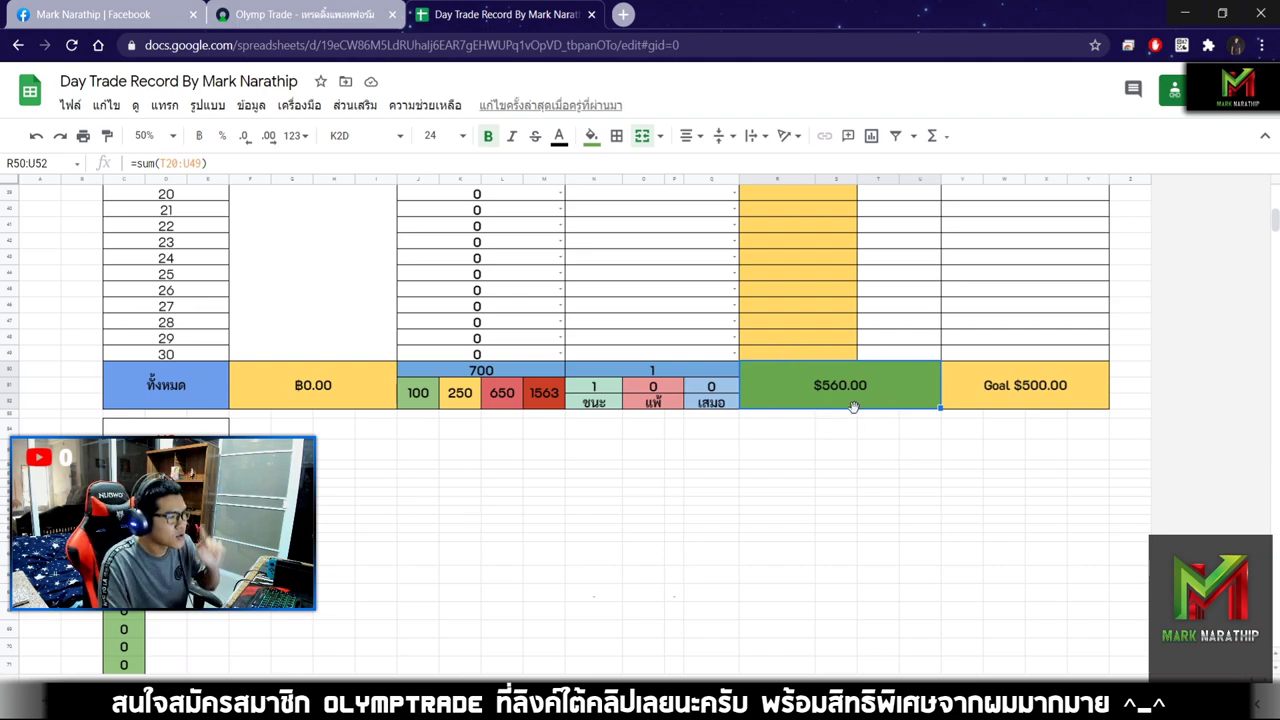
# Enter 700 as the trade size for trade 2 in the spreadsheet
pyautogui.scroll(10, 855, 407)
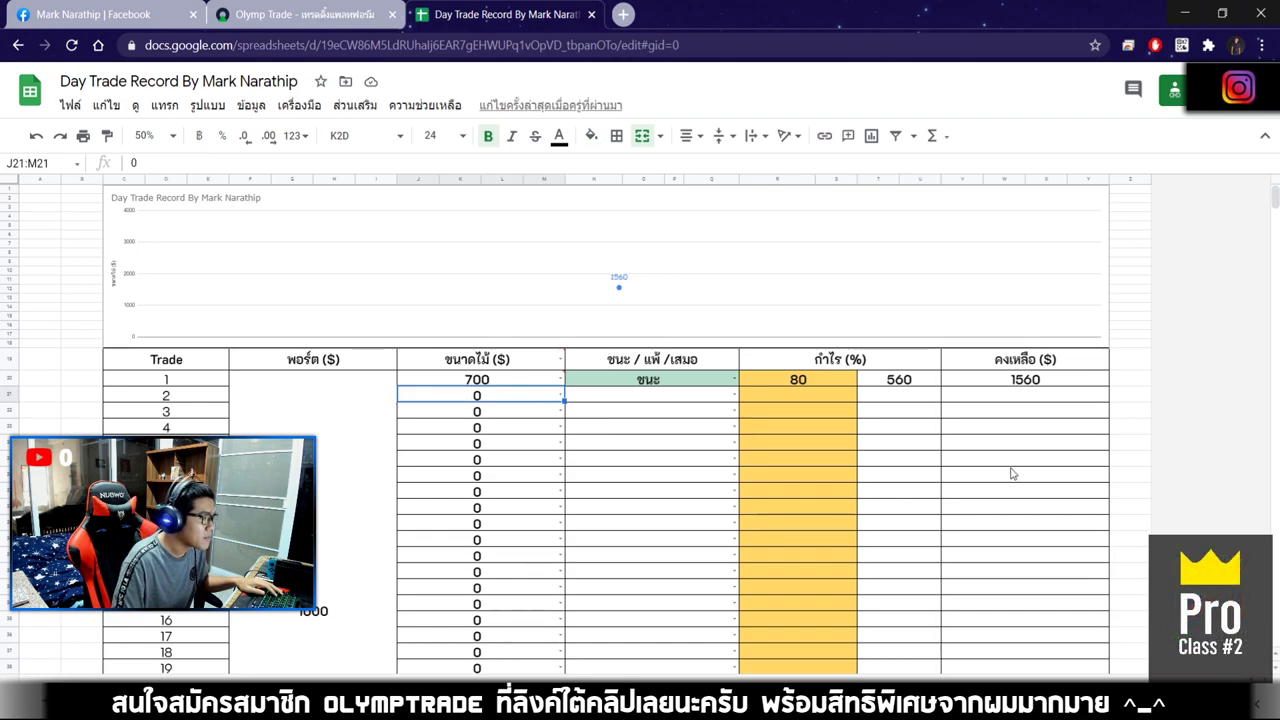
pyautogui.write('700')
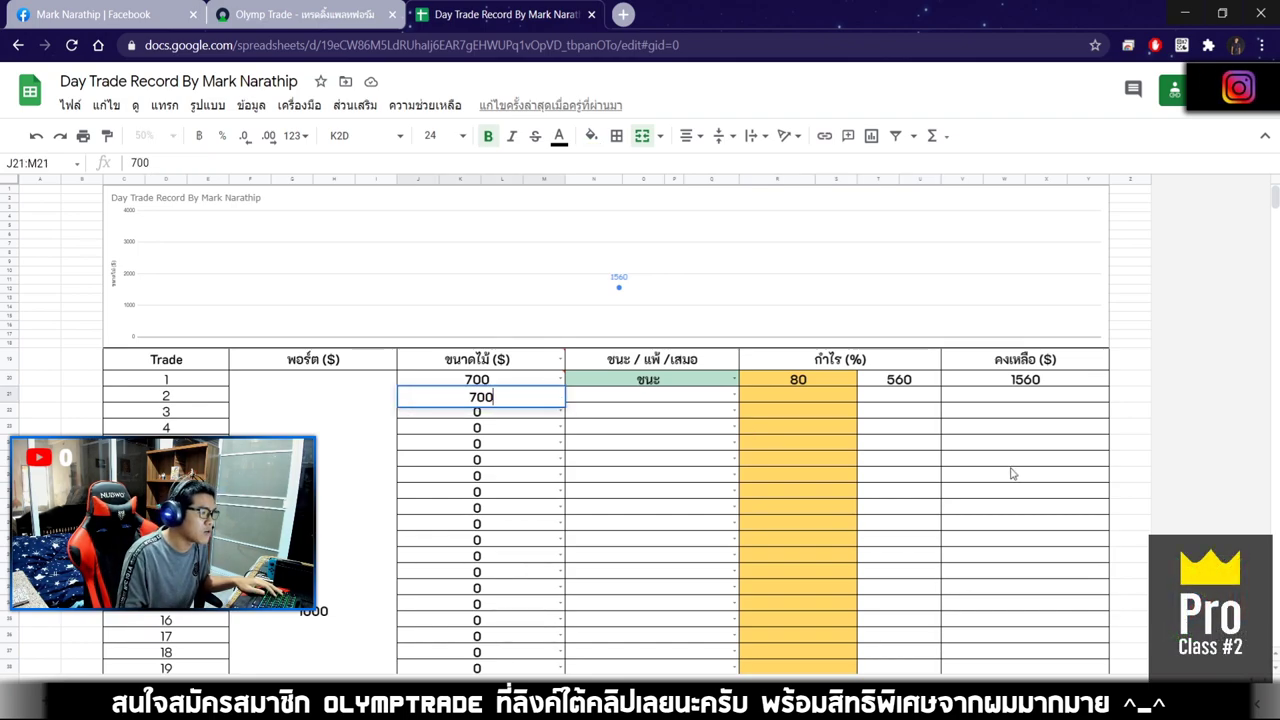
pyautogui.press('Return')
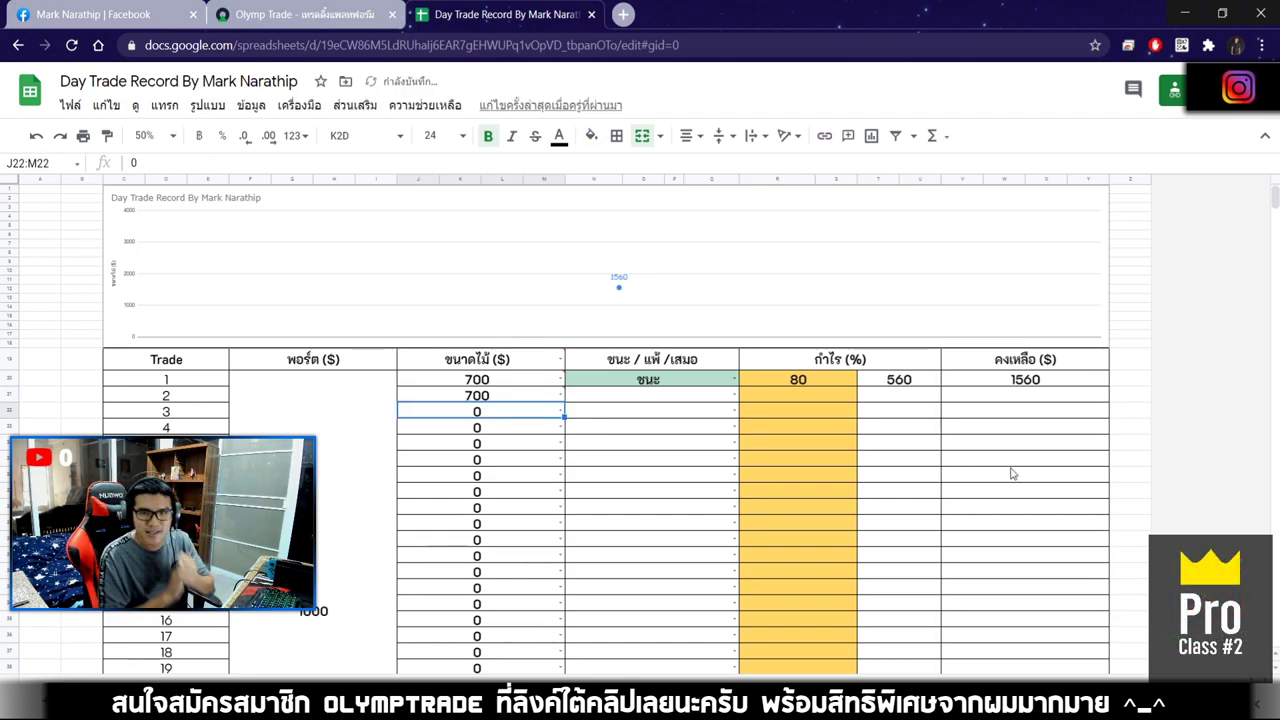
# Switch to Olymp Trade and examine the GBP NZD chart's latest candles, earlier price history and stochastic indicator
pyautogui.click(352, 27)
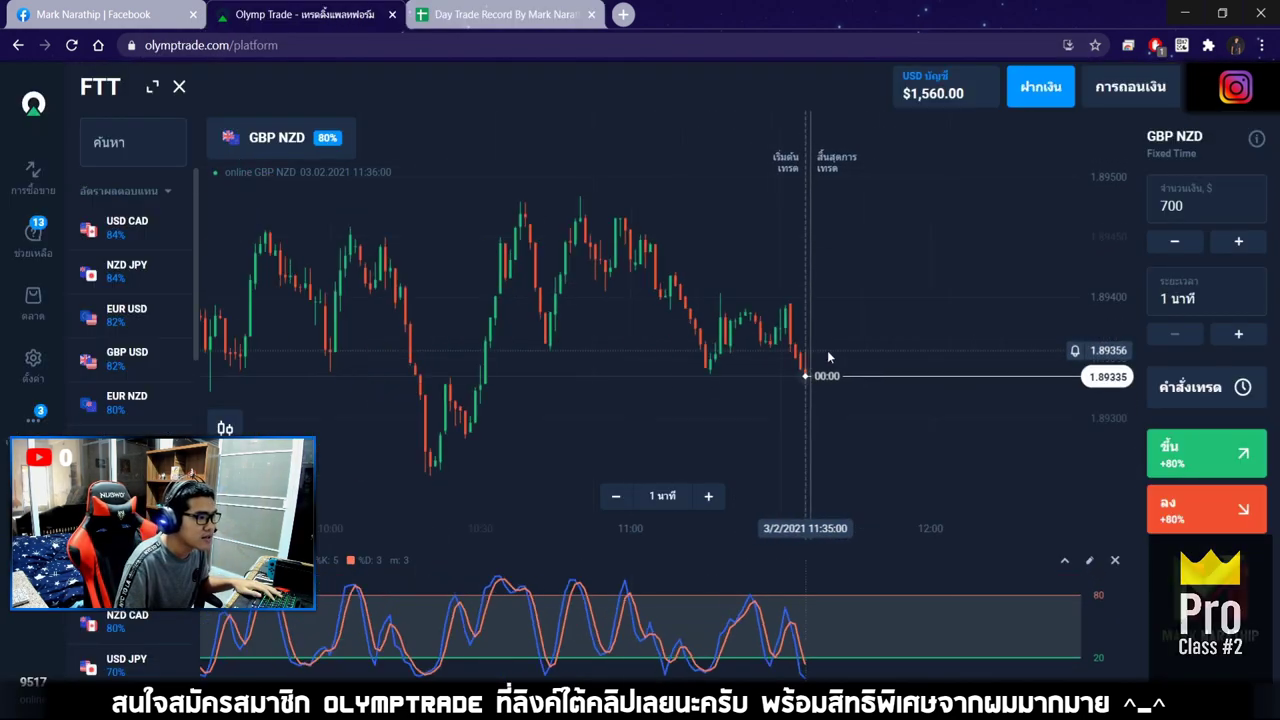
pyautogui.scroll(5, 827, 350)
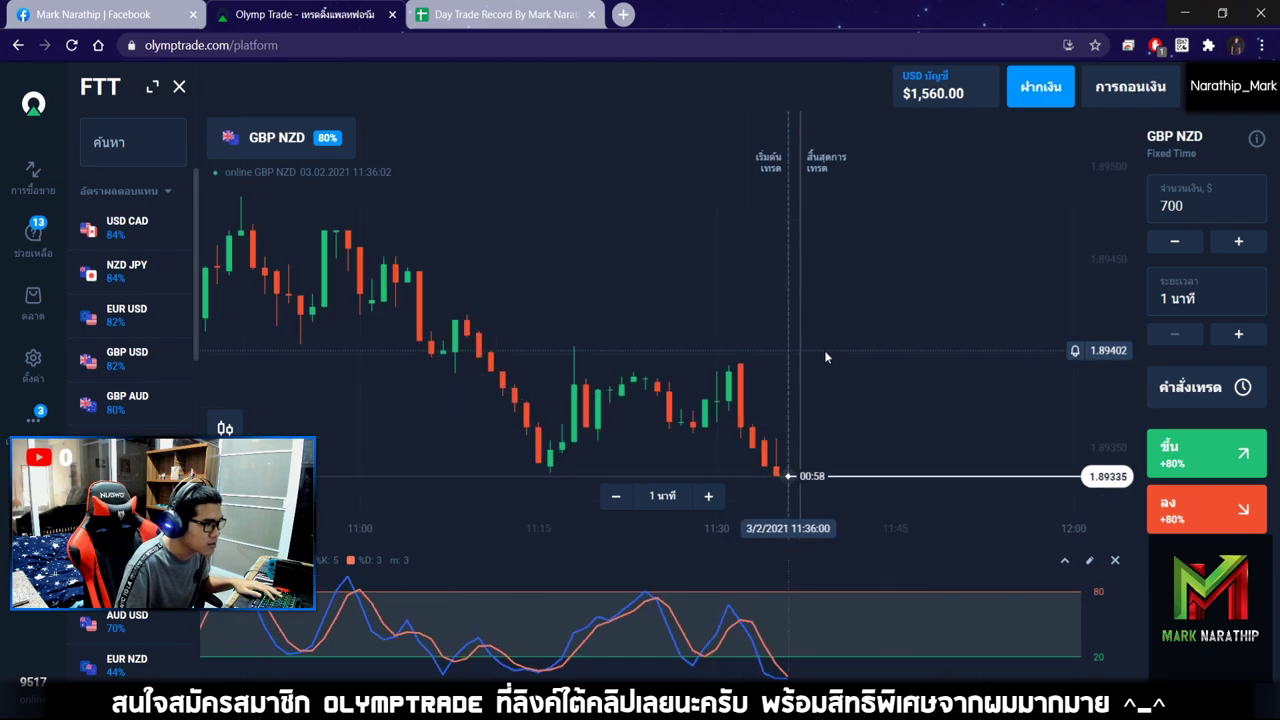
pyautogui.scroll(3, 826, 357)
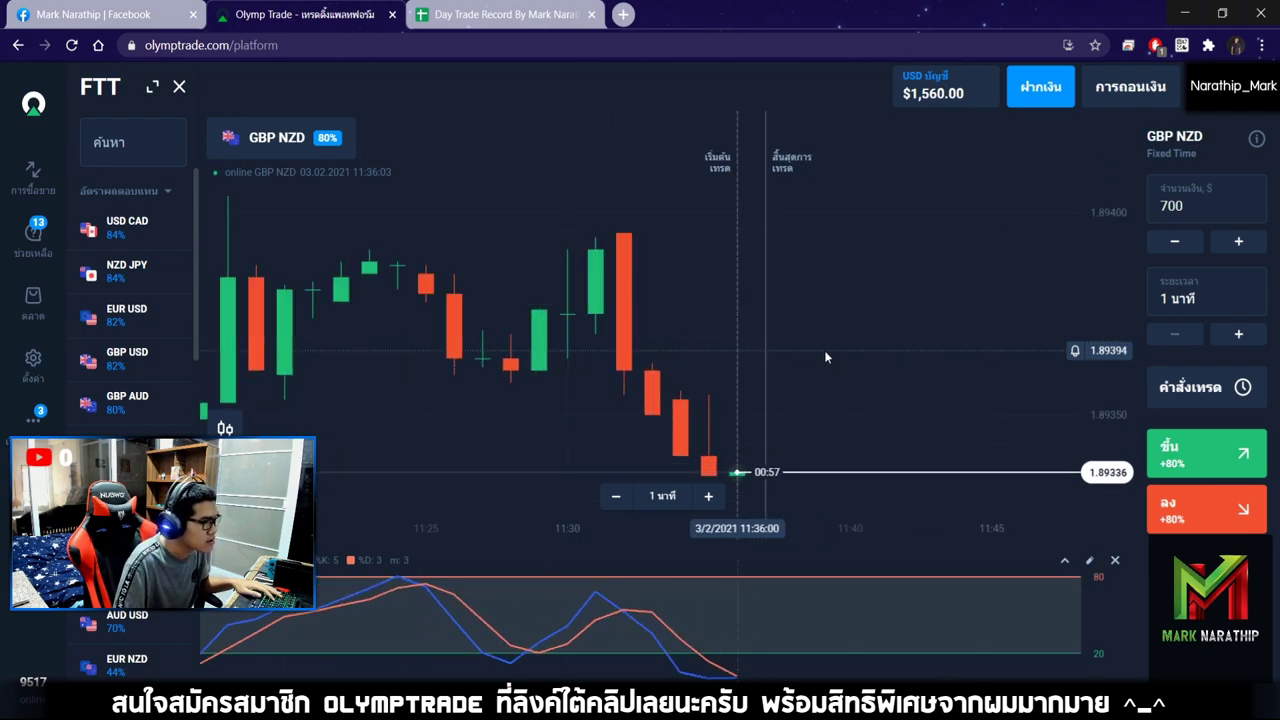
pyautogui.scroll(2, 824, 357)
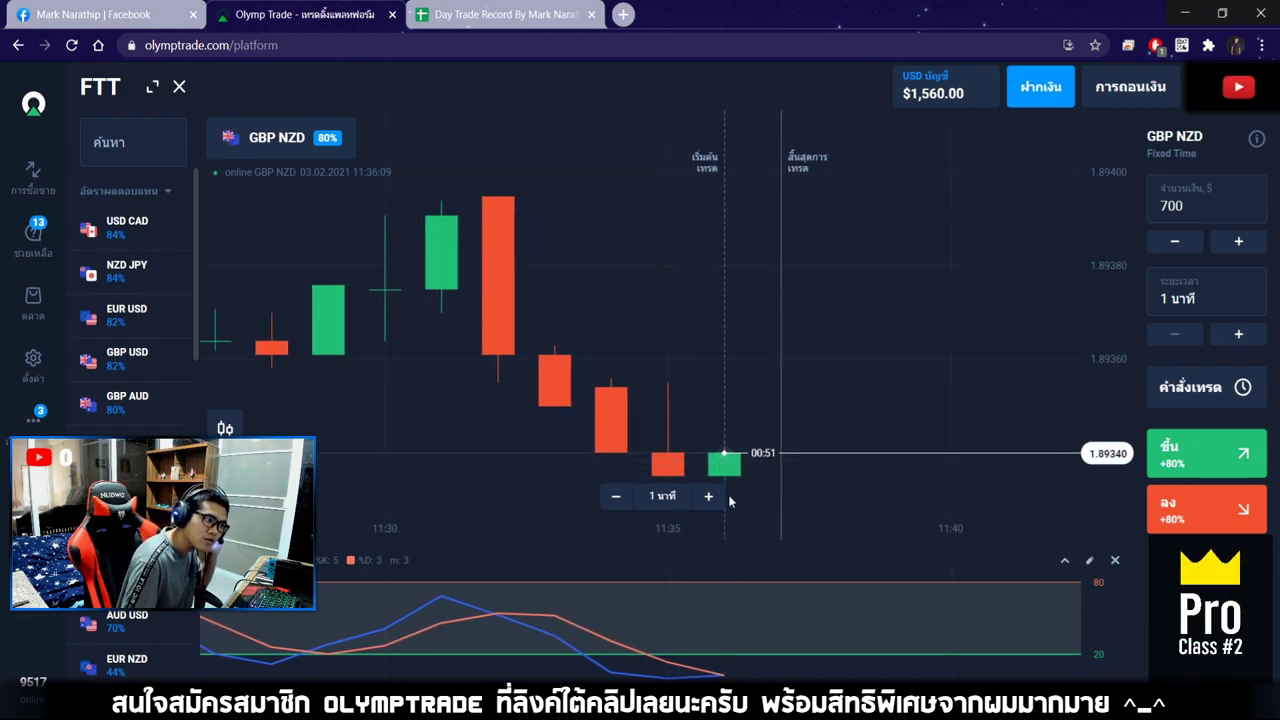
pyautogui.scroll(-4, 725, 455)
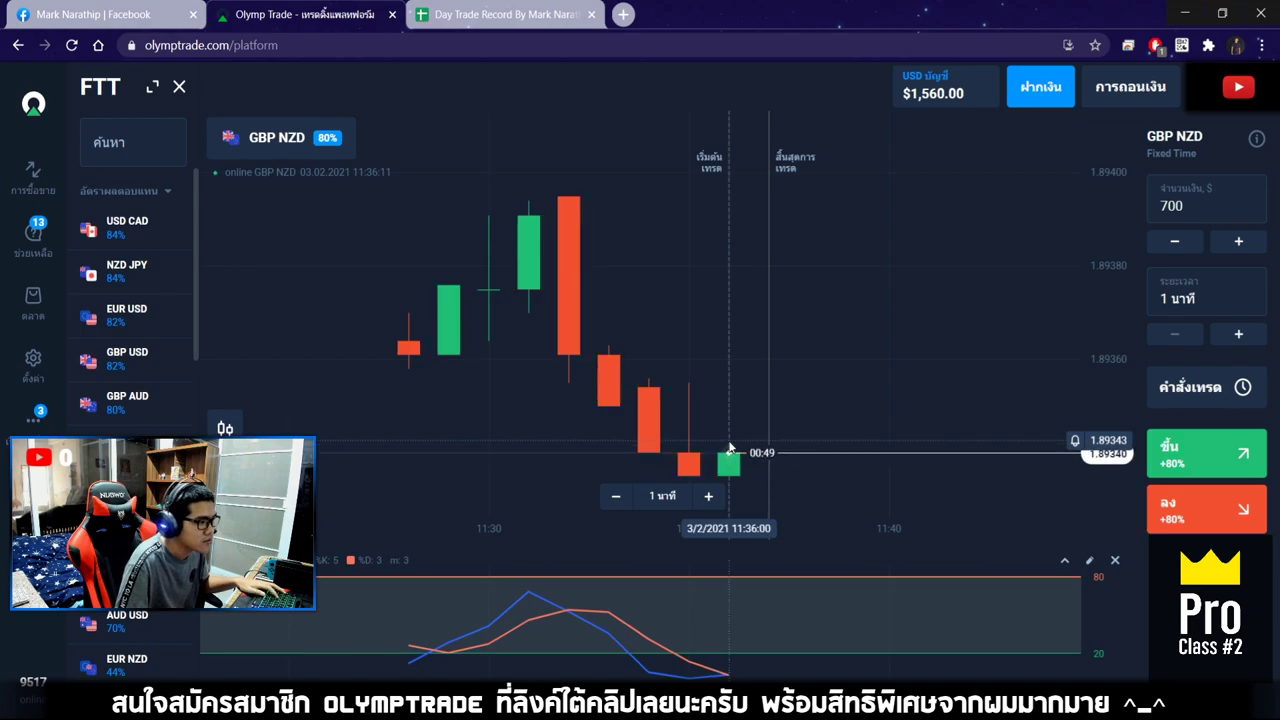
pyautogui.scroll(-8, 729, 449)
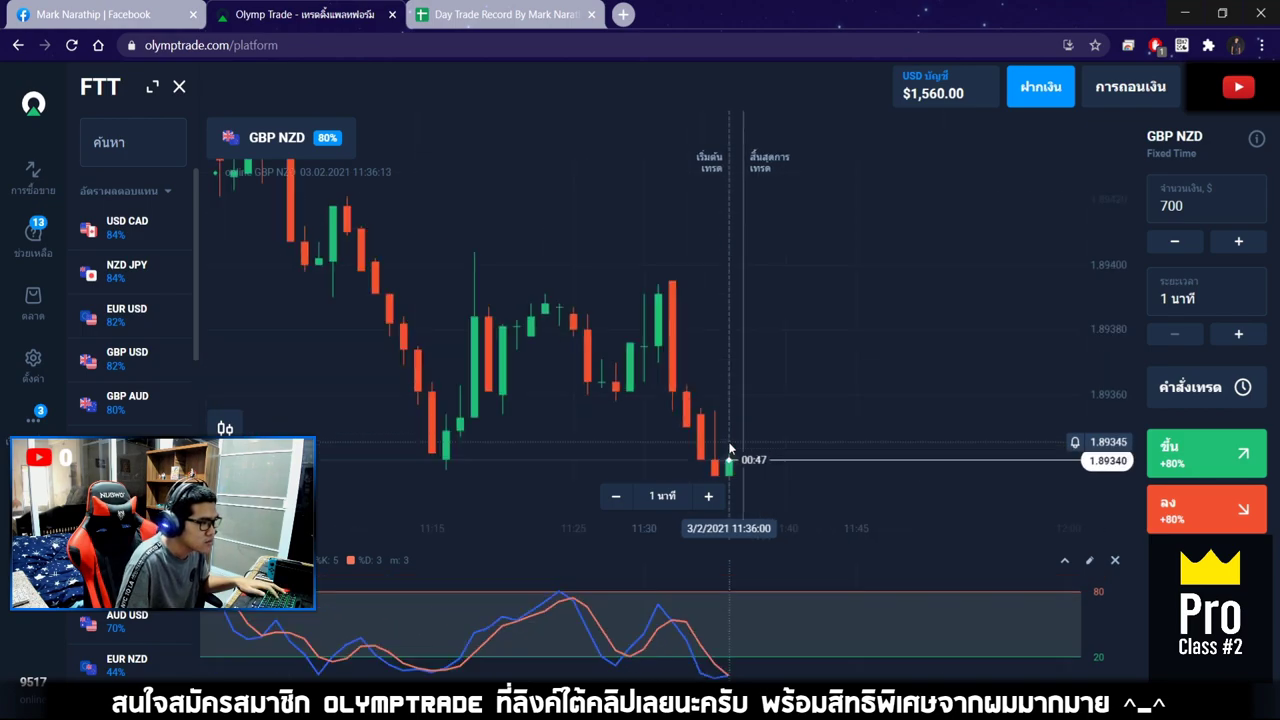
pyautogui.hscroll(-6, 722, 300)
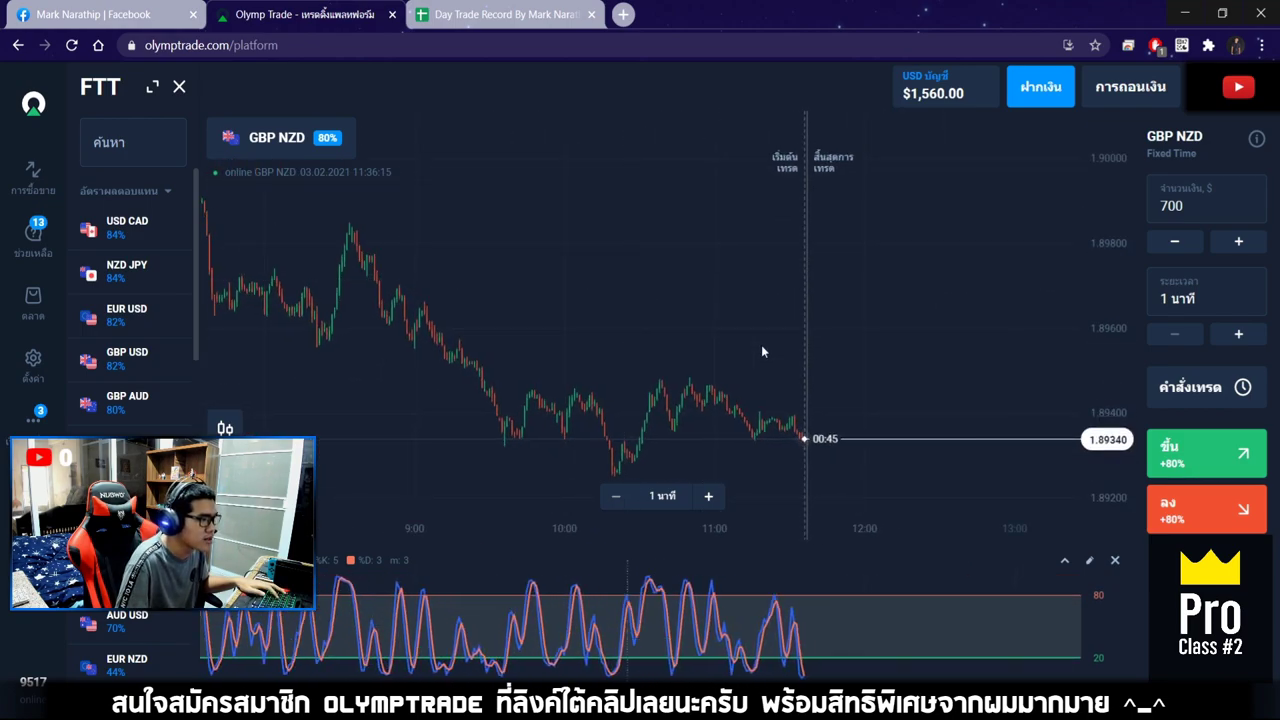
pyautogui.hscroll(-10, 722, 320)
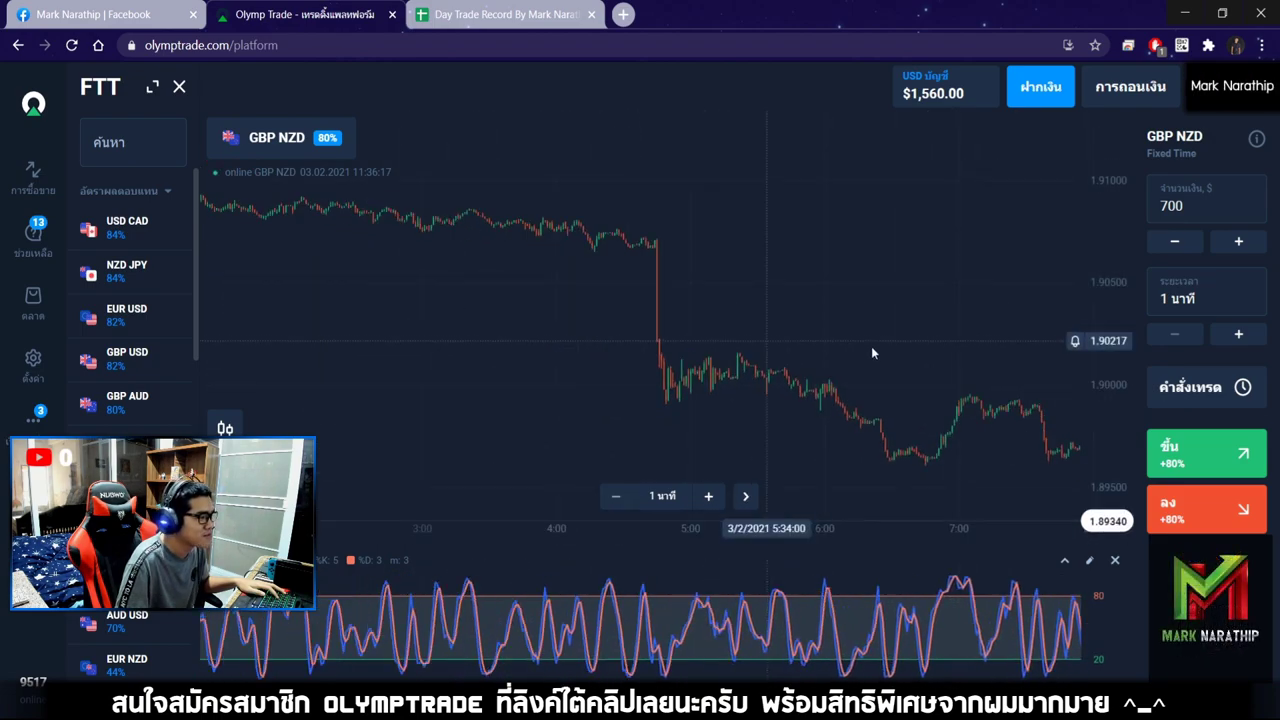
pyautogui.hscroll(12, 957, 282)
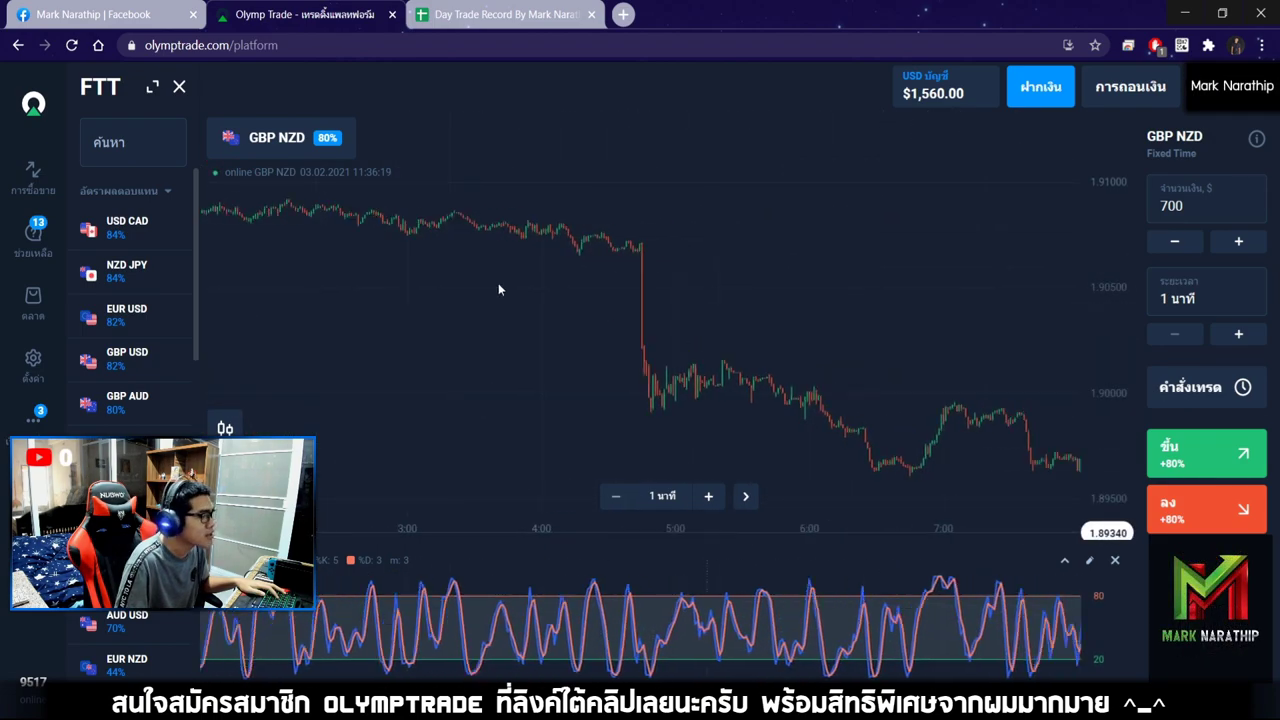
pyautogui.scroll(6, 640, 283)
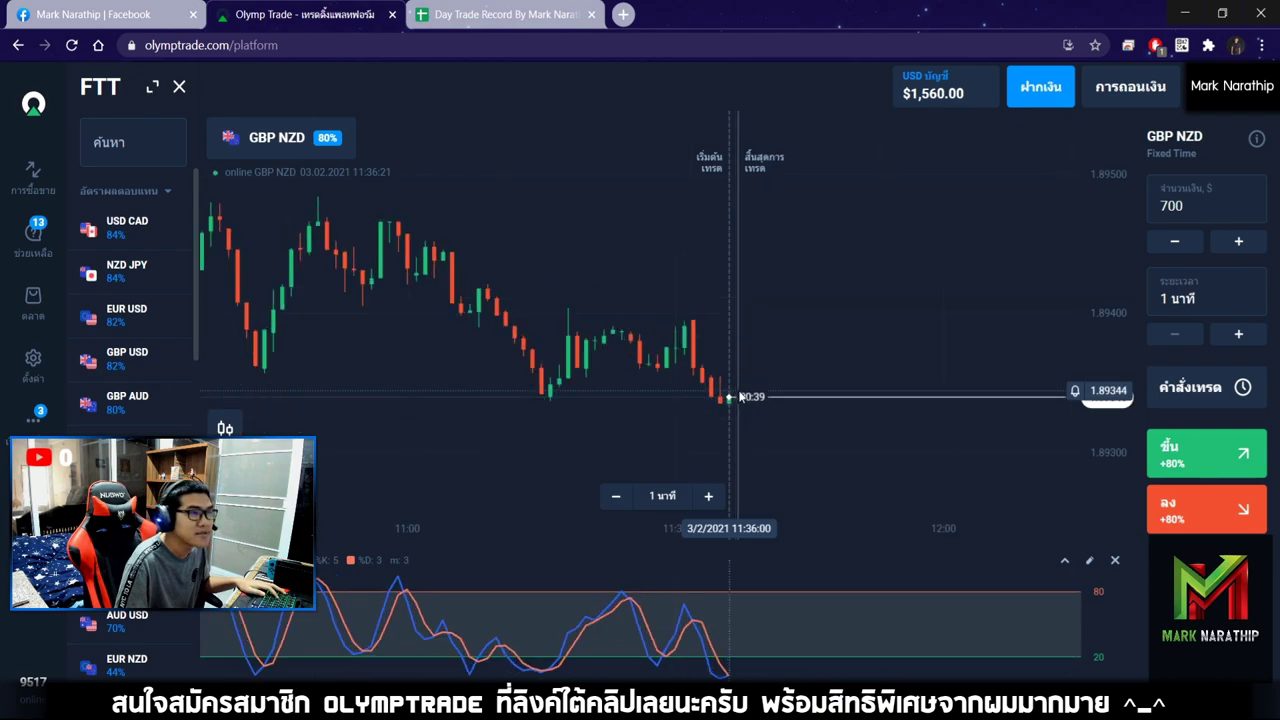
pyautogui.scroll(-6, 802, 377)
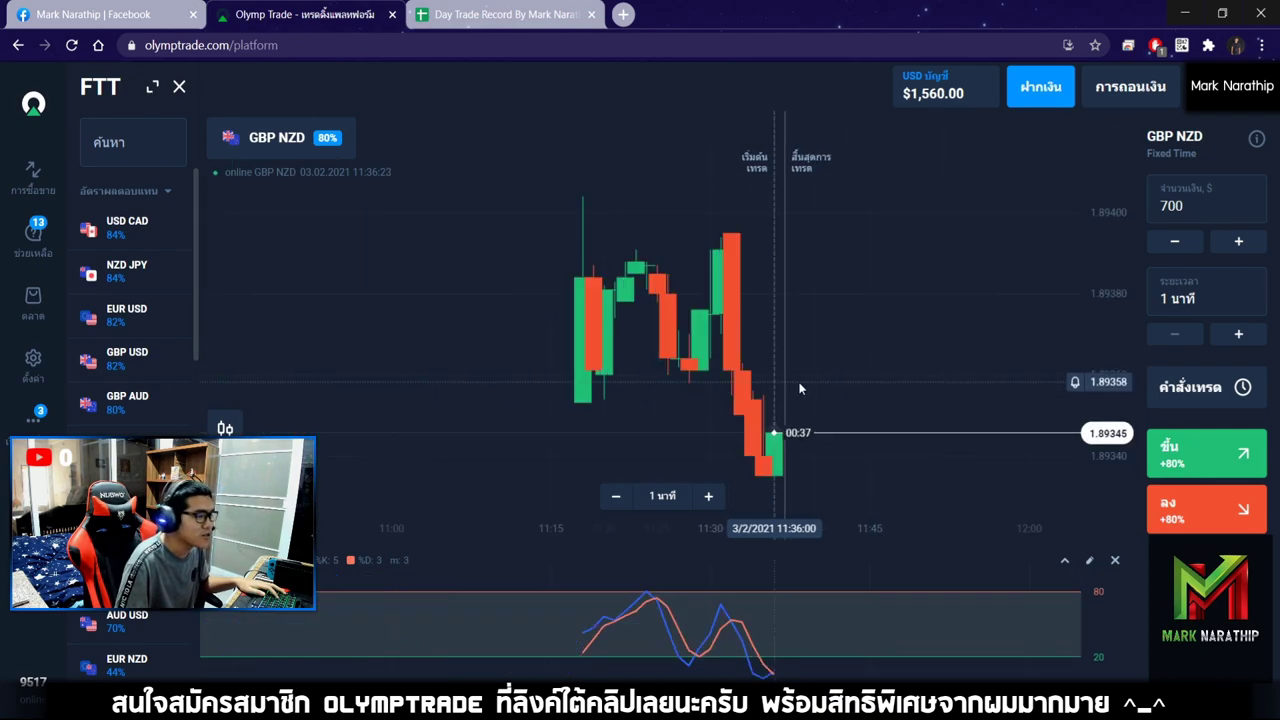
pyautogui.moveTo(696, 367); pyautogui.dragTo(793, 368)
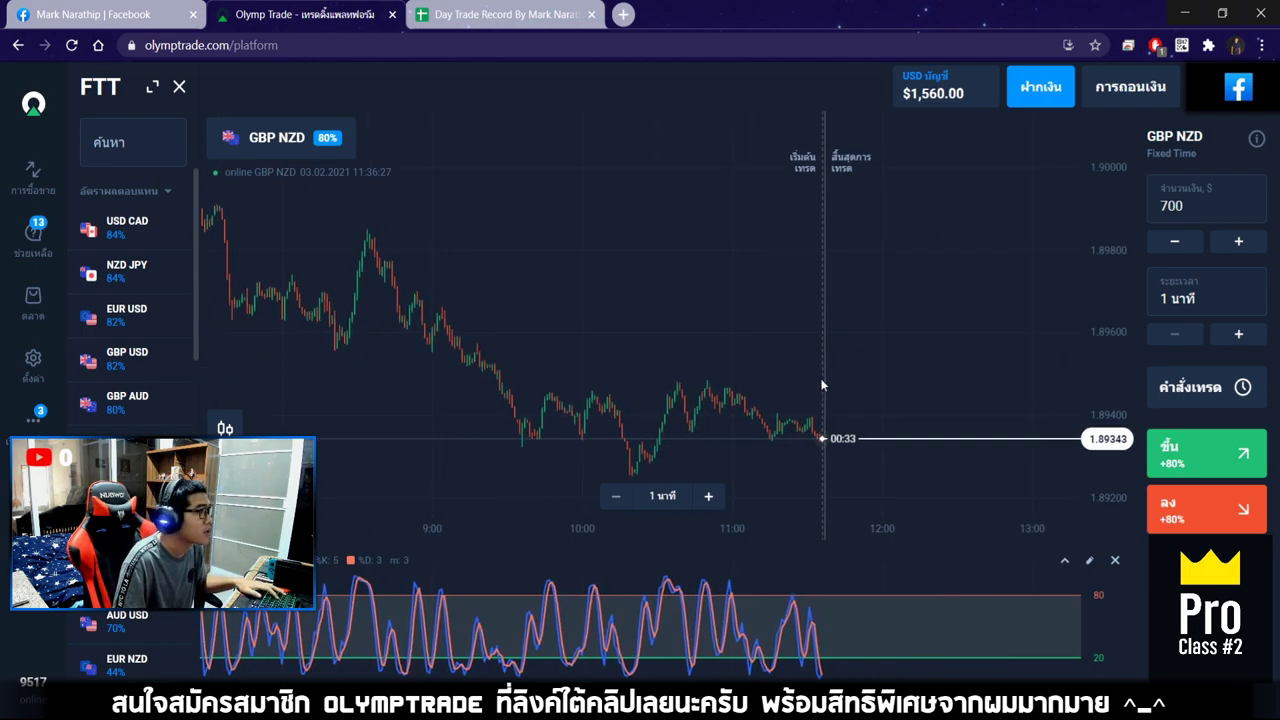
# Inspect the most recent GBP NZD candles up close and place a one-minute $700 down trade
pyautogui.scroll(6, 803, 426)
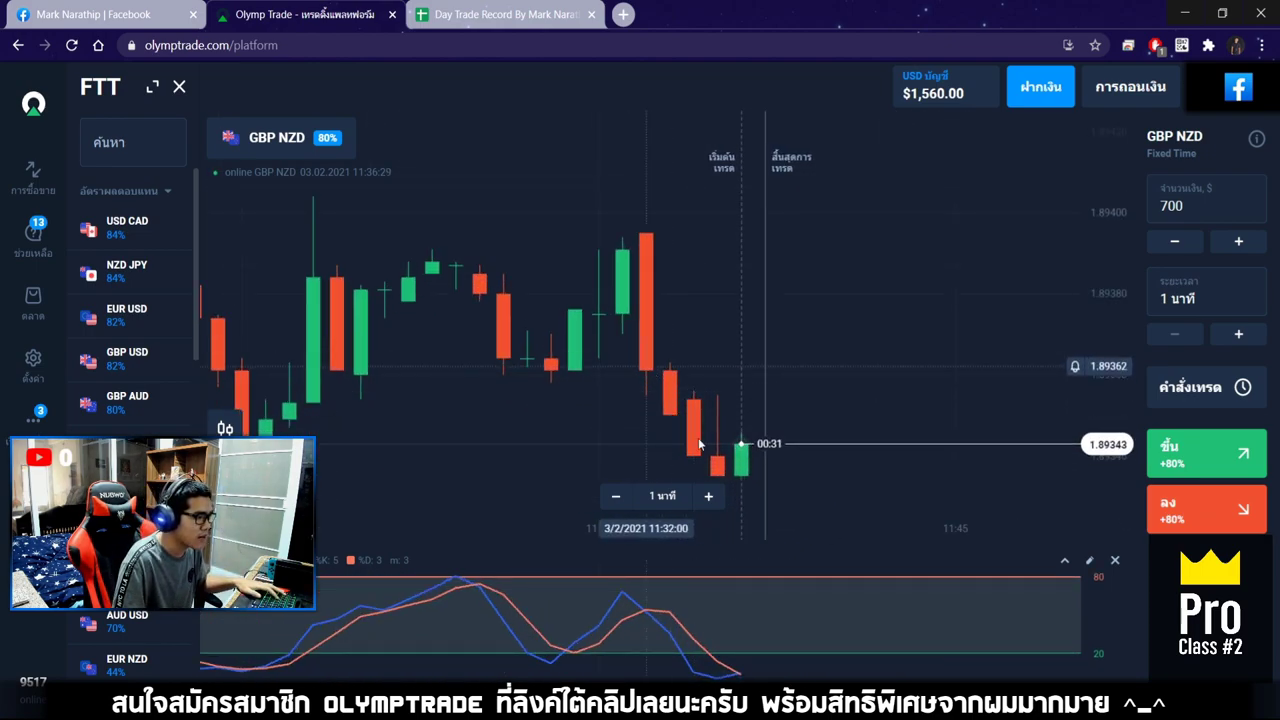
pyautogui.scroll(2, 822, 428)
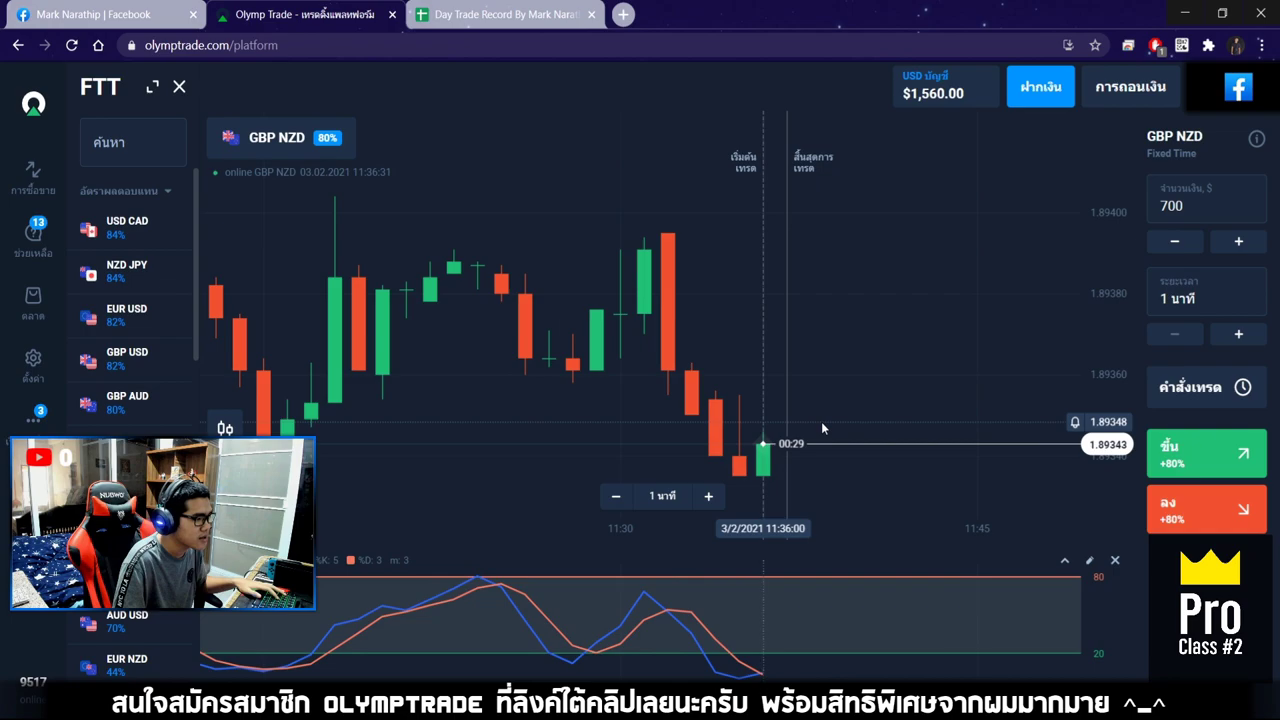
pyautogui.scroll(3, 821, 425)
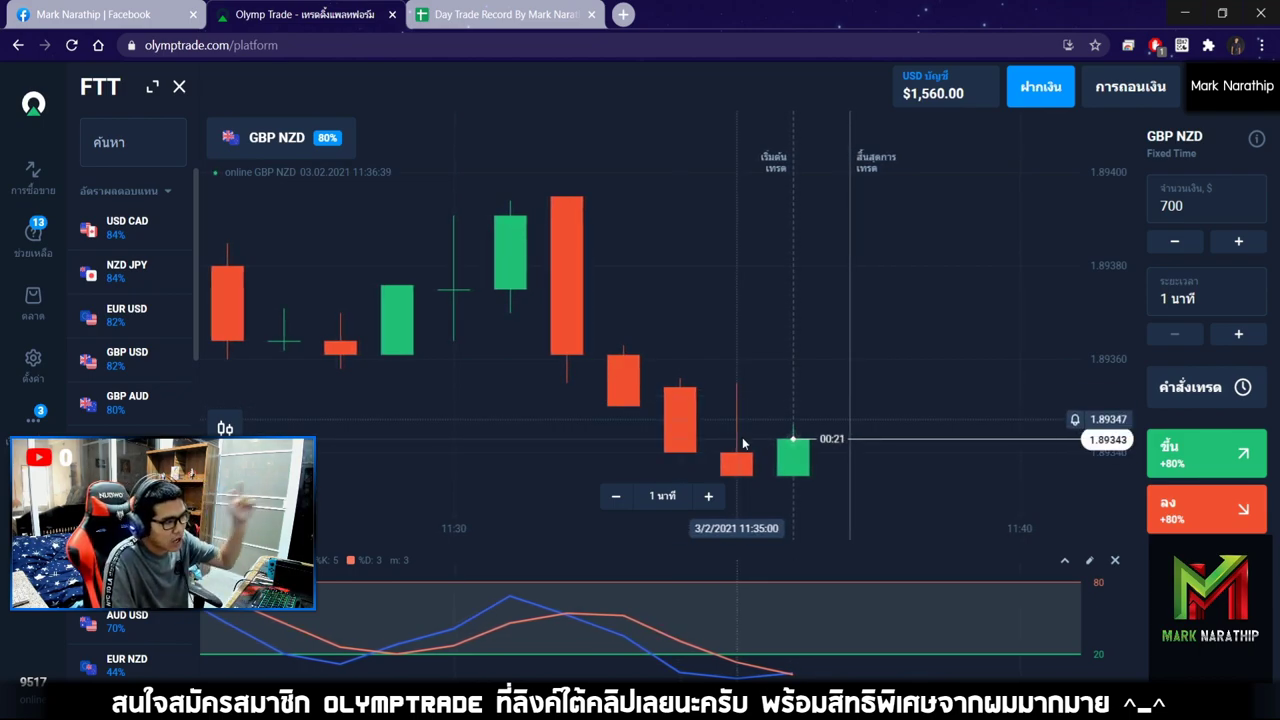
pyautogui.moveTo(748, 447); pyautogui.dragTo(766, 450)
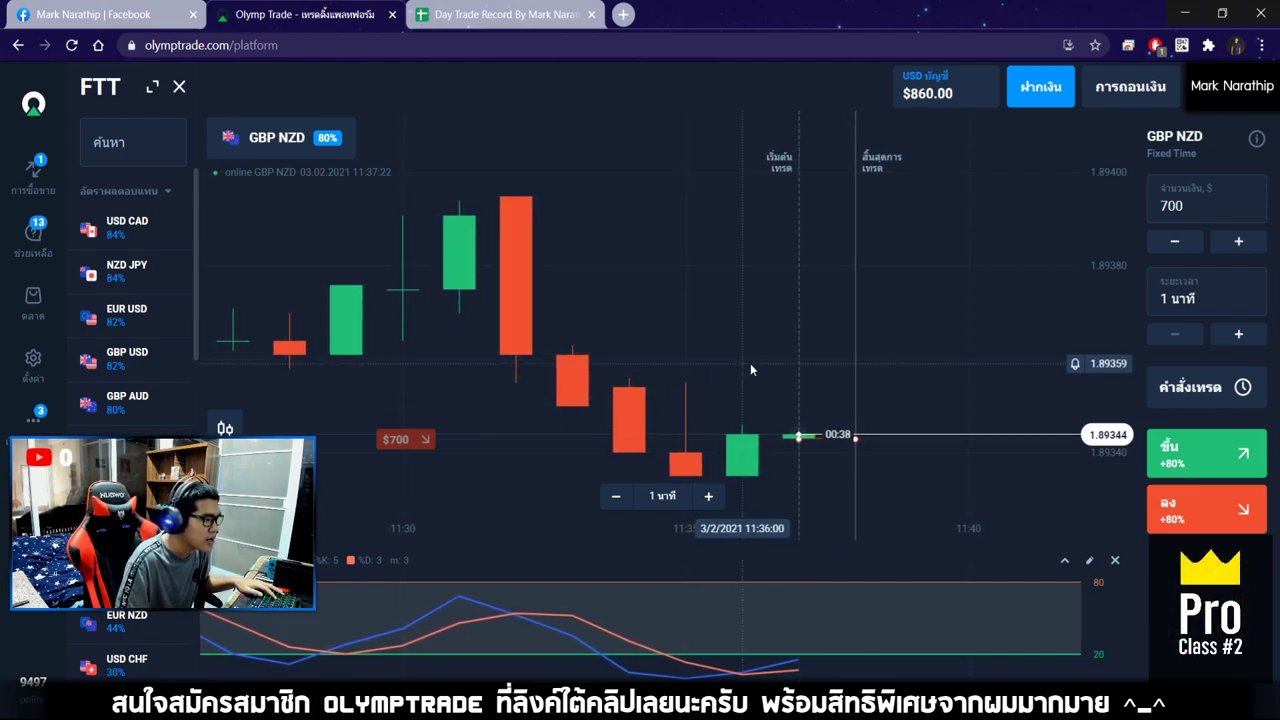
# Monitor the second GBP NZD trade until it expires, comparing its entry level with the recent candles and the longer downtrend
pyautogui.scroll(-3, 750, 363)
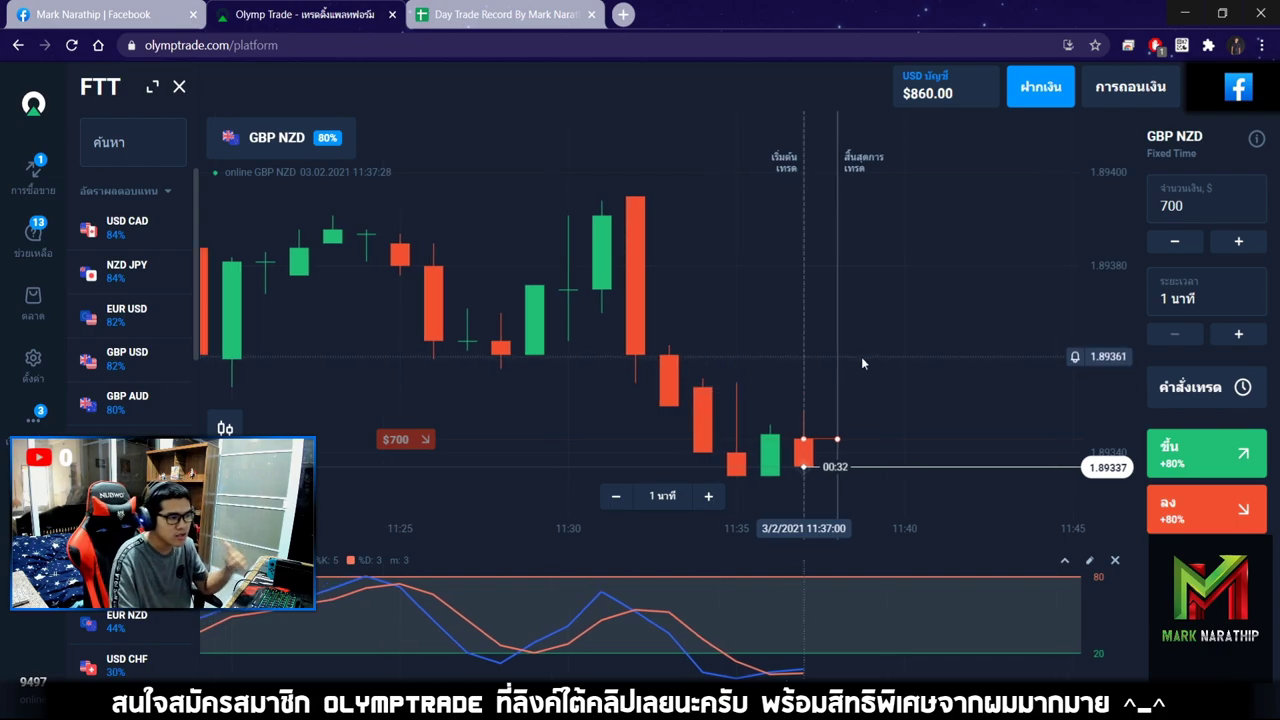
pyautogui.scroll(-10, 861, 356)
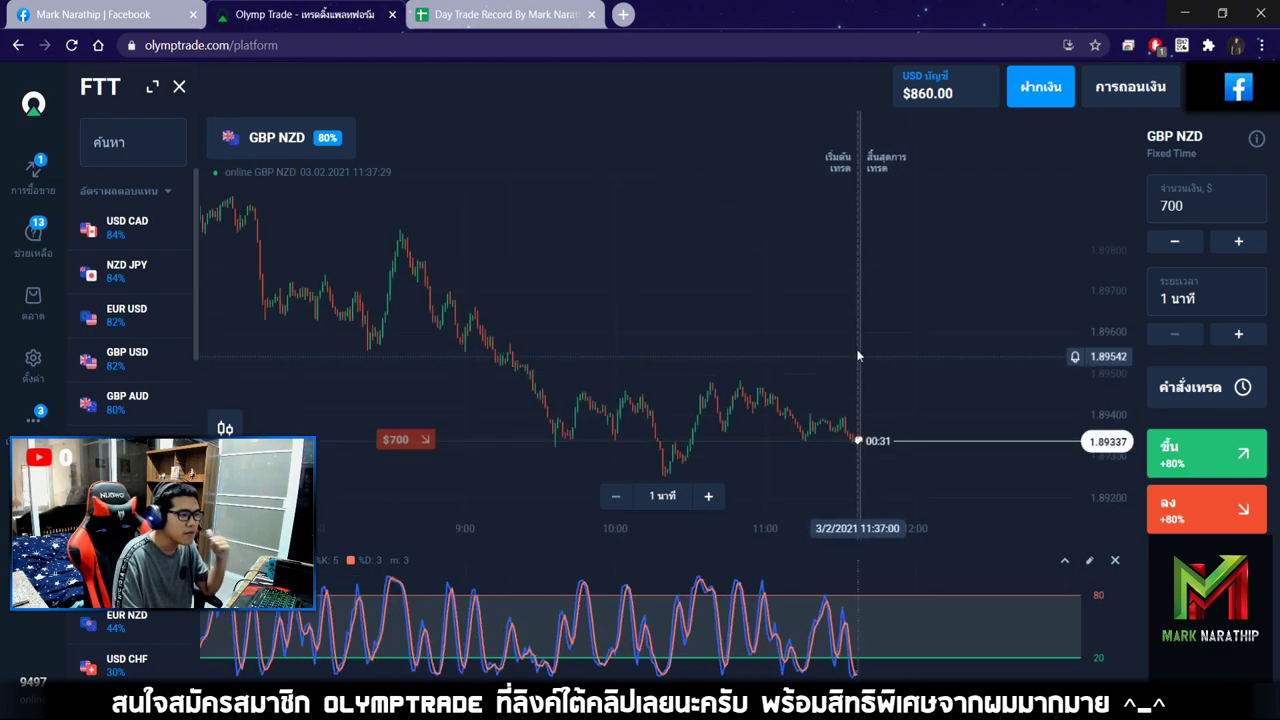
pyautogui.moveTo(449, 214); pyautogui.dragTo(628, 267)
pyautogui.scroll(10, 628, 267)
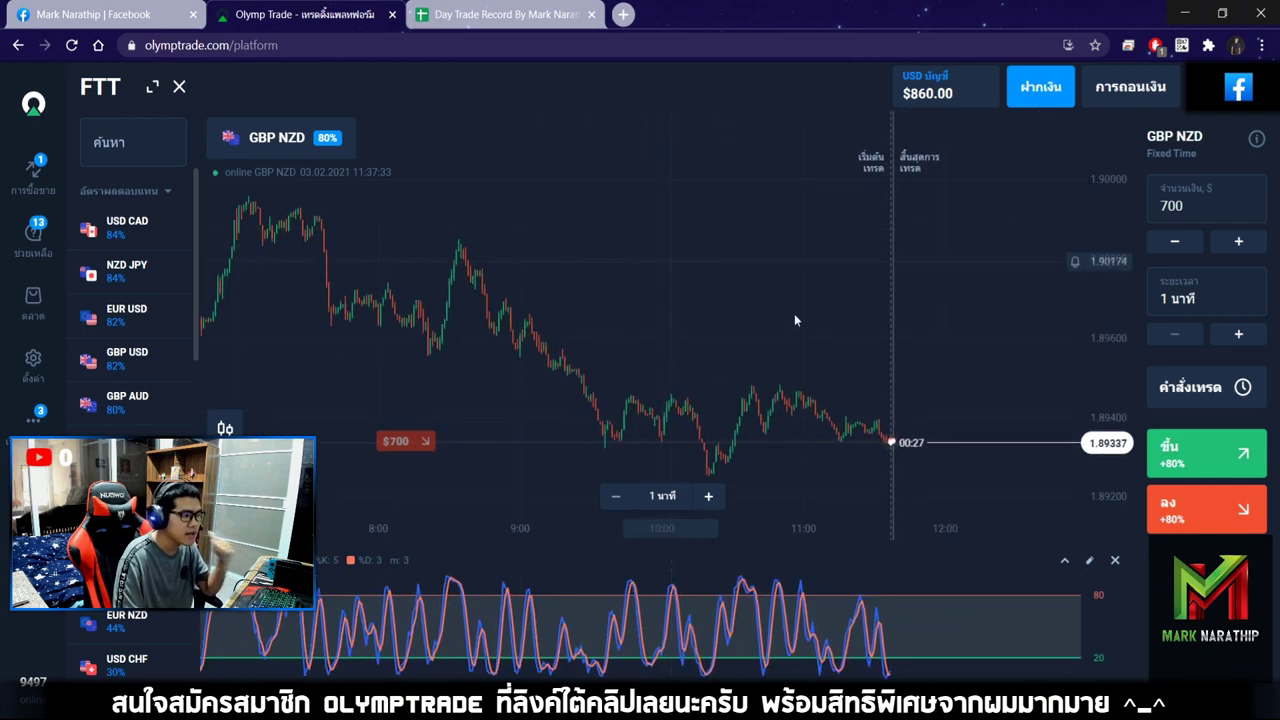
pyautogui.scroll(2, 800, 366)
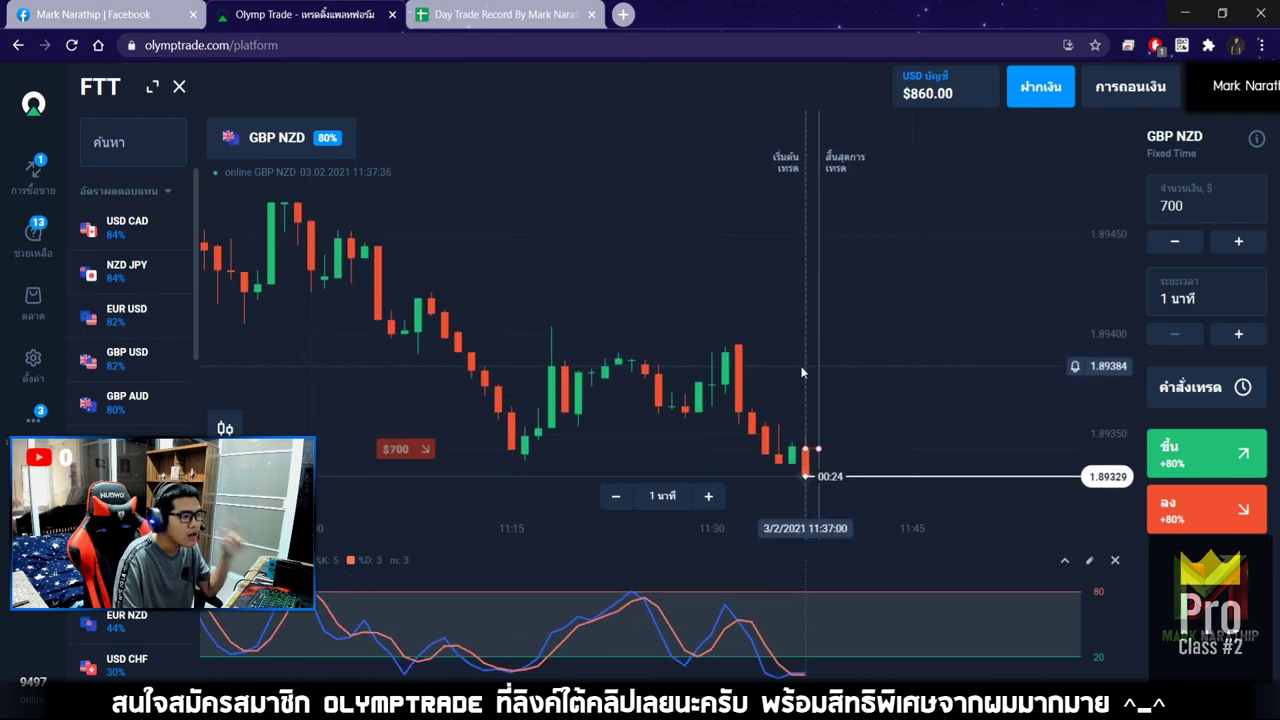
pyautogui.scroll(-5, 738, 428)
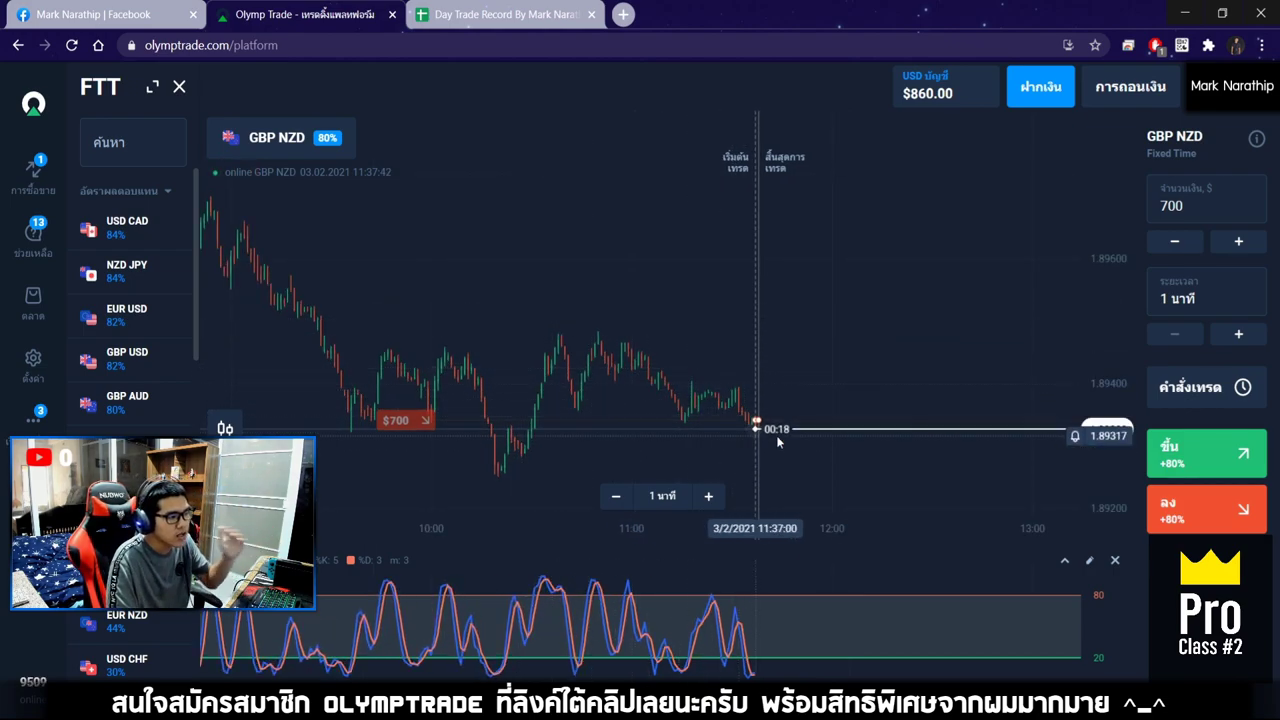
pyautogui.scroll(3, 785, 419)
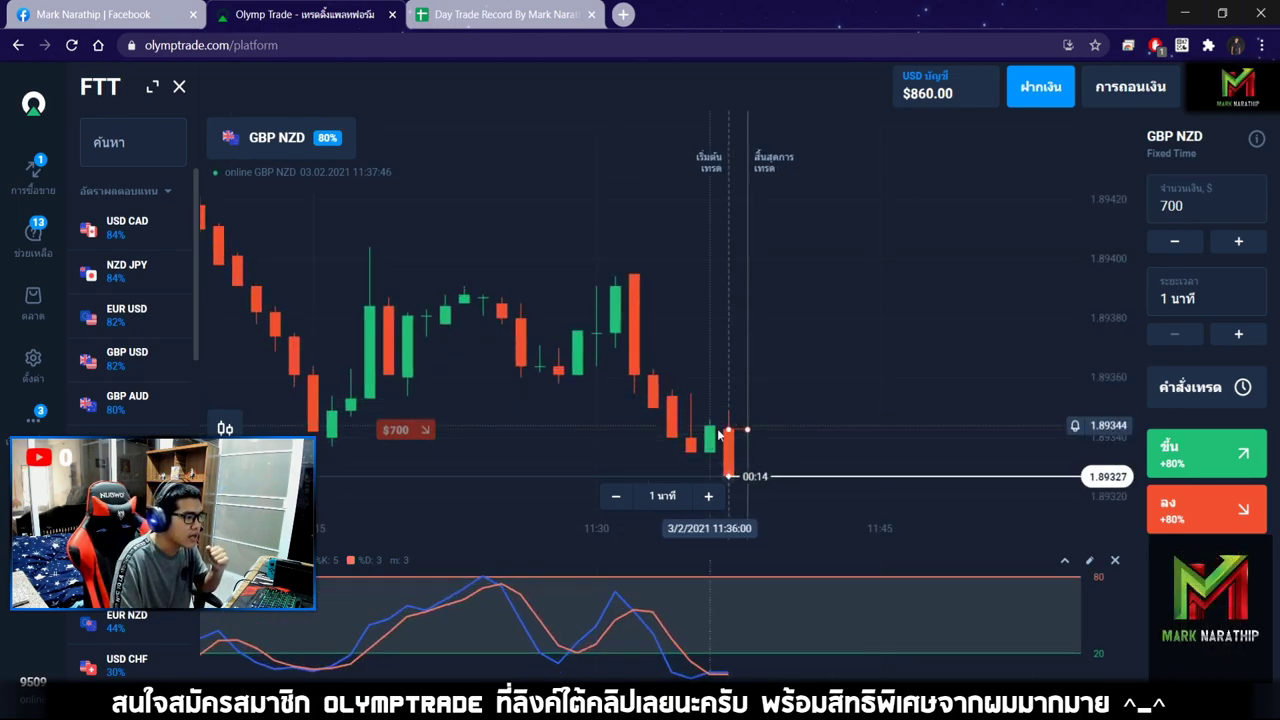
pyautogui.scroll(3, 718, 433)
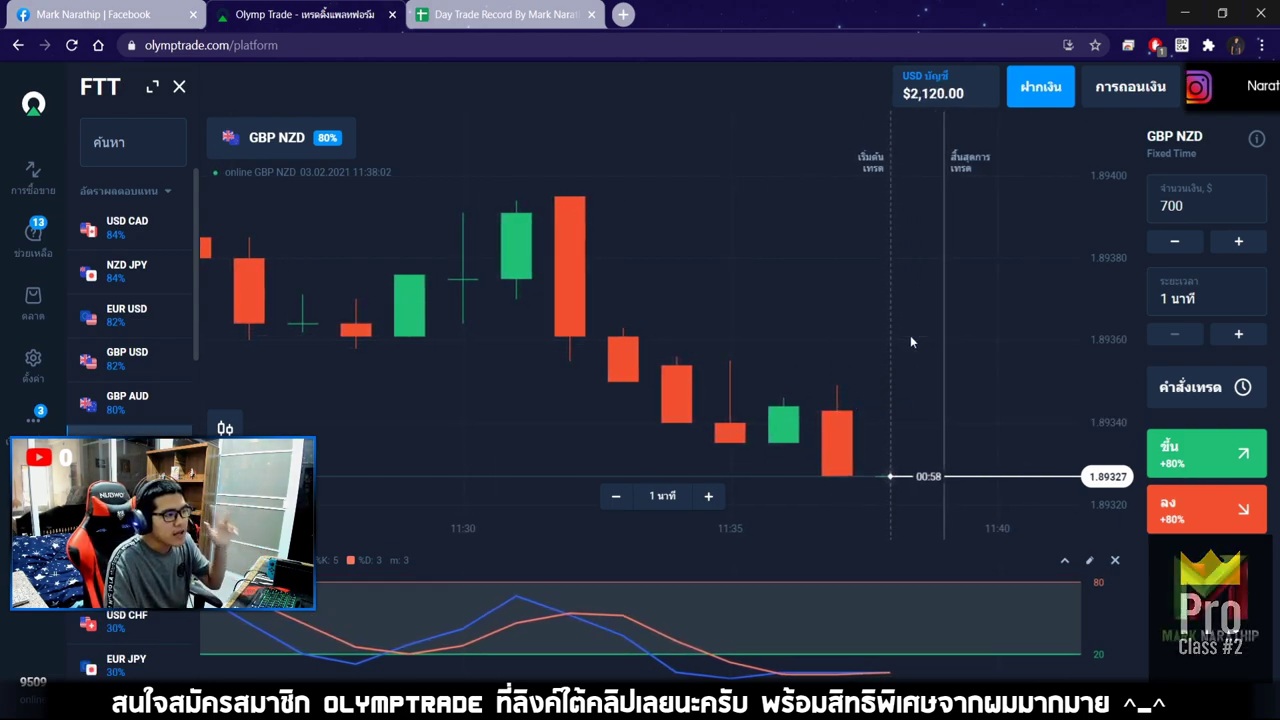
# Switch to the trade record spreadsheet and record trade 2 as ชนะ (win) with a profit of 80 percent
pyautogui.click(510, 15)
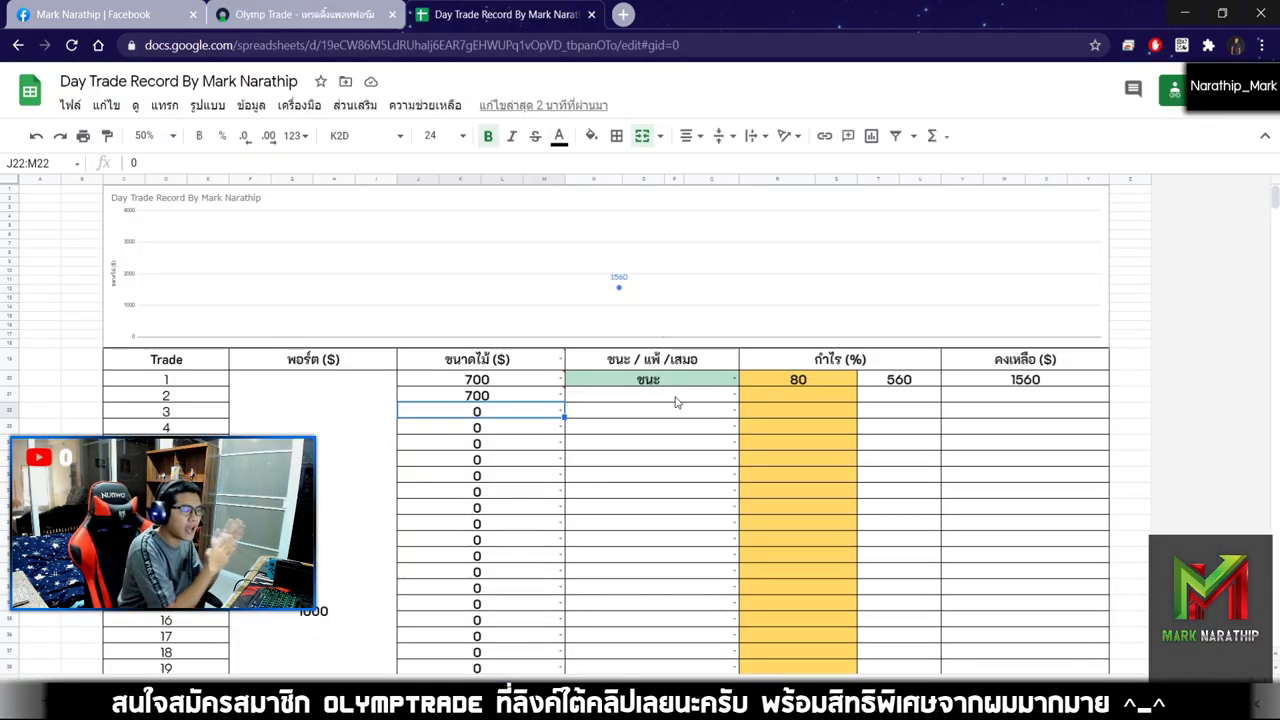
pyautogui.doubleClick(676, 398)
pyautogui.click(586, 421)
pyautogui.click(840, 400)
pyautogui.write('80')
pyautogui.press('Return')
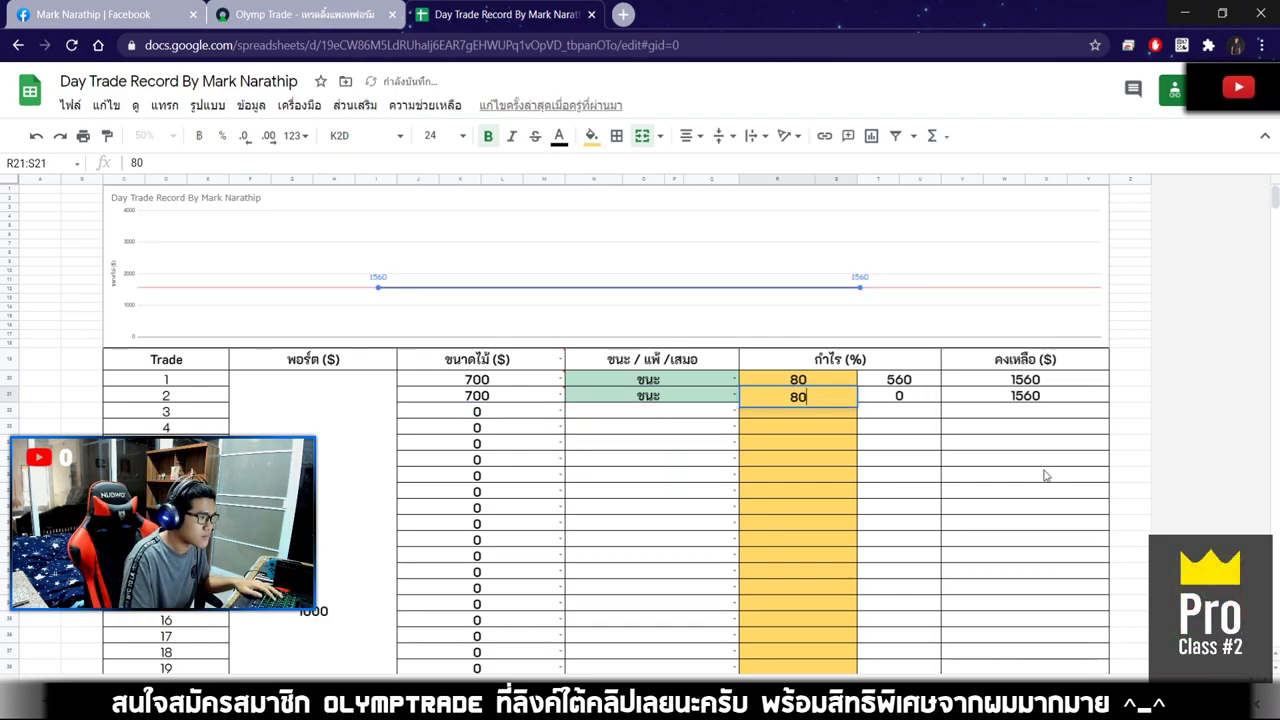
# Commit trade 2's profit entry and compare the record's remaining balance with the Olymp Trade account balance
pyautogui.click(798, 443)
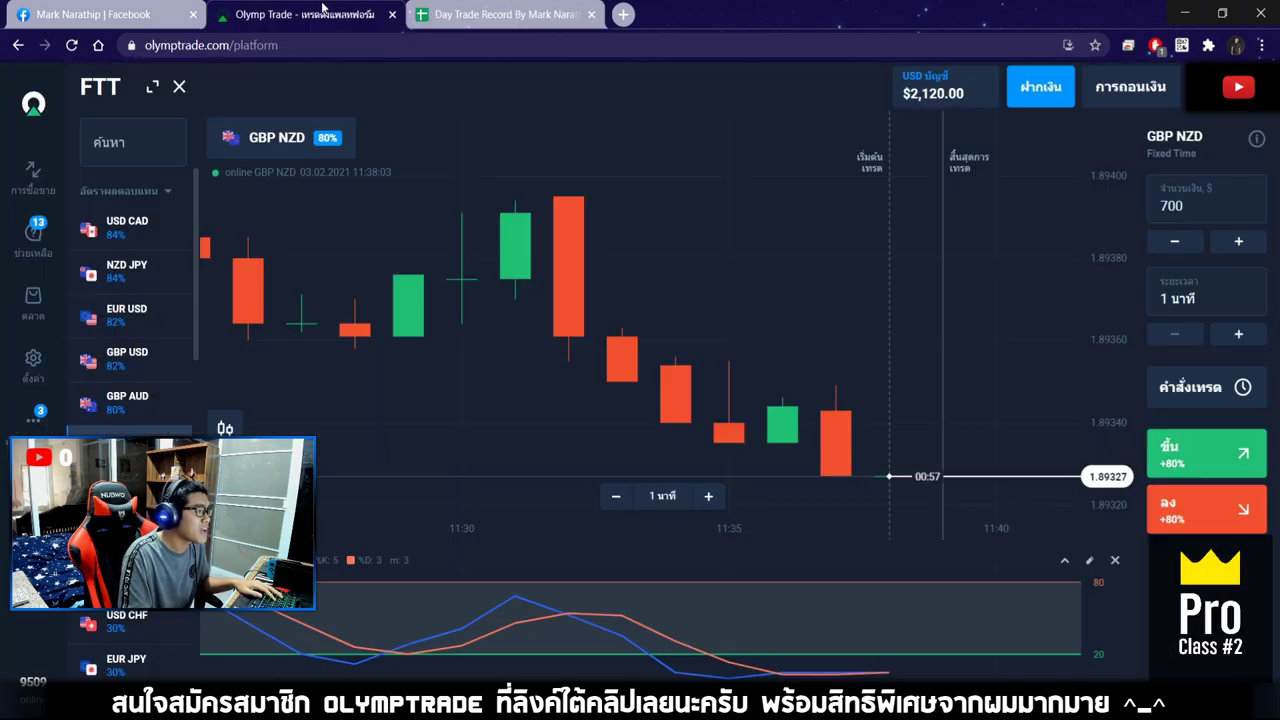
pyautogui.click(300, 14)
pyautogui.click(505, 14)
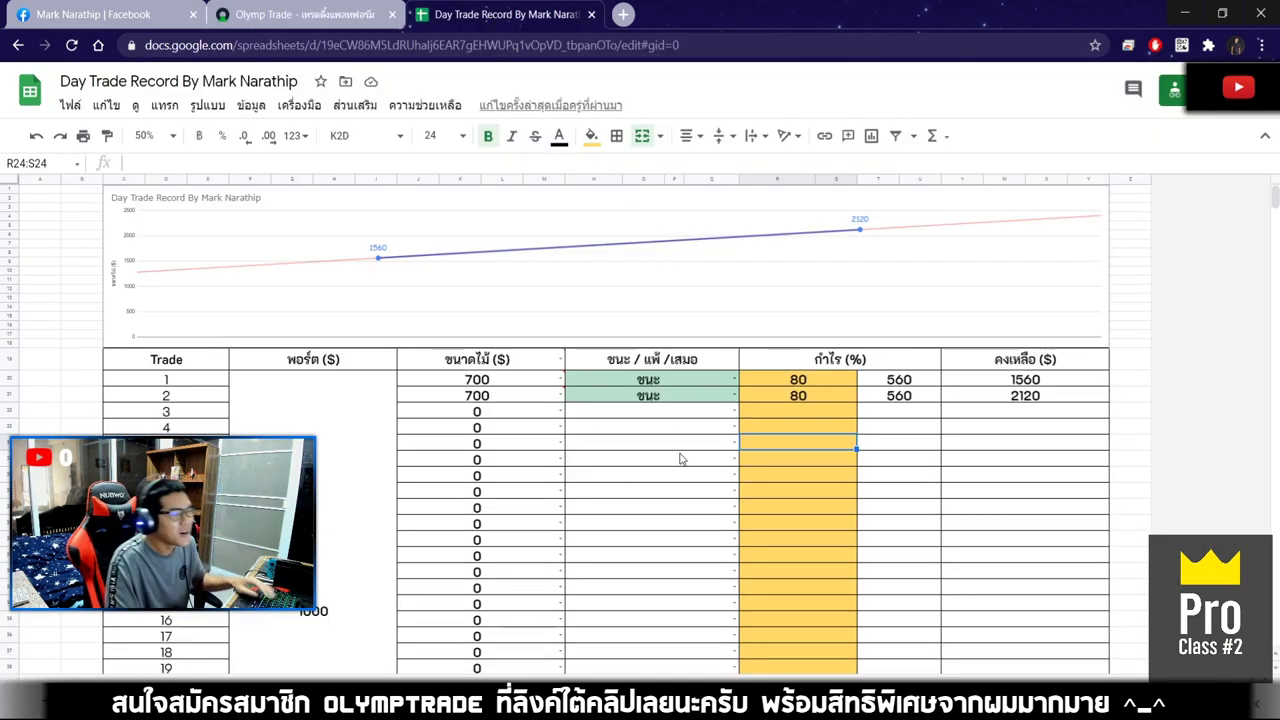
pyautogui.click(634, 478)
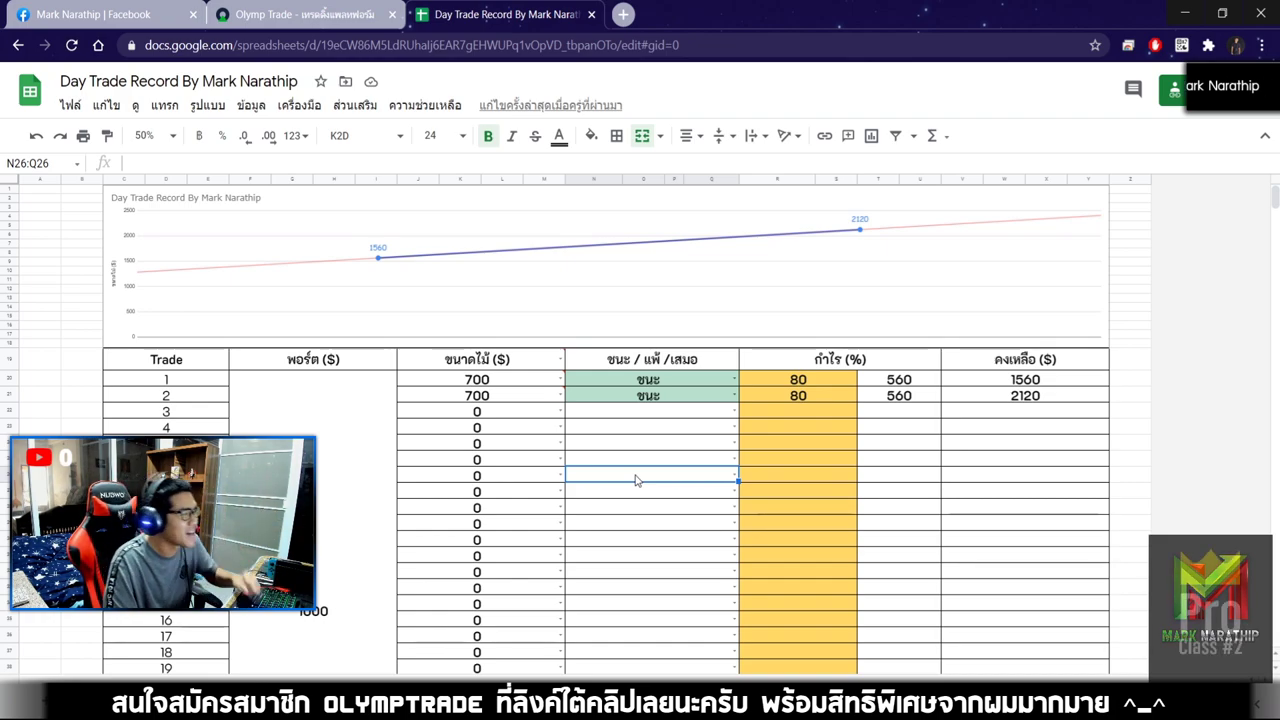
pyautogui.click(790, 480)
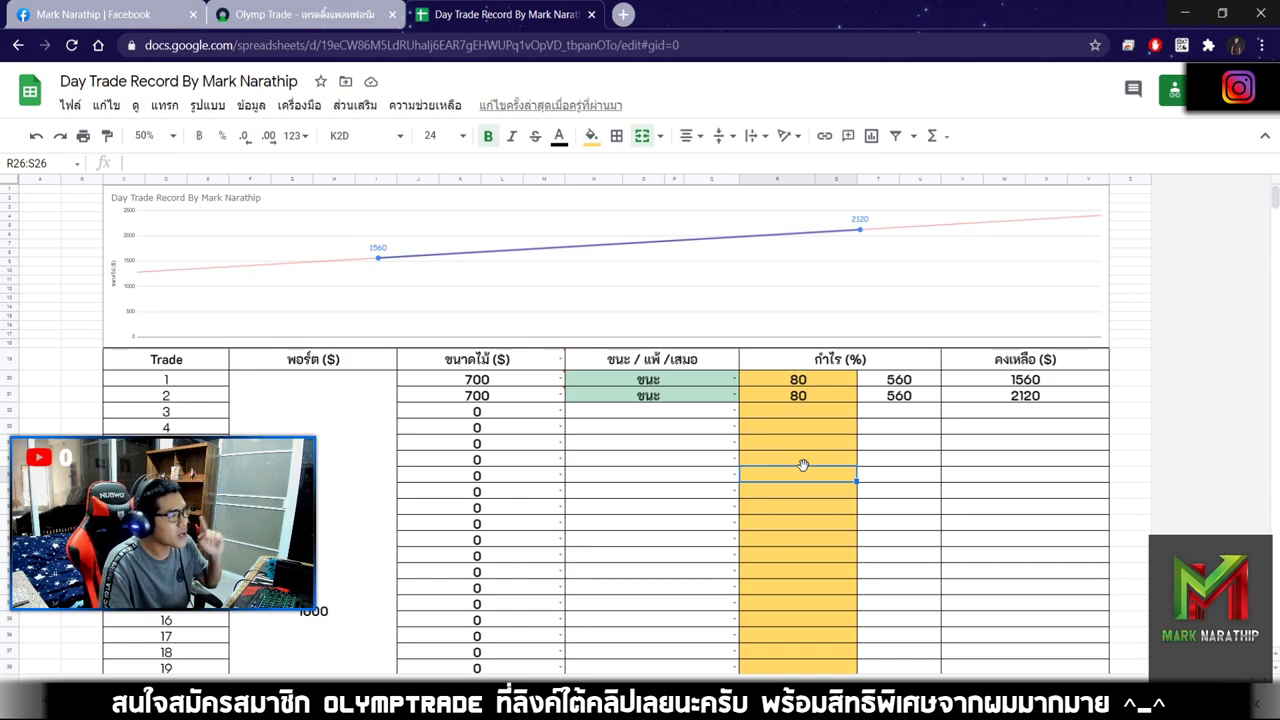
# Check the trade record's total profit against the Olymp Trade account balance and inspect the total cell's sum formula
pyautogui.scroll(-5, 793, 440)
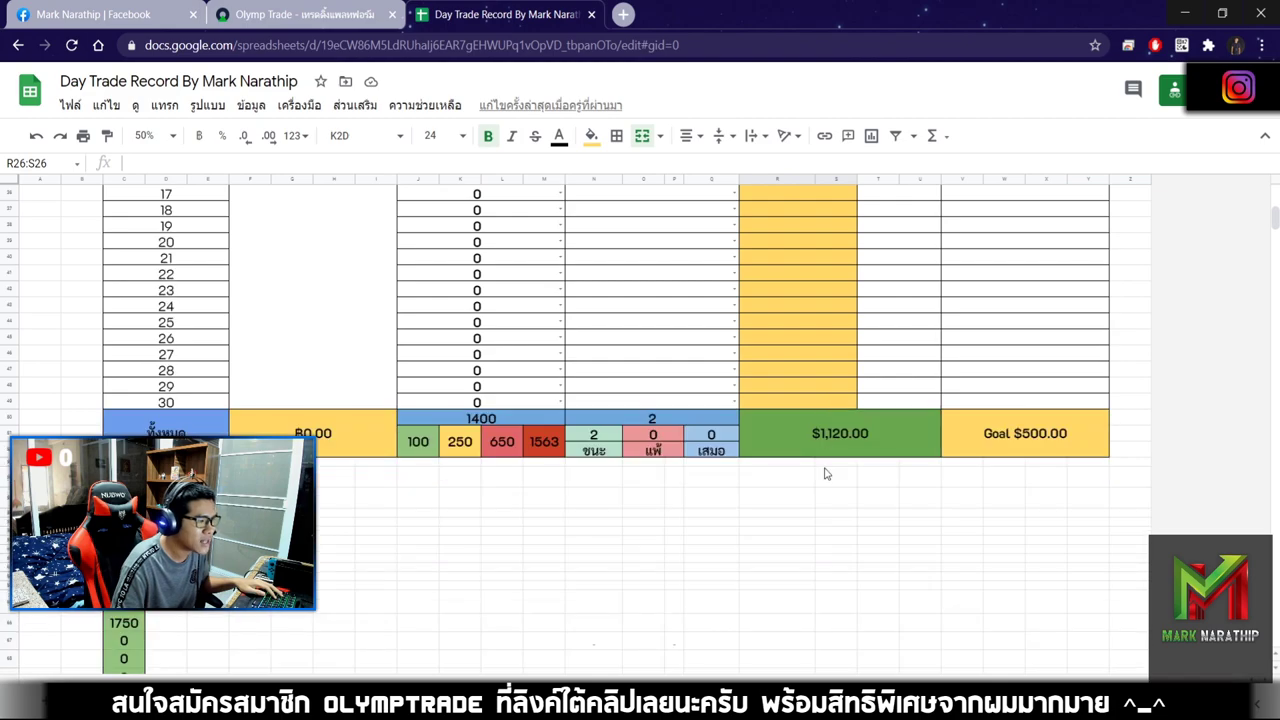
pyautogui.click(320, 16)
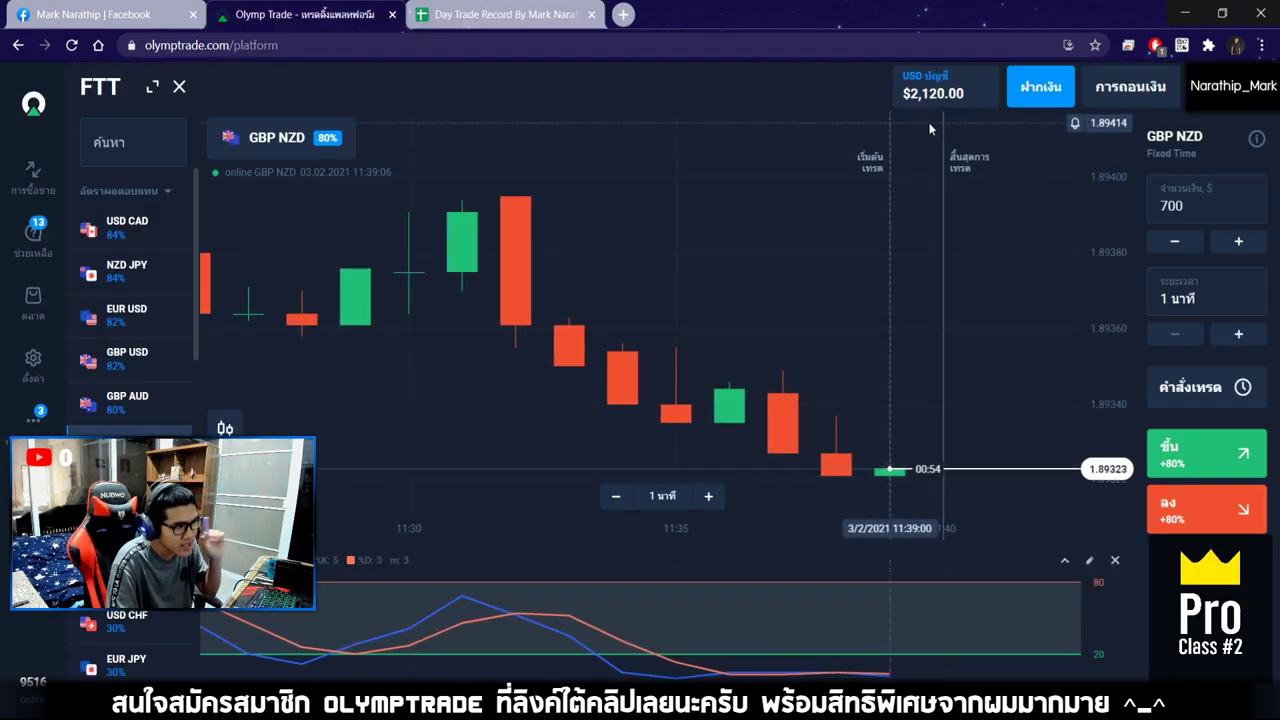
pyautogui.click(497, 16)
pyautogui.scroll(-2, 906, 415)
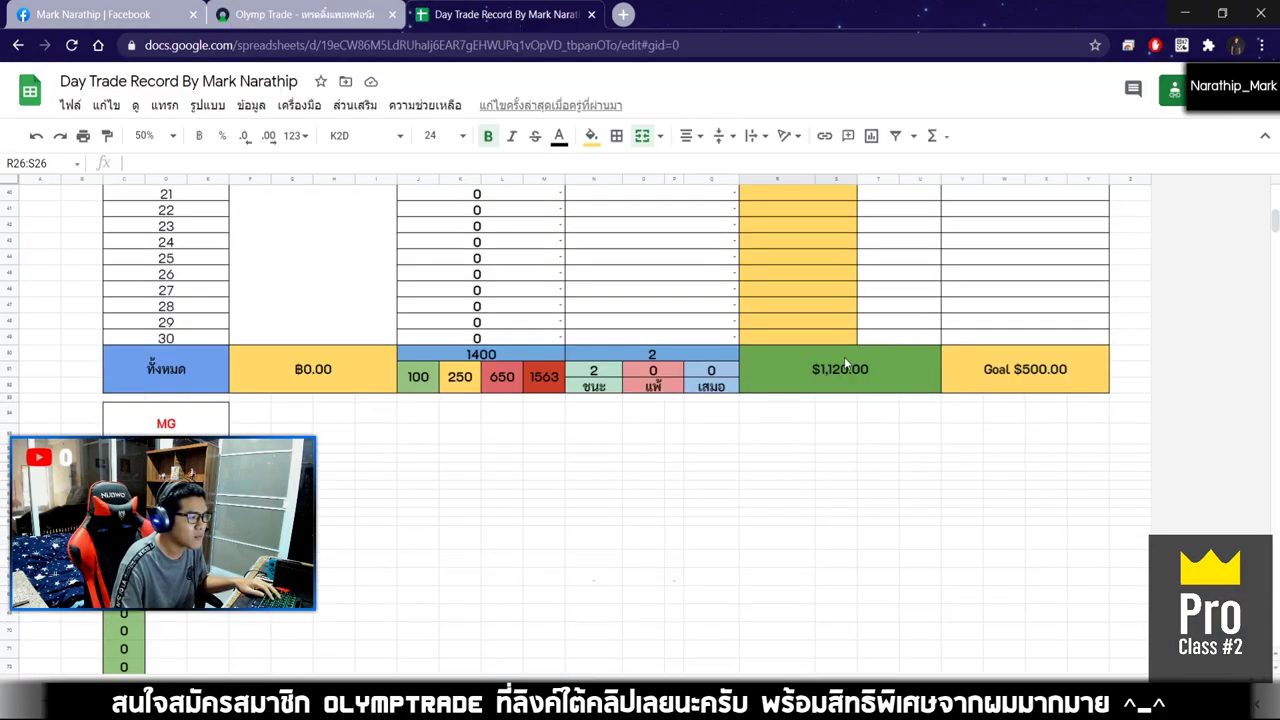
pyautogui.scroll(5, 866, 451)
pyautogui.click(852, 446)
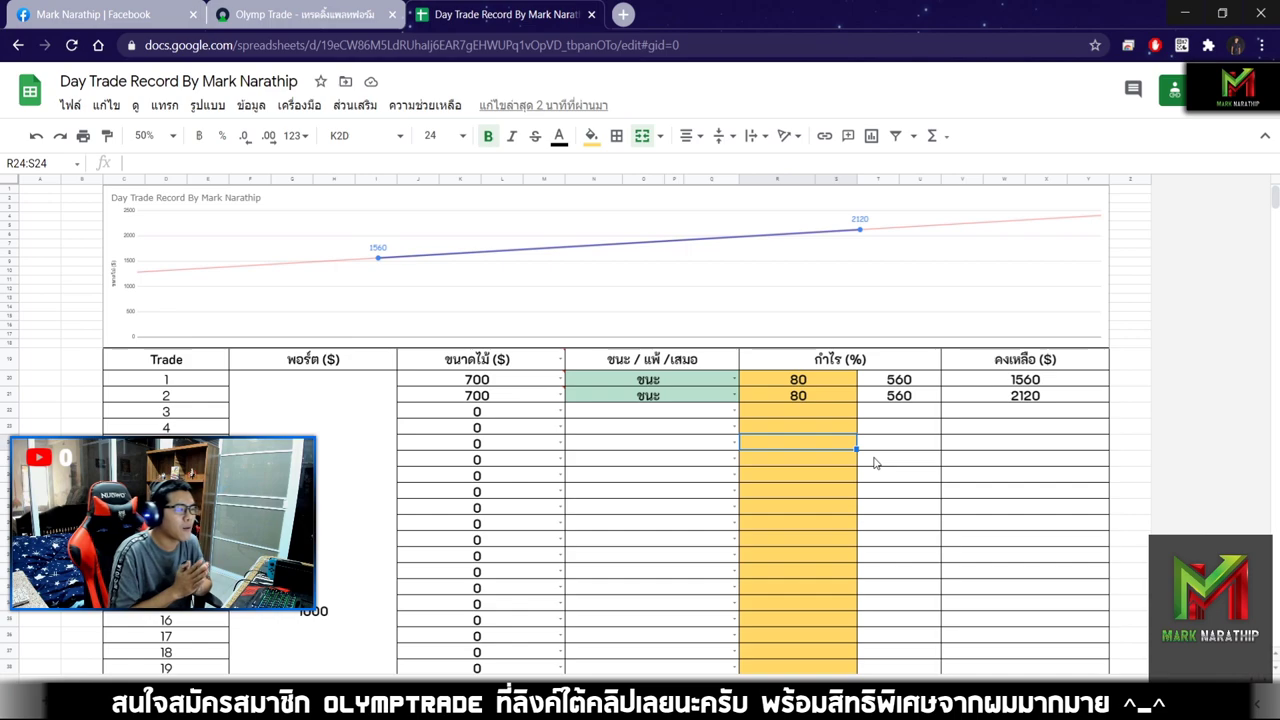
pyautogui.scroll(-5, 875, 475)
pyautogui.click(840, 362)
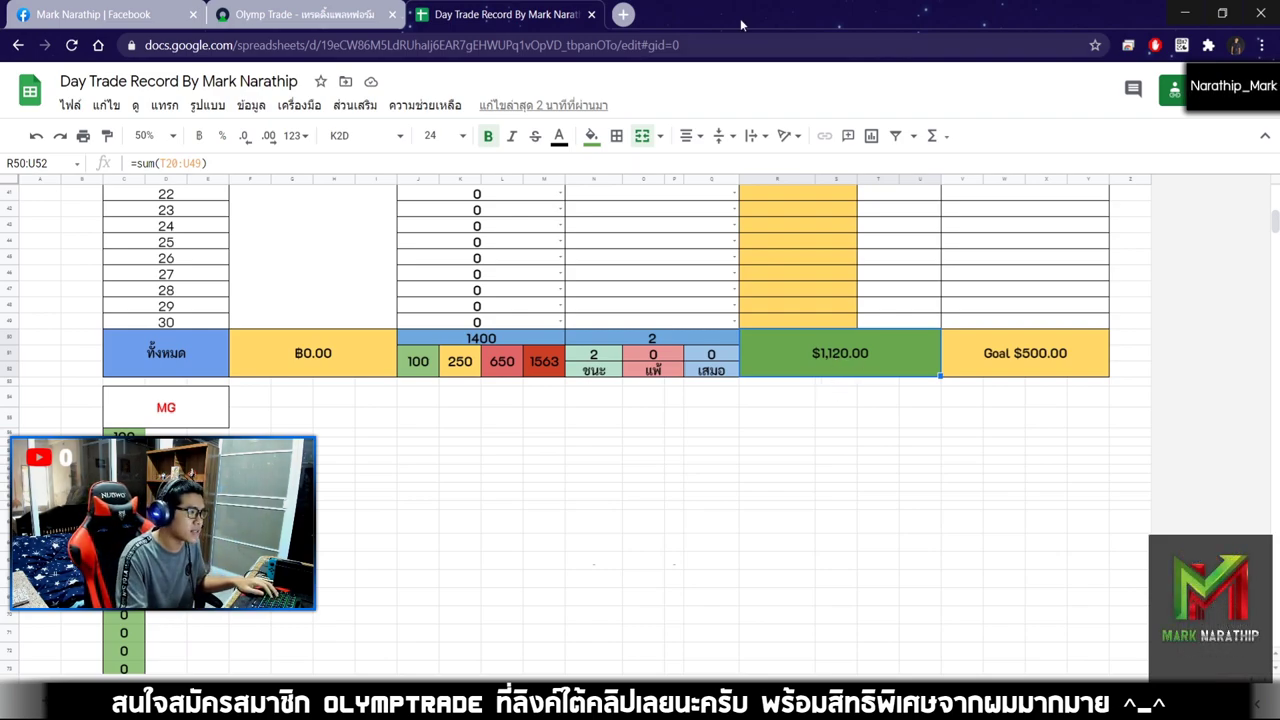
# Open the MSN Money currency converter in a new browser tab by looking up แปลง
pyautogui.click(623, 14)
pyautogui.write('แปลง')
pyautogui.press('Down')
pyautogui.press('Down')
pyautogui.press('Down')
pyautogui.press('Down')
pyautogui.press('Down')
pyautogui.press('Return')
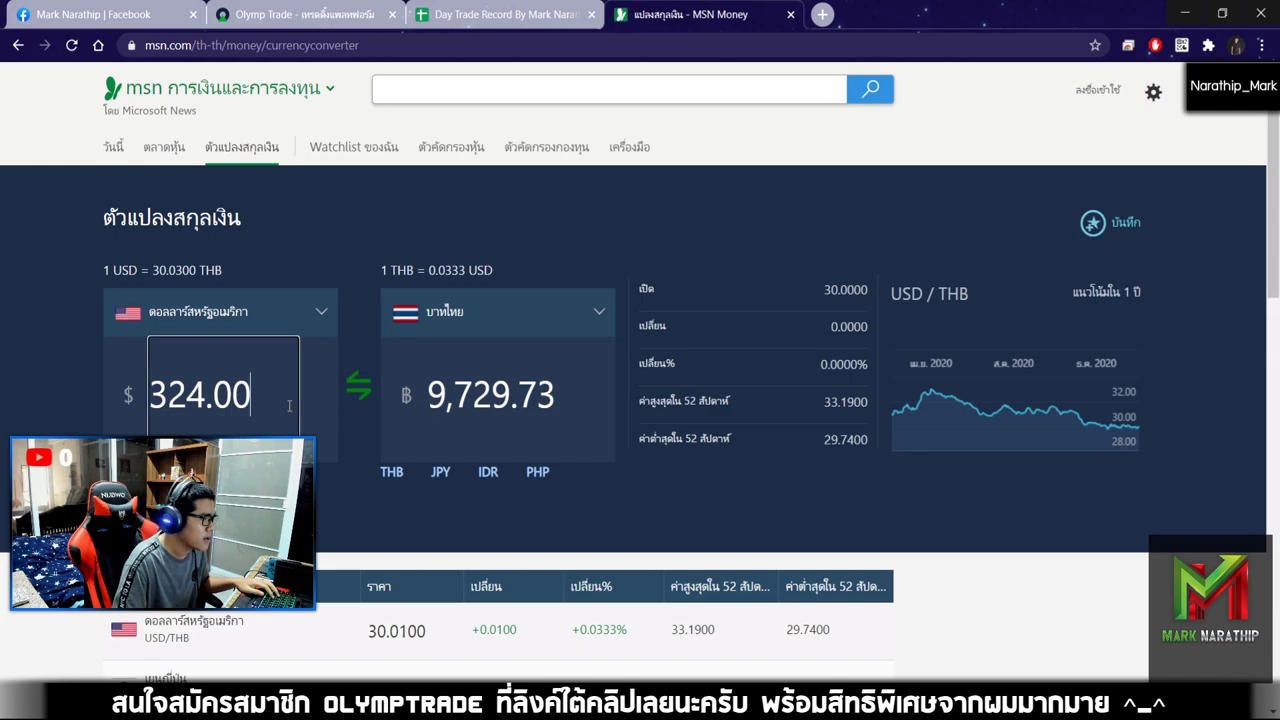
# Convert 1 US dollar to Thai baht and highlight the converted baht amount
pyautogui.doubleClick(282, 397)
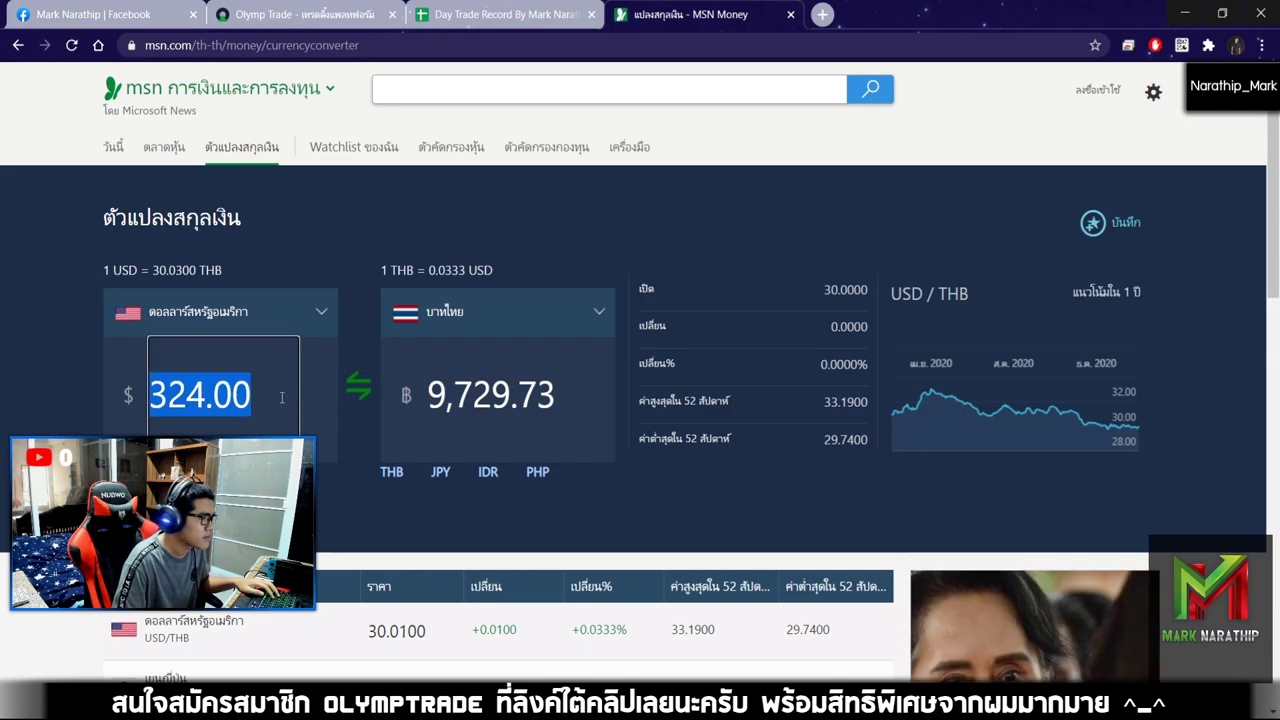
pyautogui.write('1')
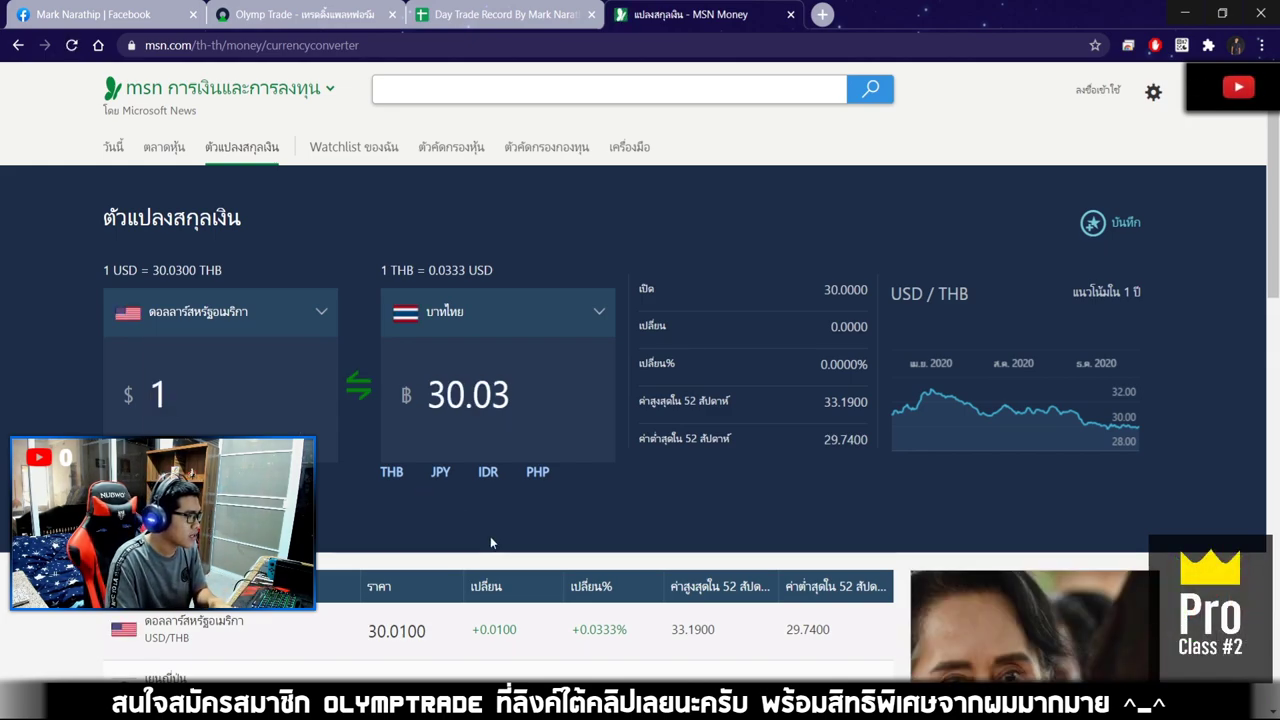
pyautogui.scroll(-1, 486, 535)
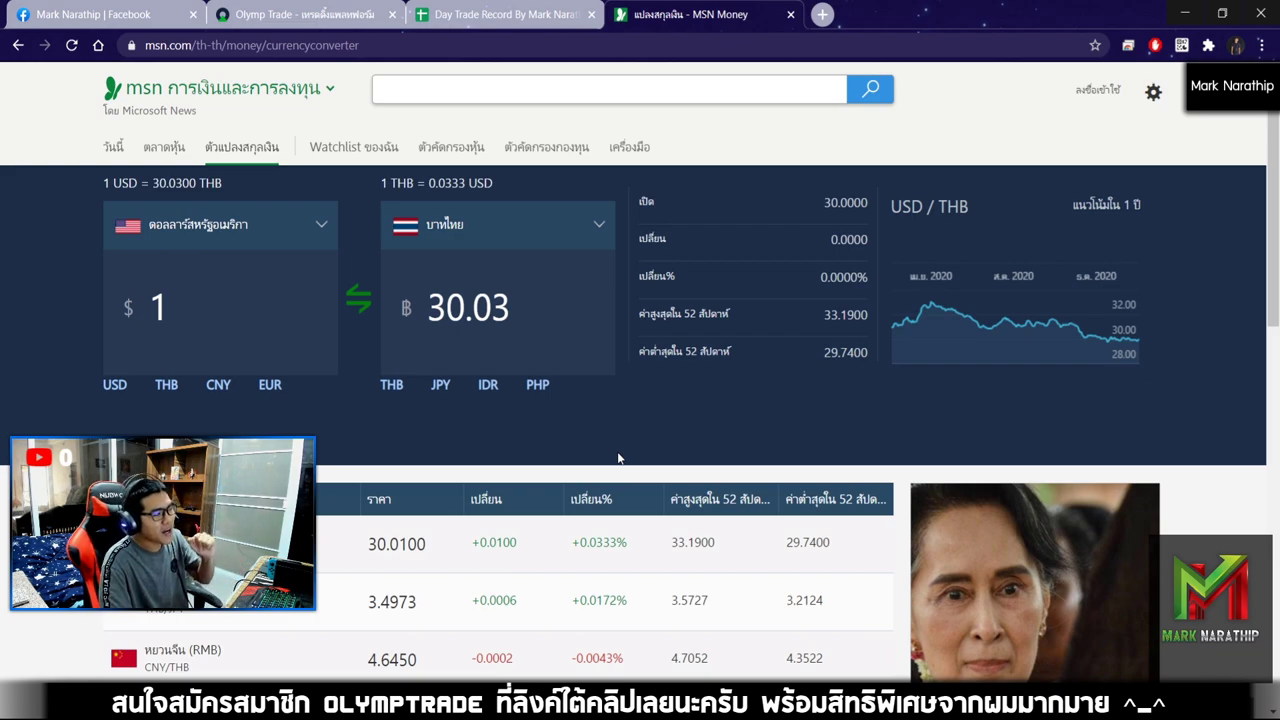
pyautogui.click(509, 325)
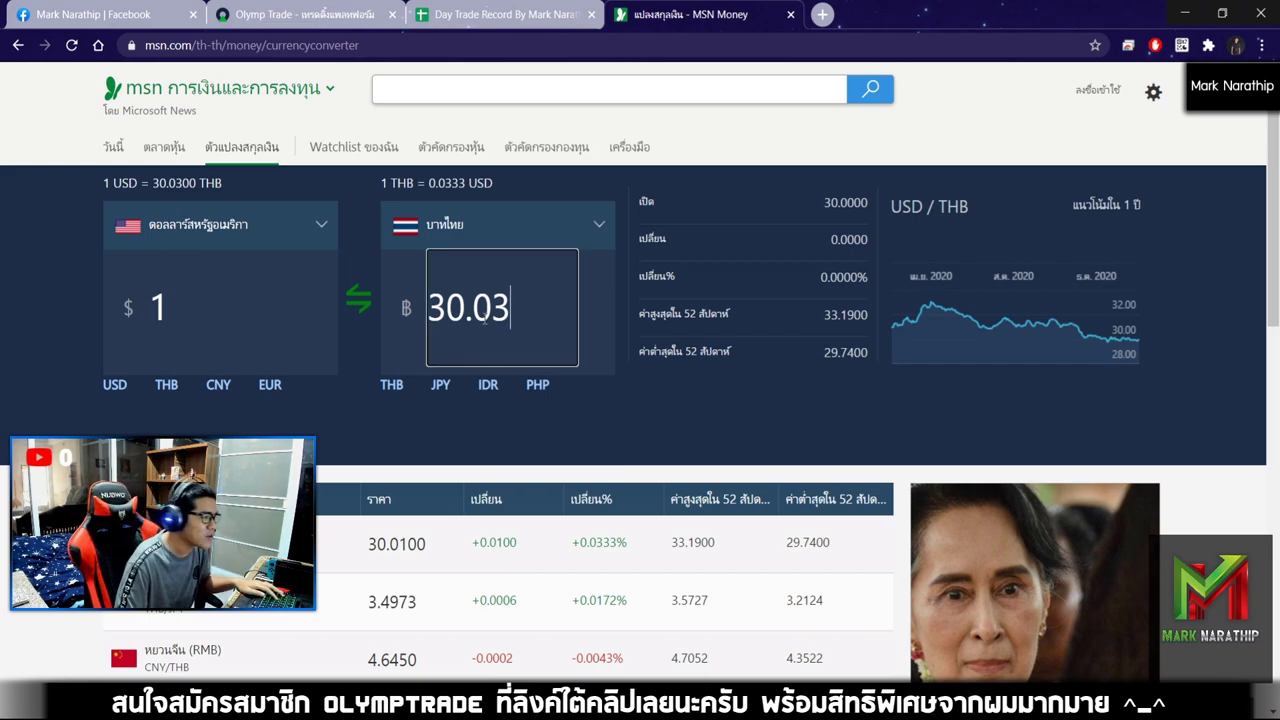
pyautogui.moveTo(430, 309); pyautogui.dragTo(546, 338)
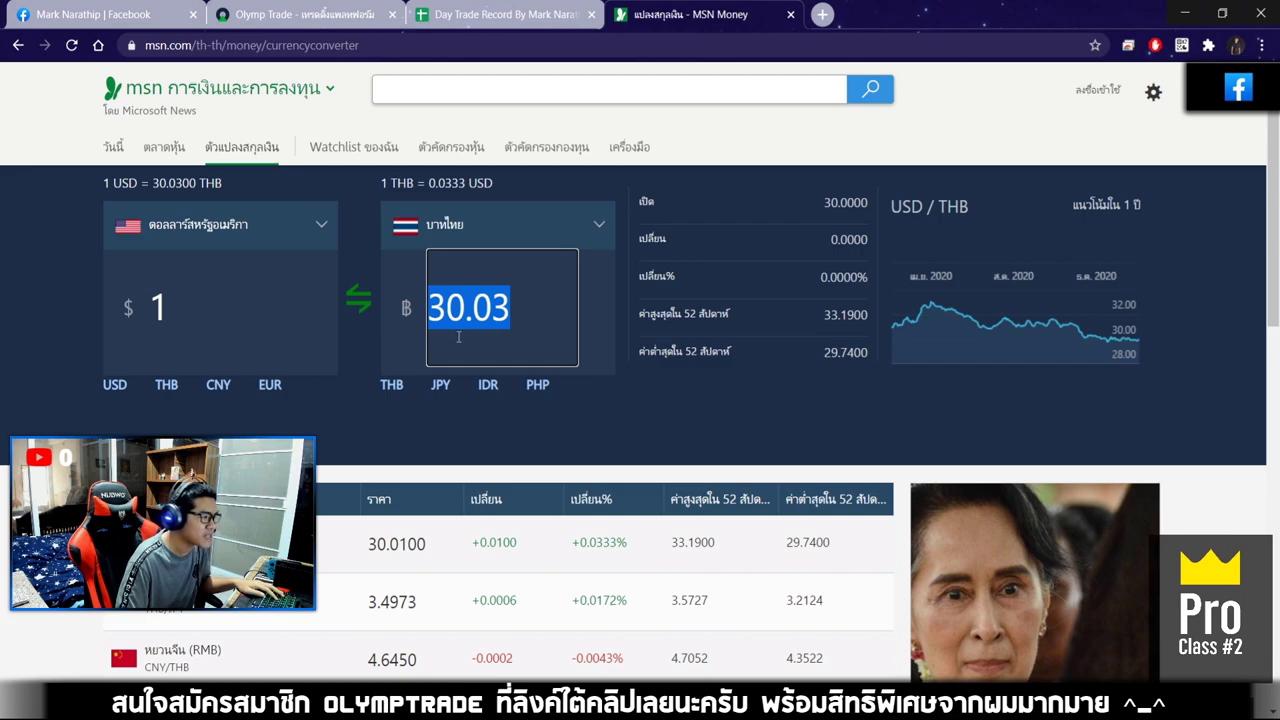
# Check the total profit in the trade record, convert 1,120 US dollars to Thai baht and highlight the converted amount
pyautogui.click(500, 14)
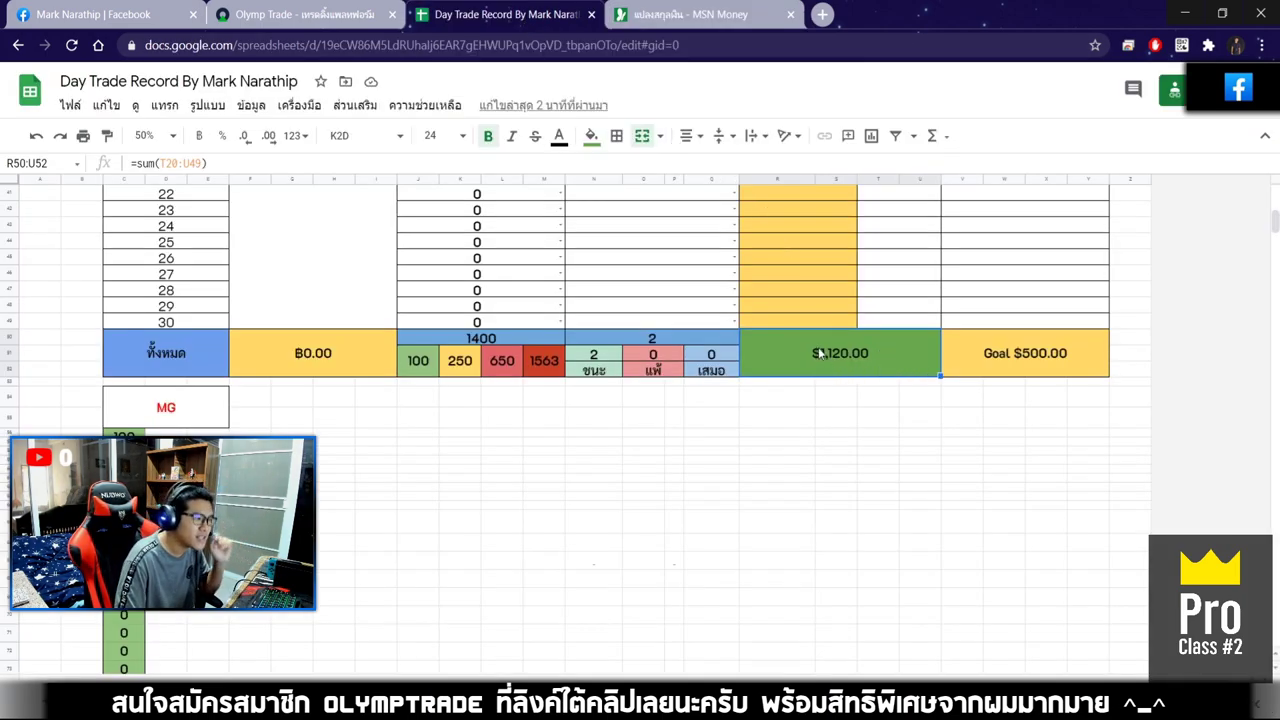
pyautogui.click(700, 14)
pyautogui.click(197, 330)
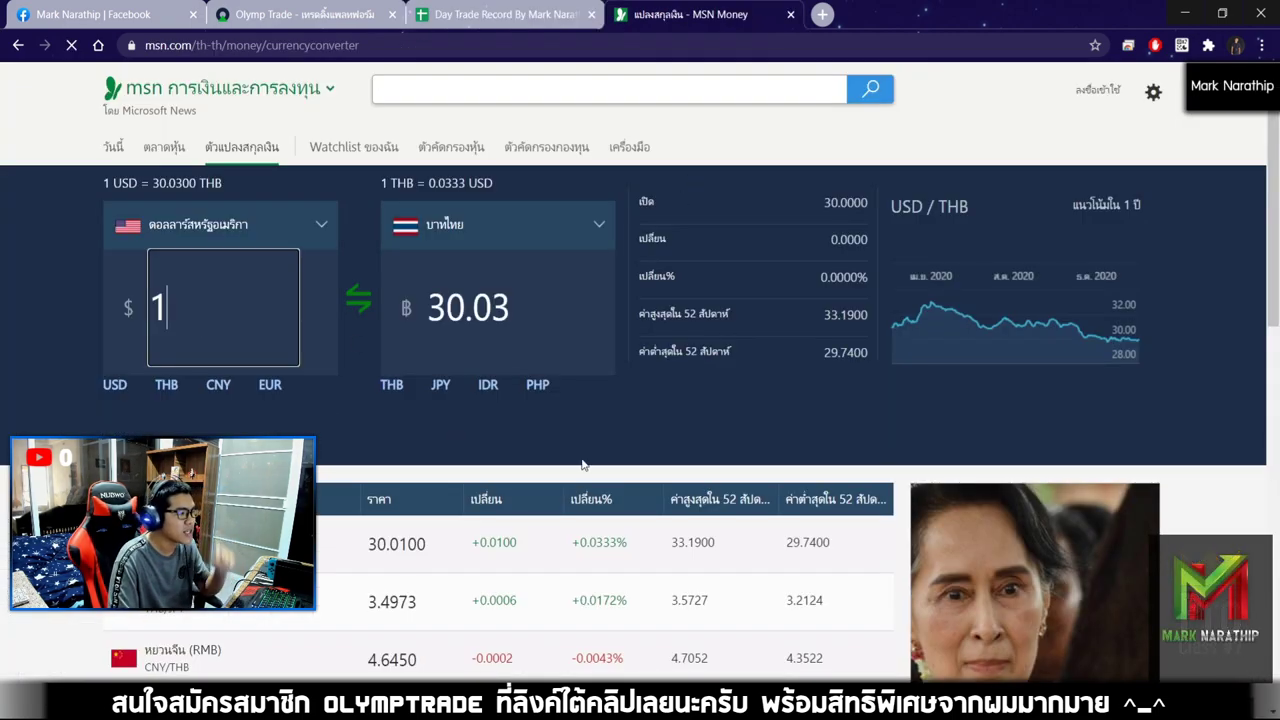
pyautogui.write('1')
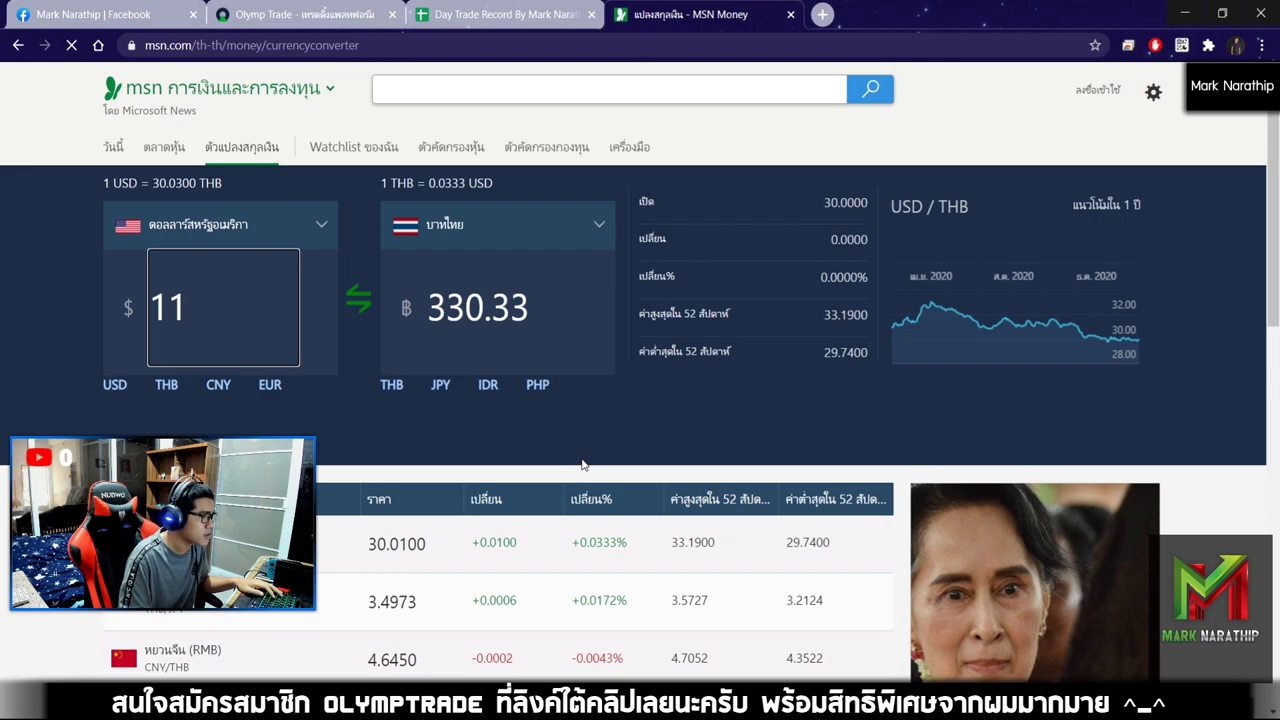
pyautogui.write('20')
pyautogui.click(670, 420)
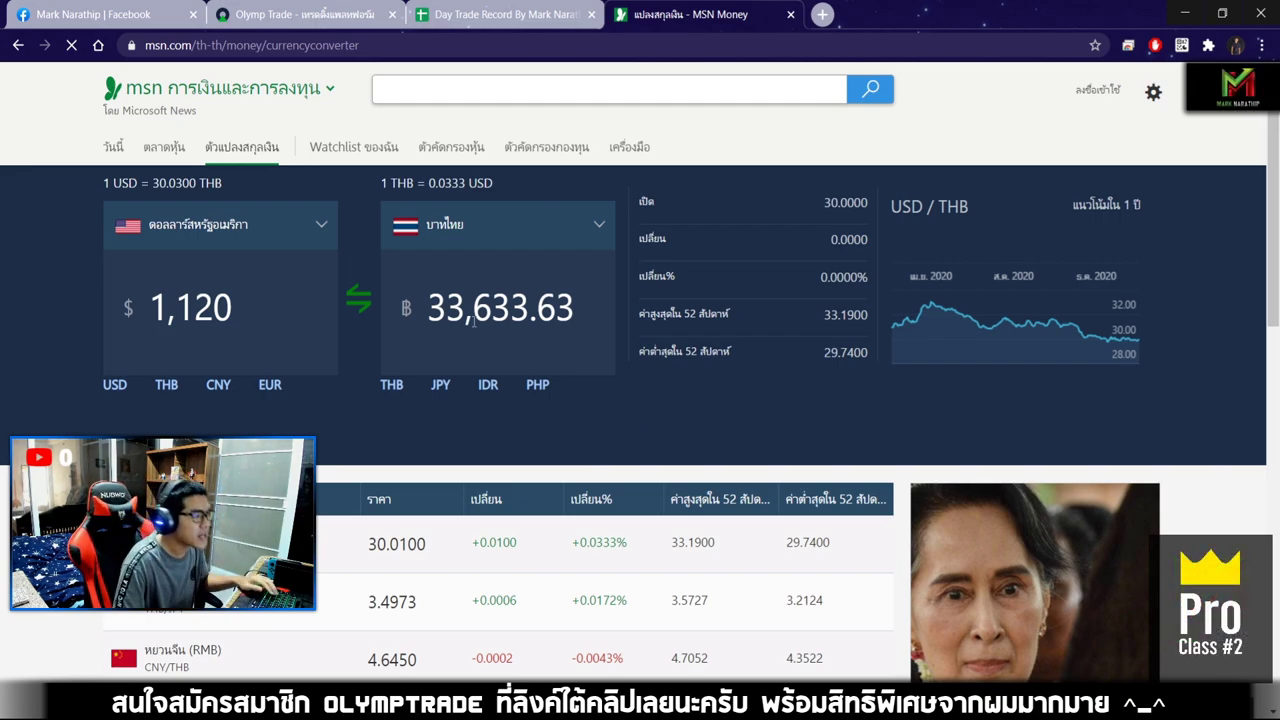
pyautogui.moveTo(429, 306); pyautogui.dragTo(574, 308)
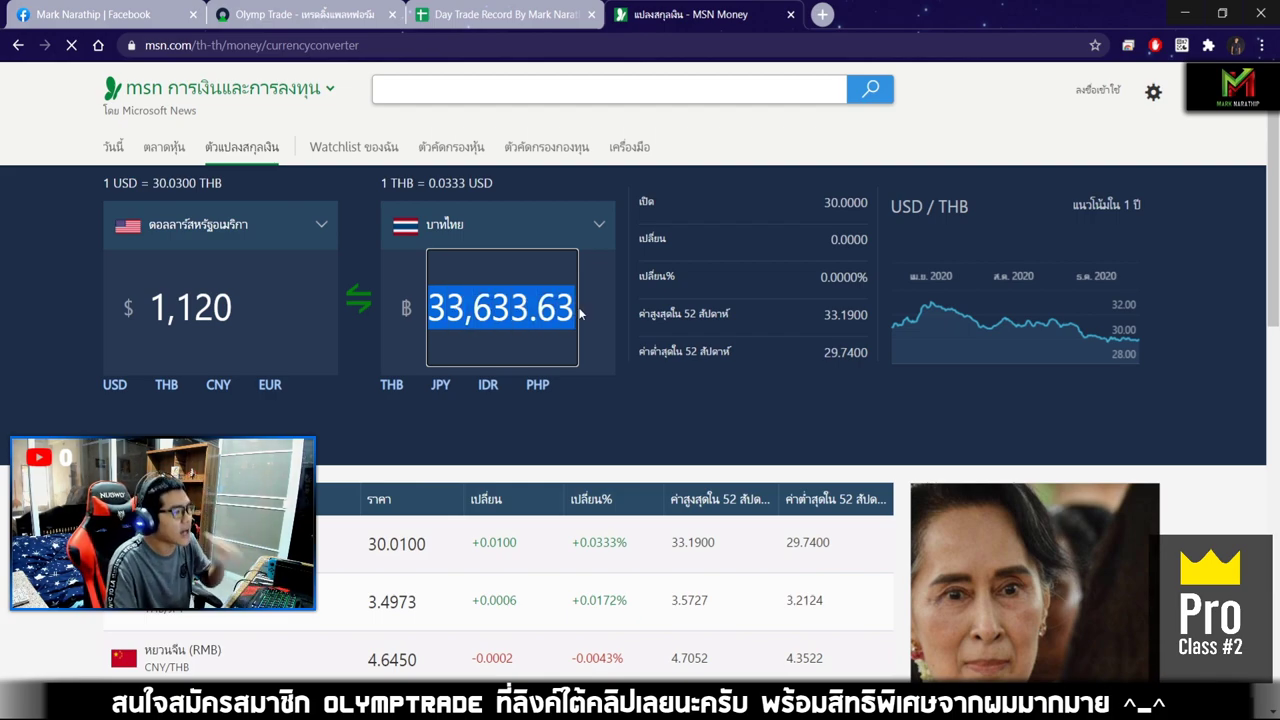
pyautogui.click(669, 439)
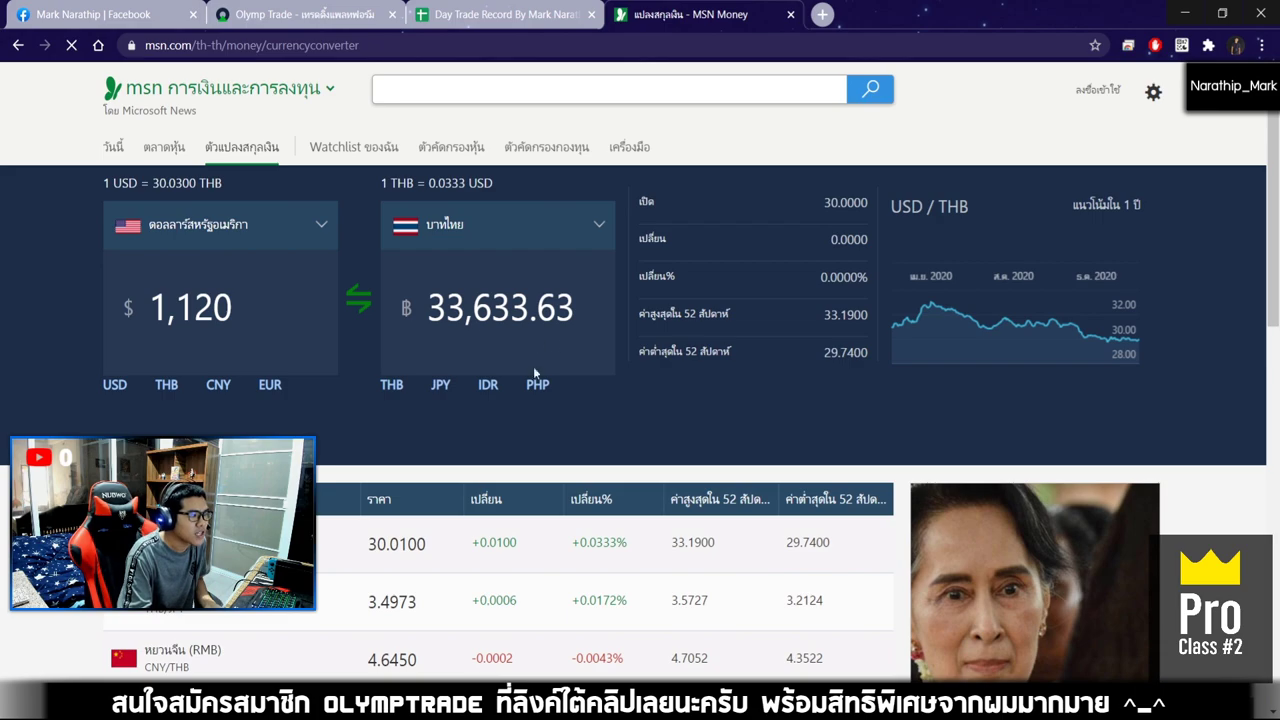
pyautogui.moveTo(428, 302); pyautogui.dragTo(612, 363)
pyautogui.click(602, 405)
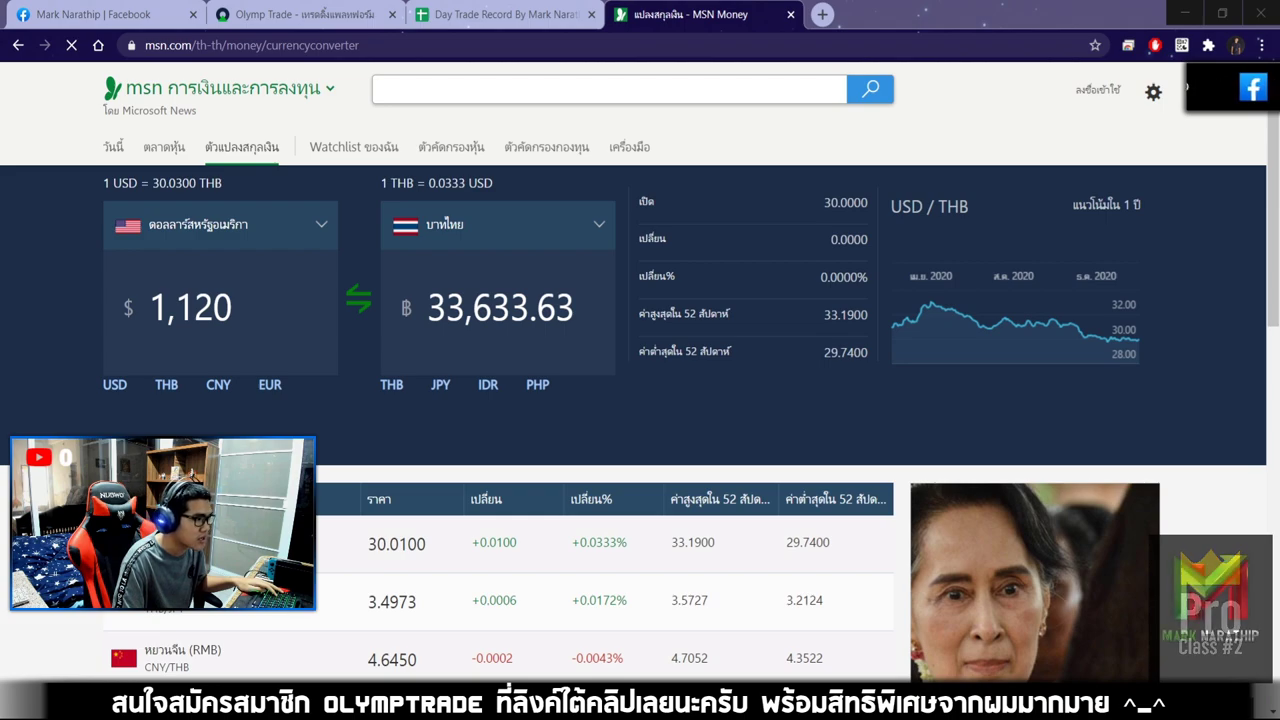
# Return to the trade record spreadsheet and review the recorded trades and balance chart at the start of the sheet
pyautogui.hotkey('alt', 'Tab')
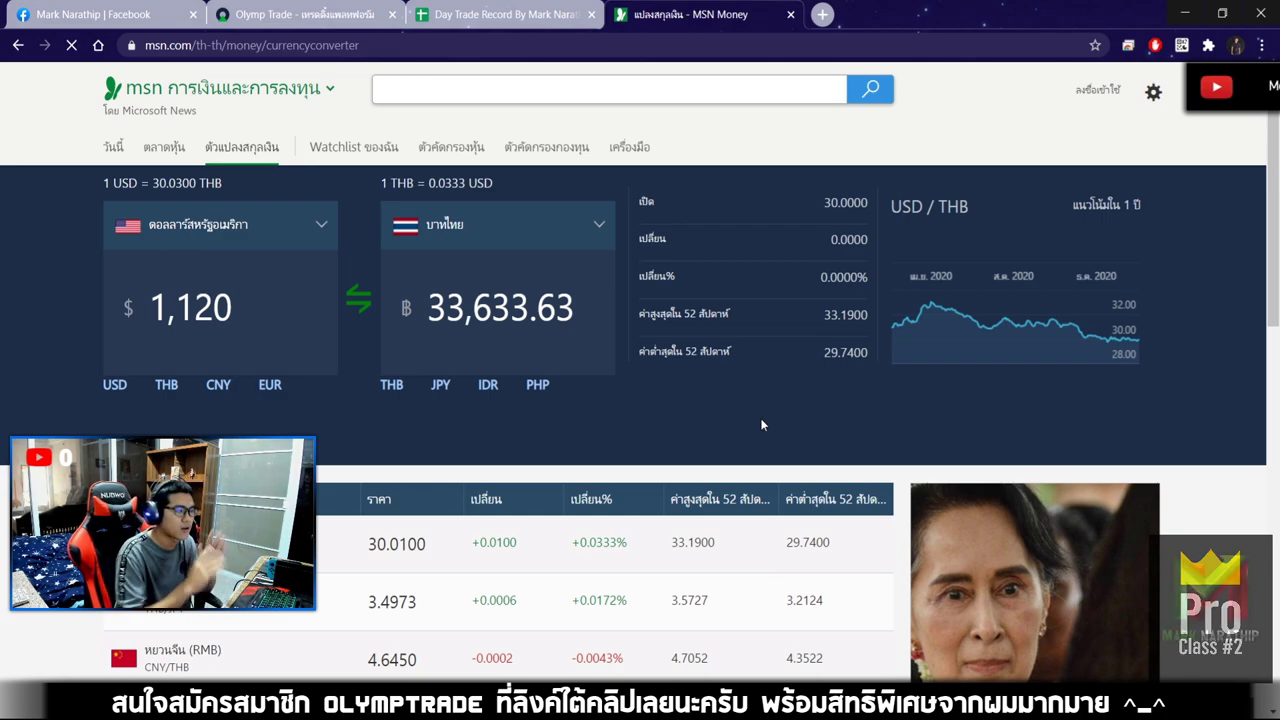
pyautogui.click(497, 14)
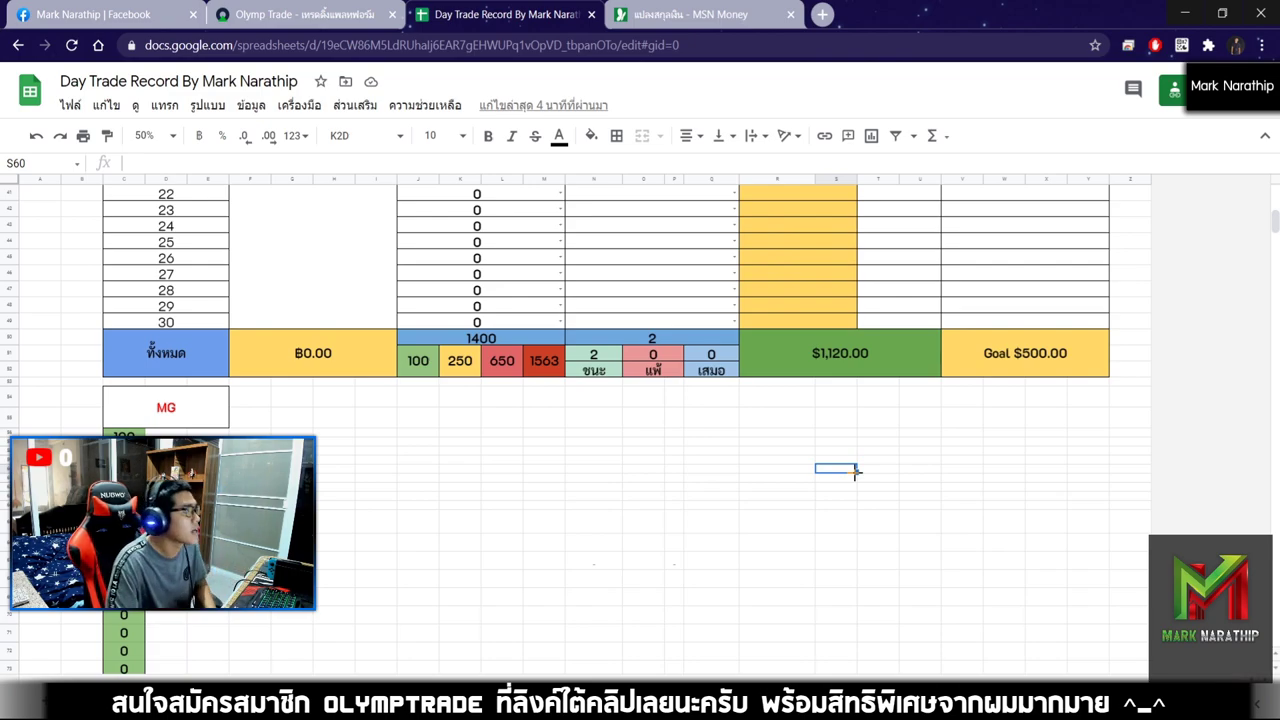
pyautogui.scroll(10, 950, 470)
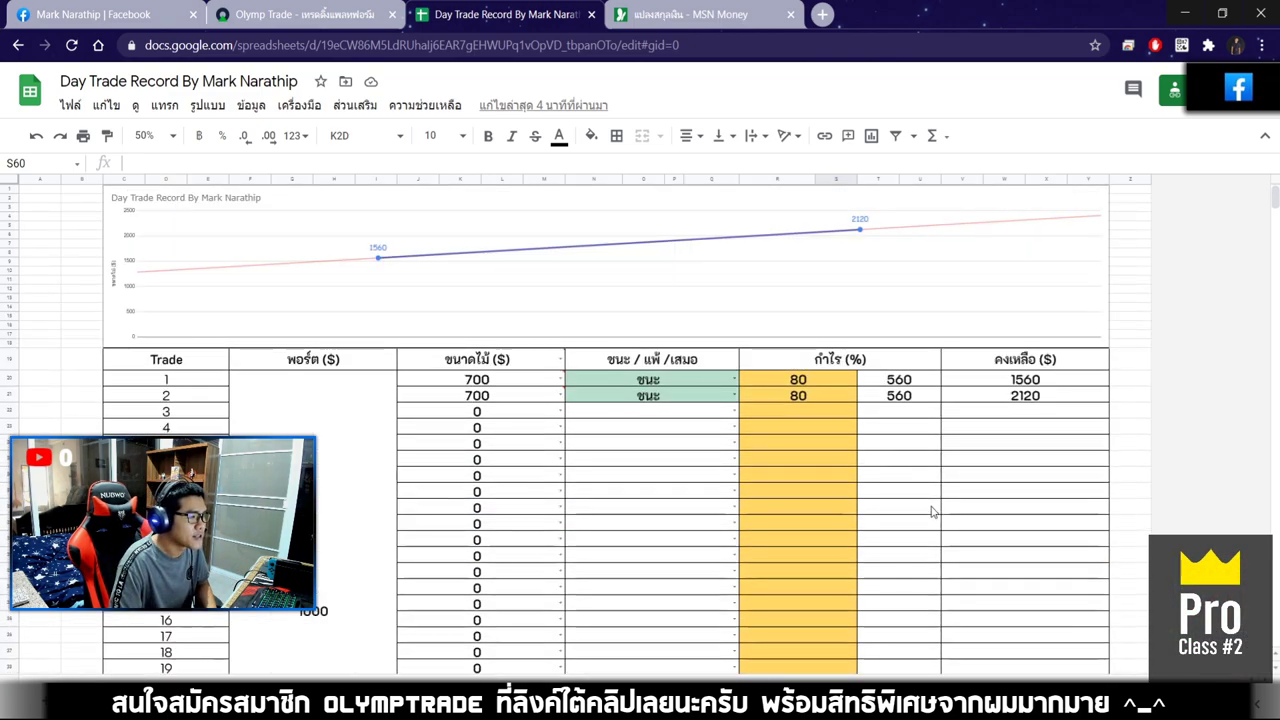
pyautogui.click(688, 426)
pyautogui.click(685, 447)
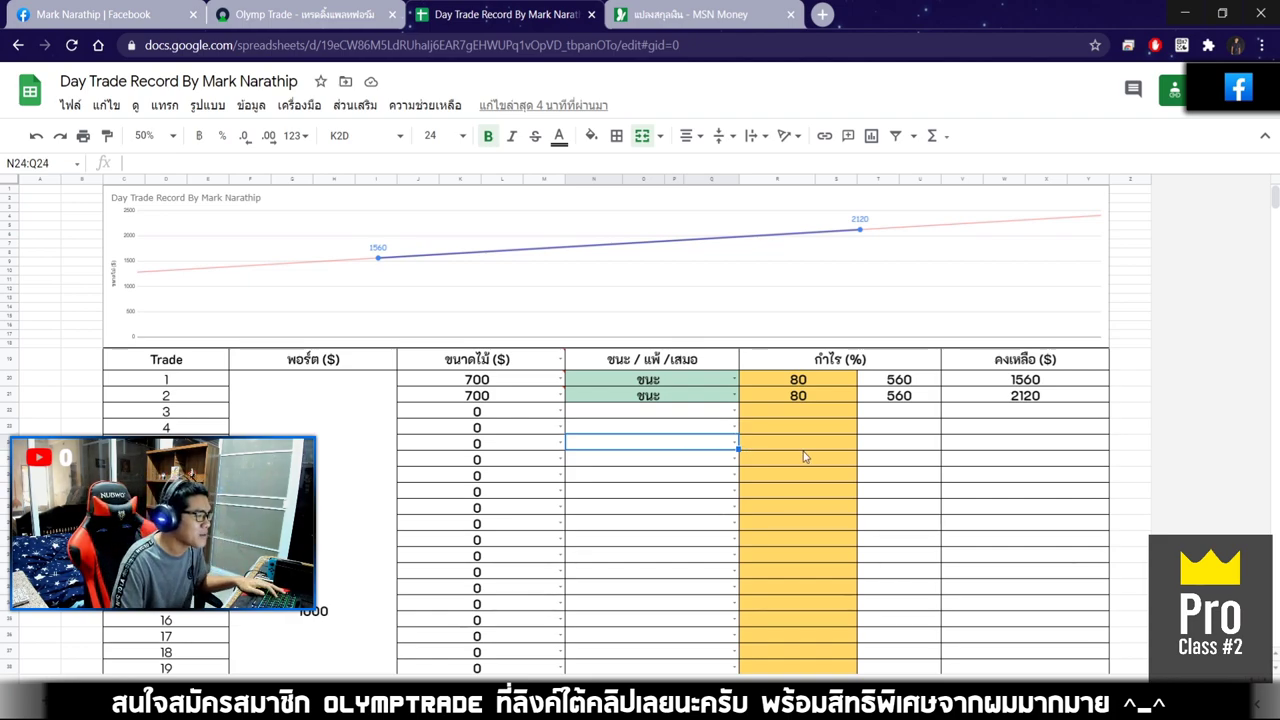
# Switch to Olymp Trade, examine GBP NZD's recent candles and longer price history, and return to the trade record spreadsheet
pyautogui.click(300, 14)
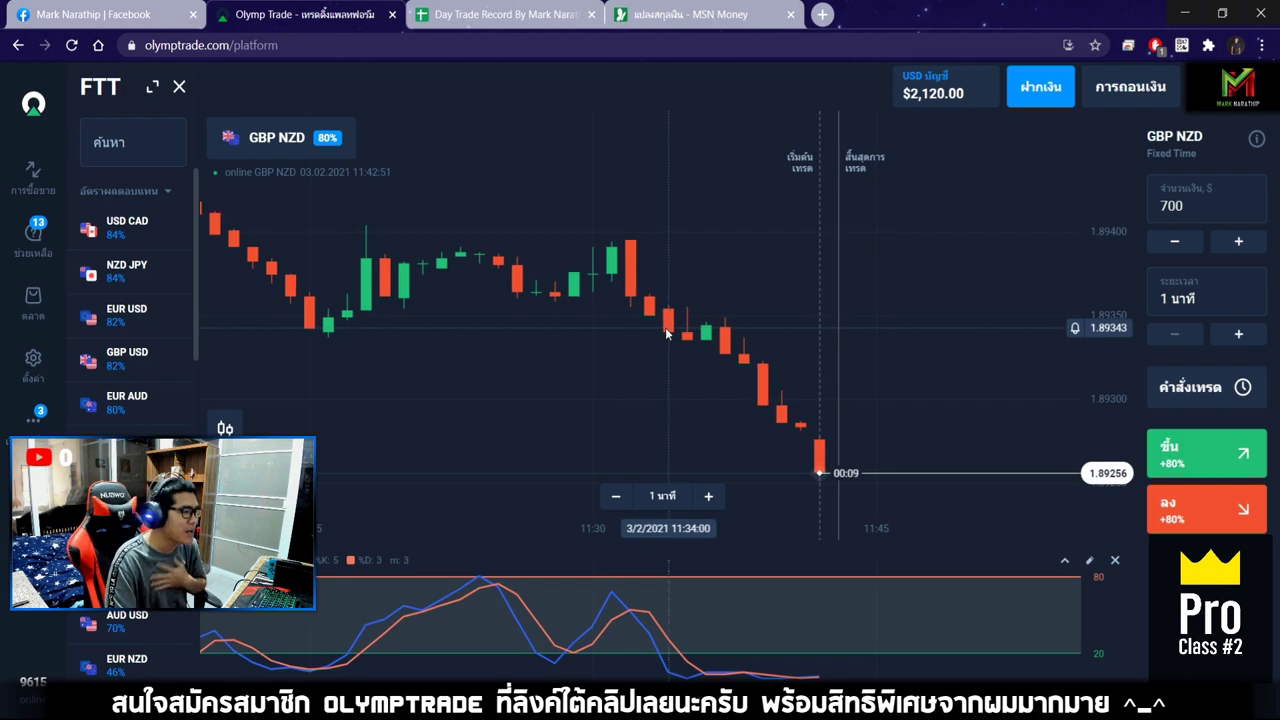
pyautogui.moveTo(666, 333); pyautogui.dragTo(704, 336)
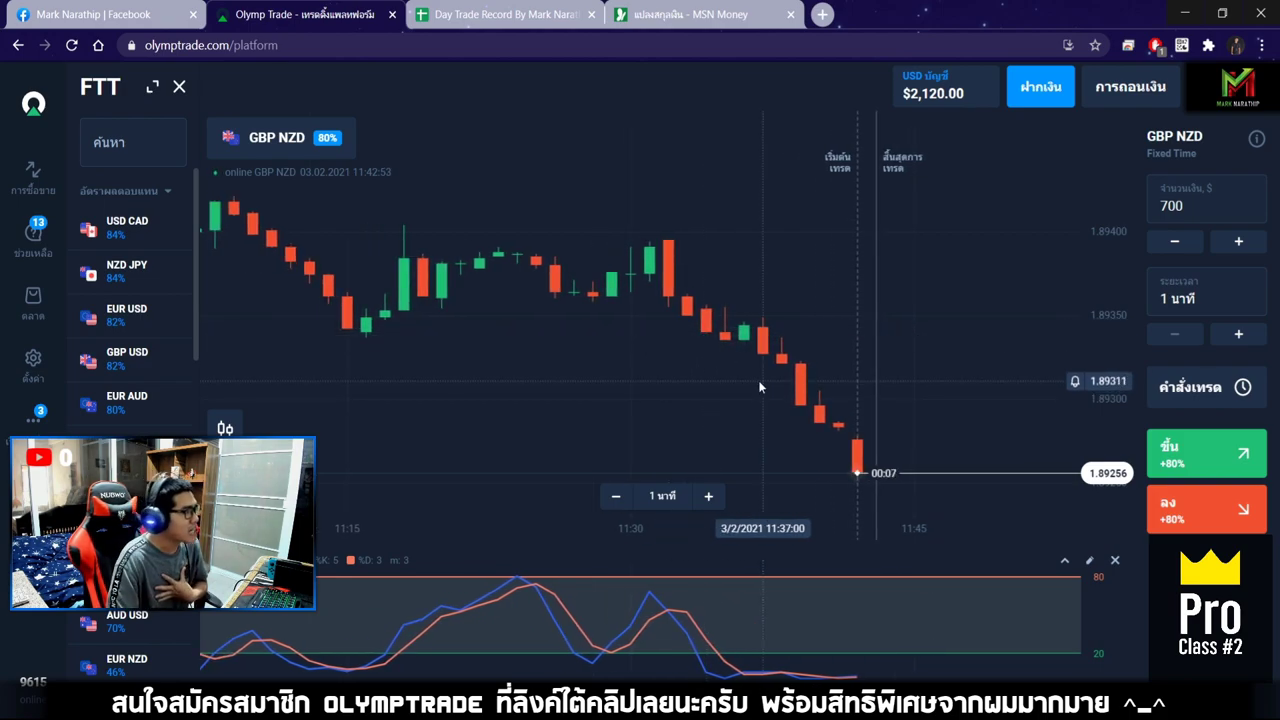
pyautogui.scroll(-2, 760, 387)
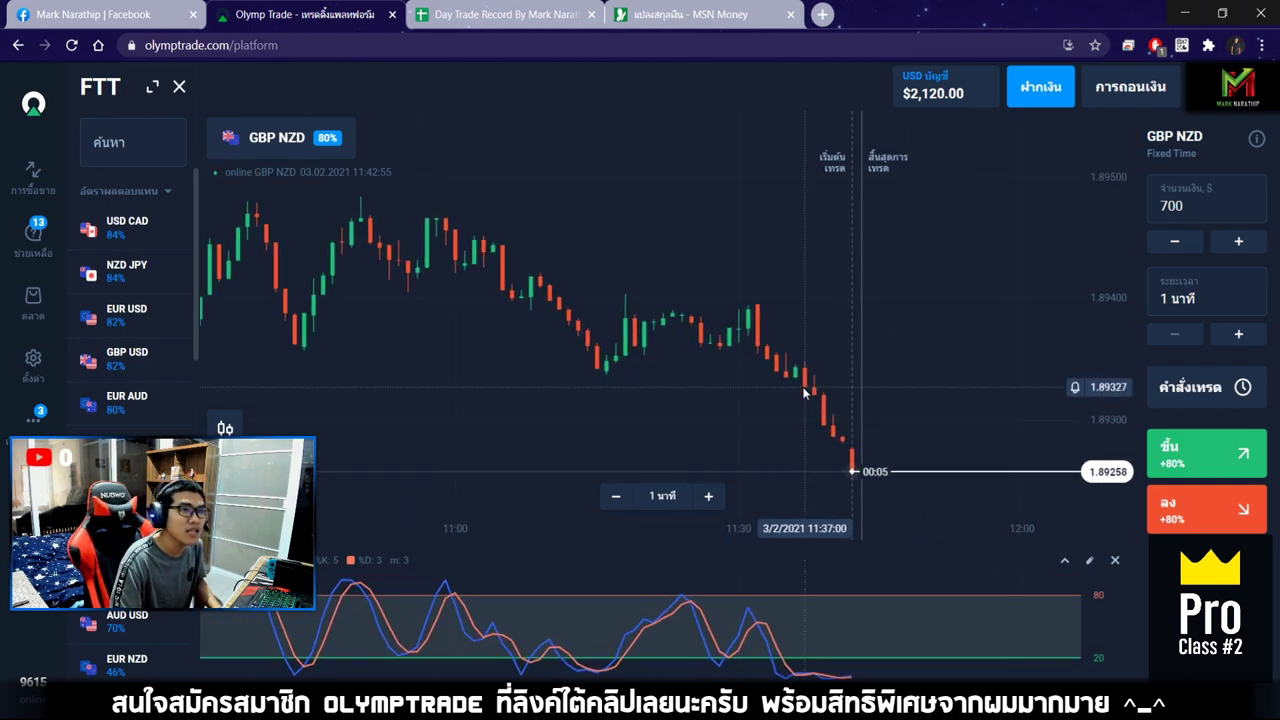
pyautogui.scroll(2, 813, 390)
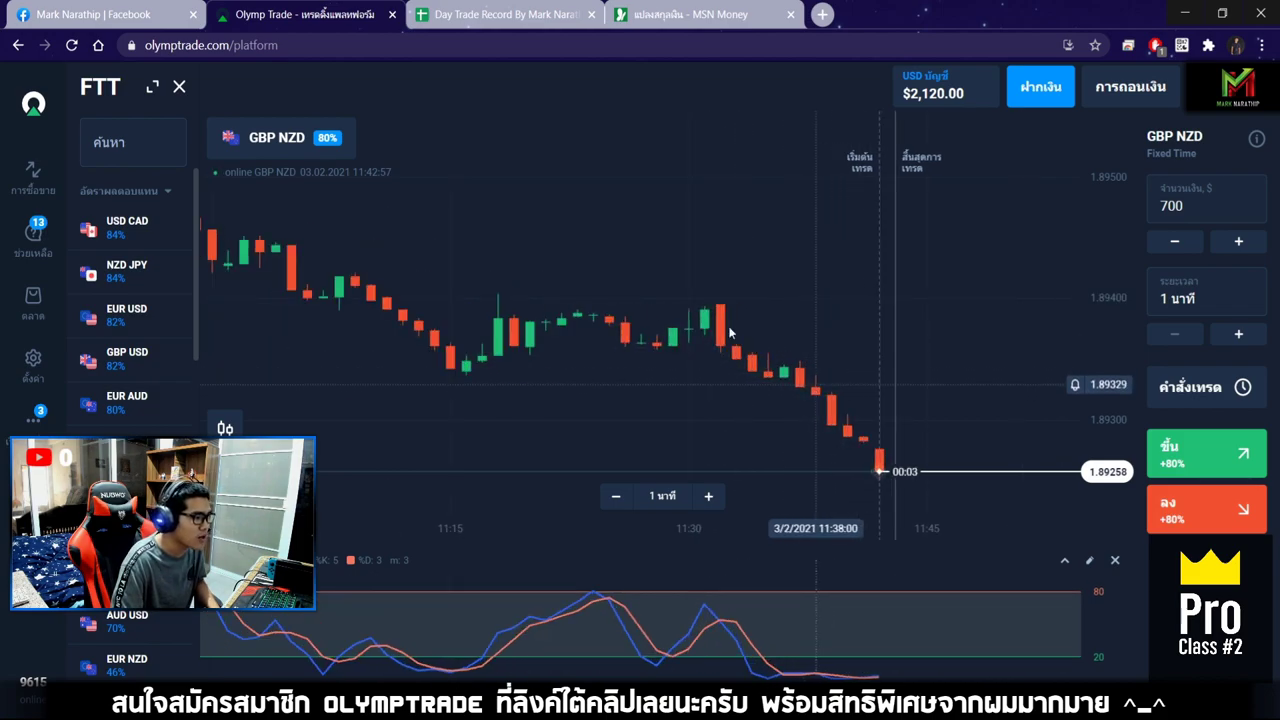
pyautogui.scroll(2, 801, 388)
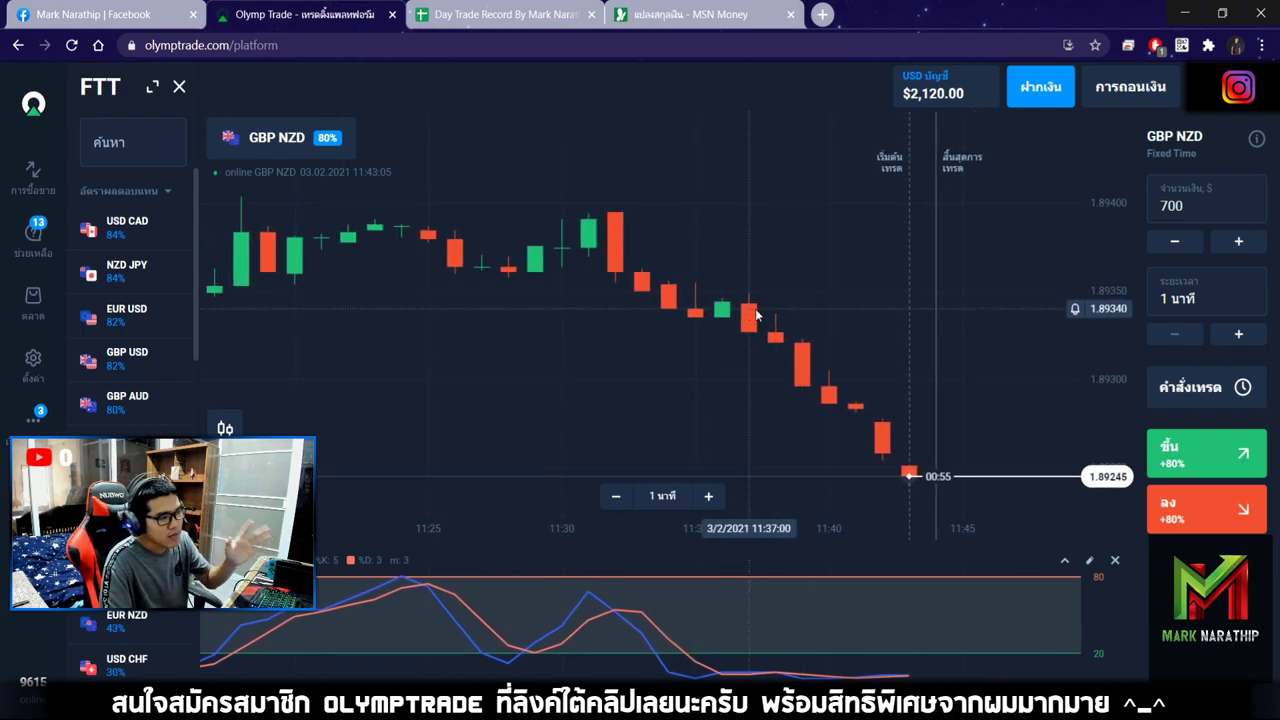
pyautogui.moveTo(756, 316); pyautogui.dragTo(696, 322)
pyautogui.scroll(-3, 696, 322)
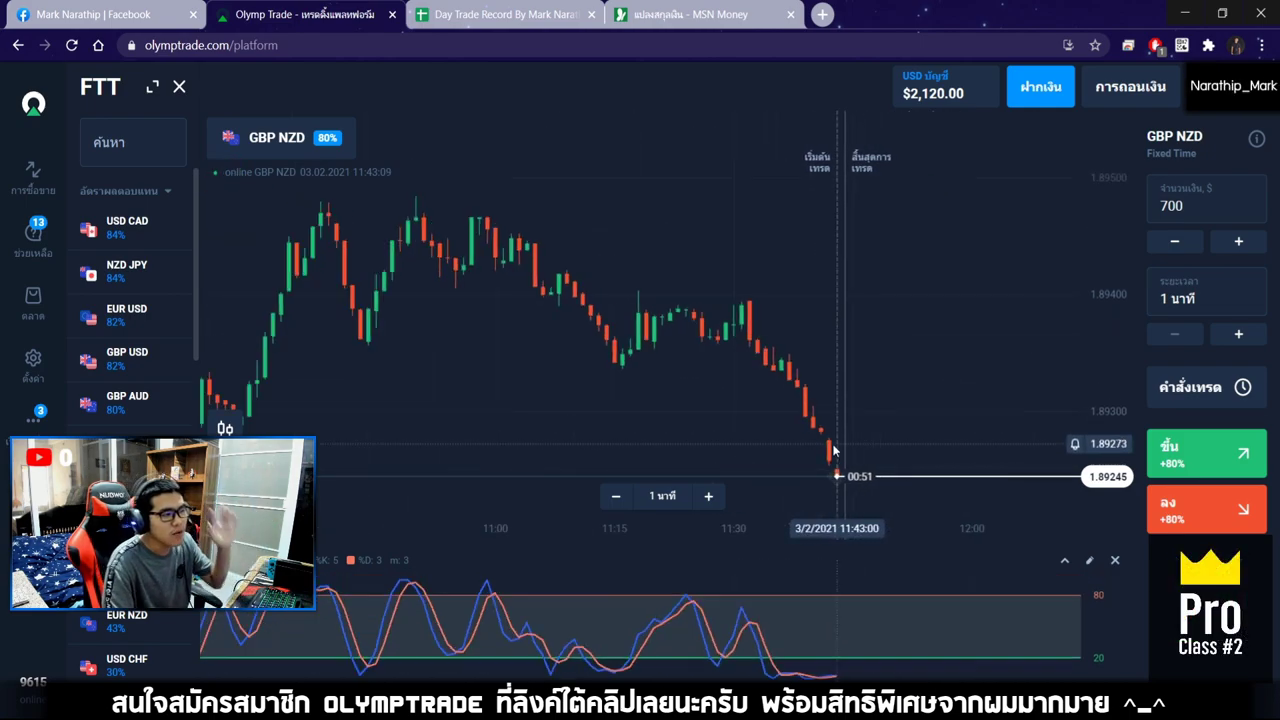
pyautogui.scroll(-4, 833, 450)
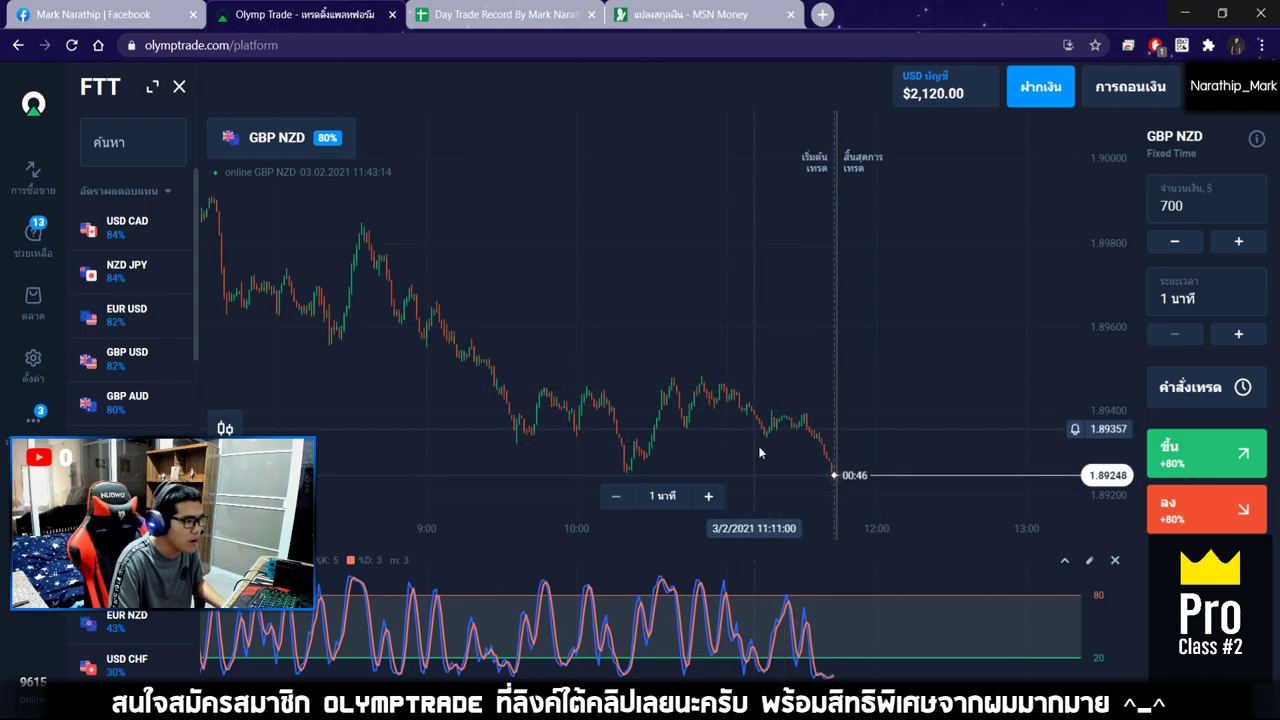
pyautogui.scroll(5, 760, 446)
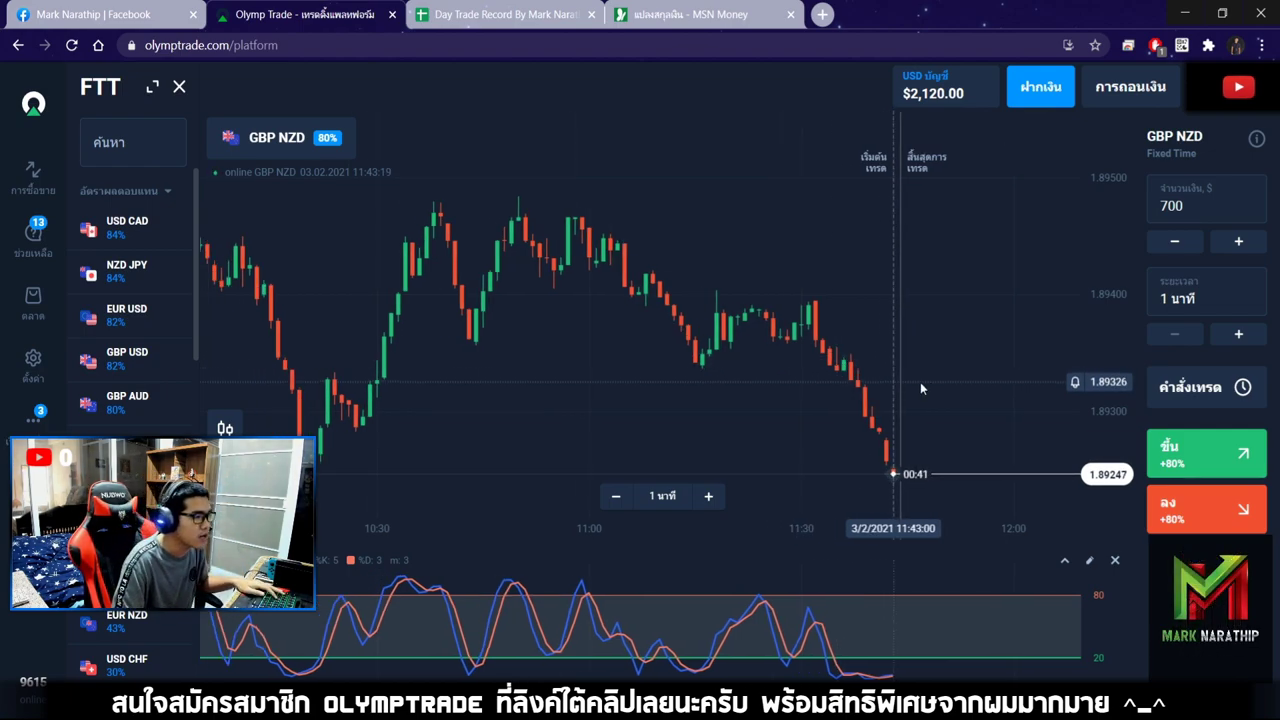
pyautogui.hscroll(-3, 933, 379)
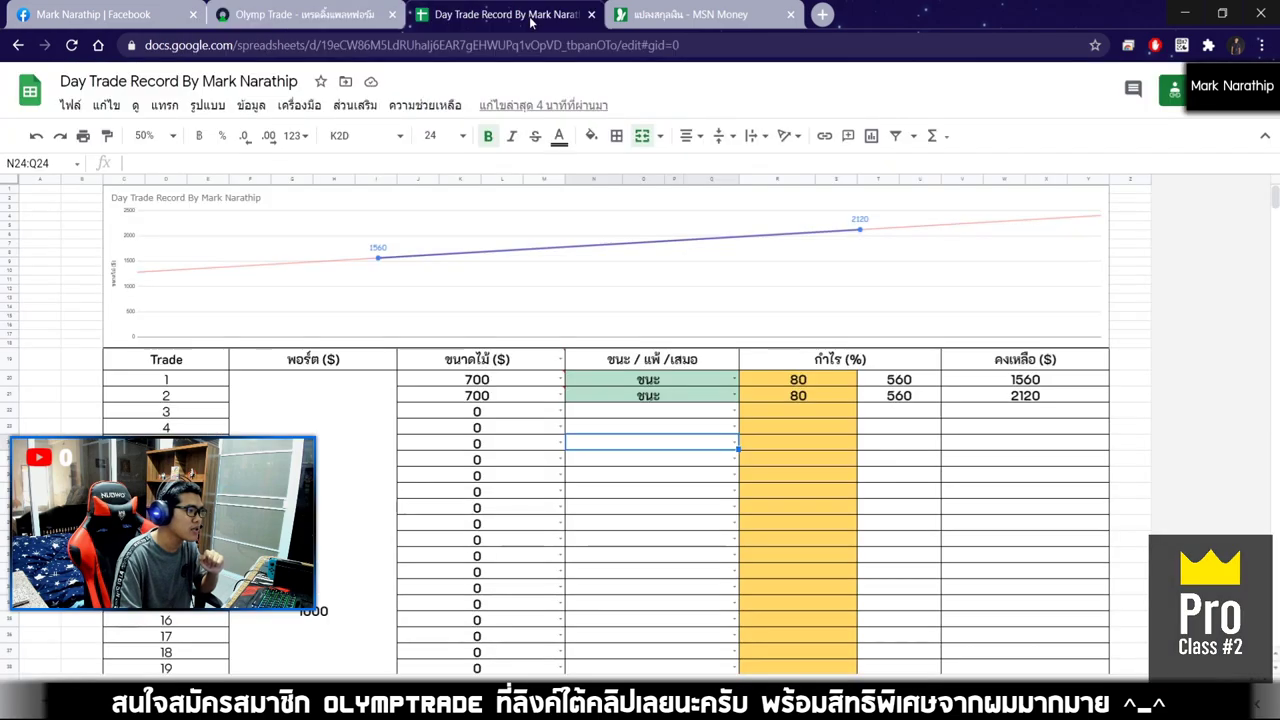
pyautogui.click(505, 14)
pyautogui.click(846, 496)
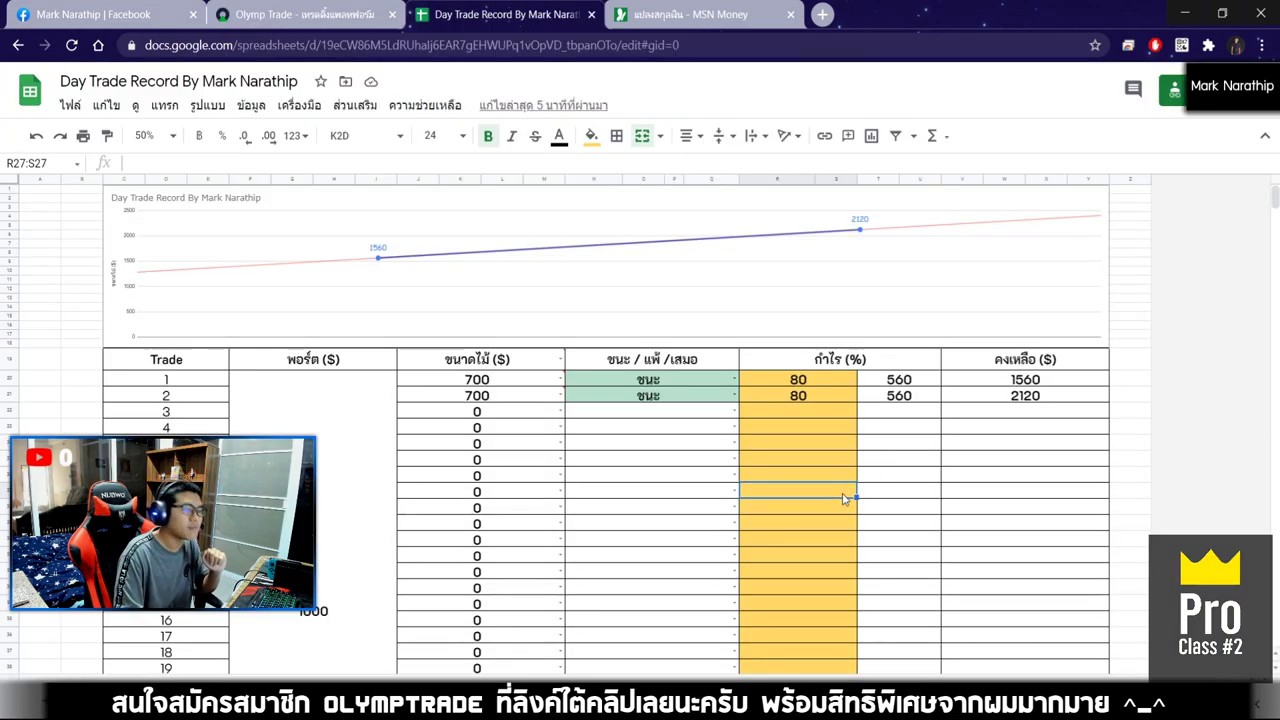